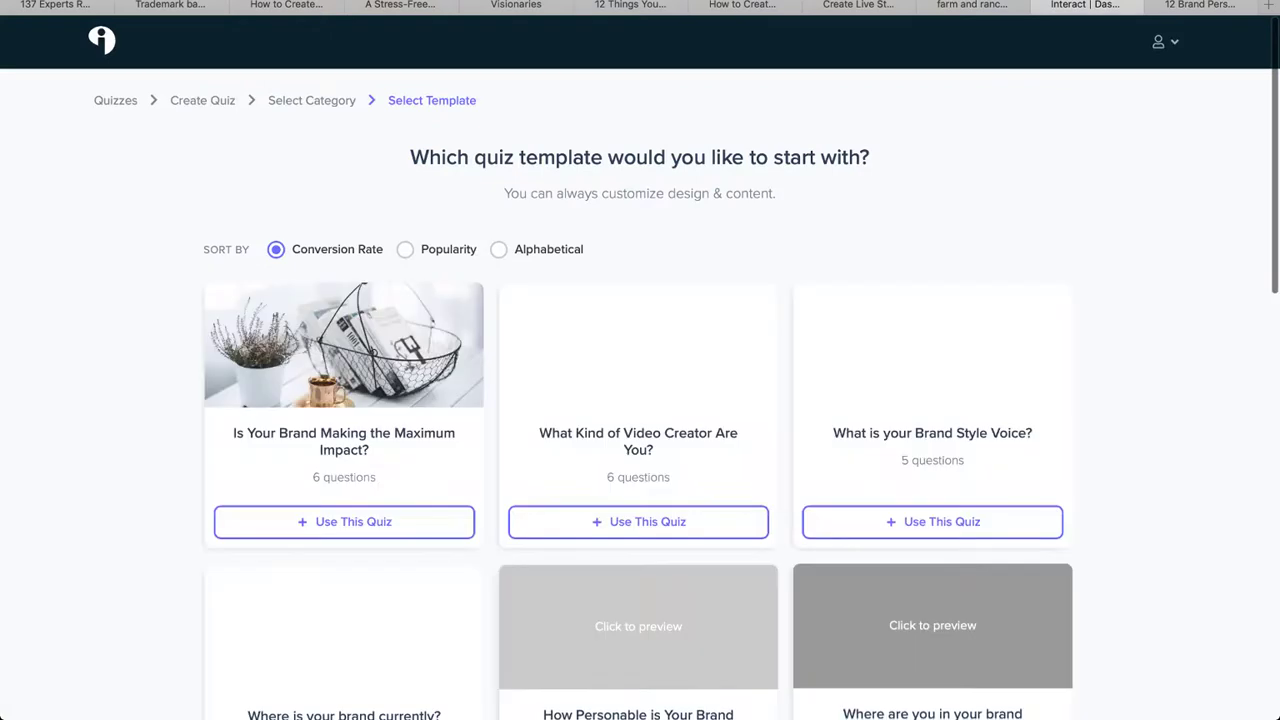
Step: Browse the brand quiz templates sorted by conversion rate, examining their topics and question counts
{"action": "scroll", "coordinate": [640, 369], "scroll_direction": "down", "scroll_amount": 2}
{"action": "scroll", "coordinate": [640, 369], "scroll_direction": "down", "scroll_amount": 1}
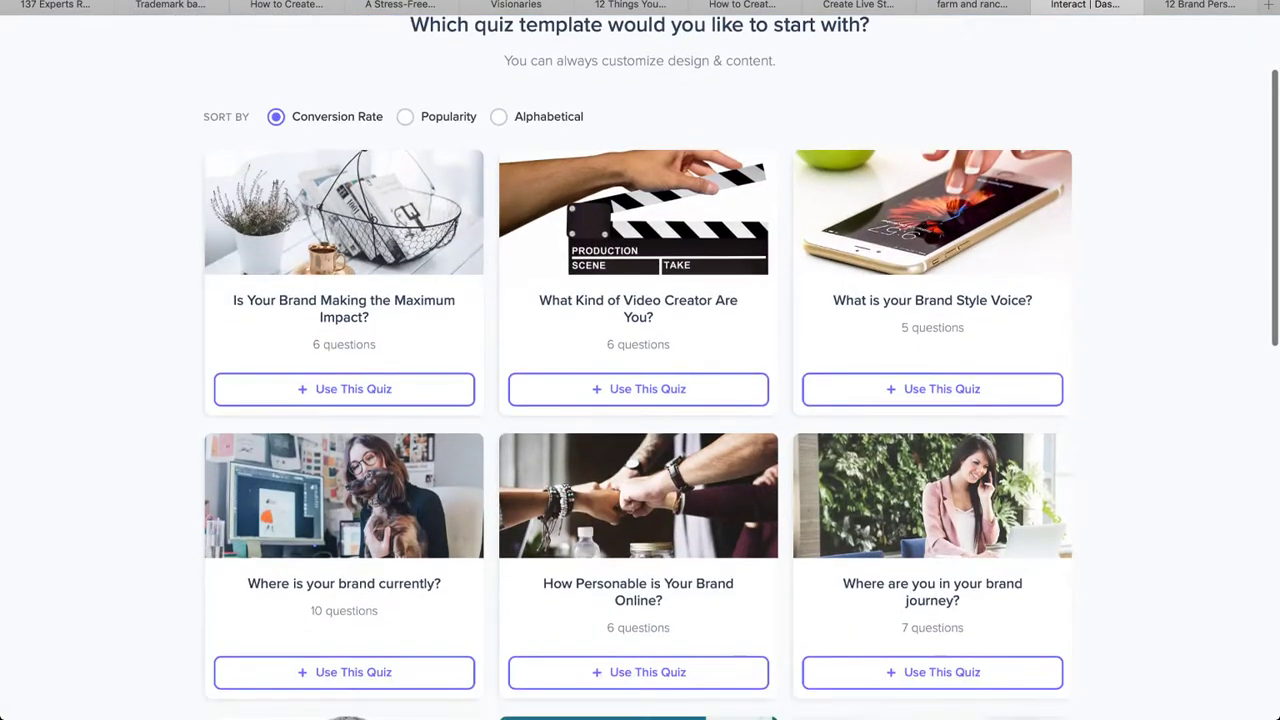
{"action": "scroll", "coordinate": [640, 369], "scroll_direction": "down", "scroll_amount": 1}
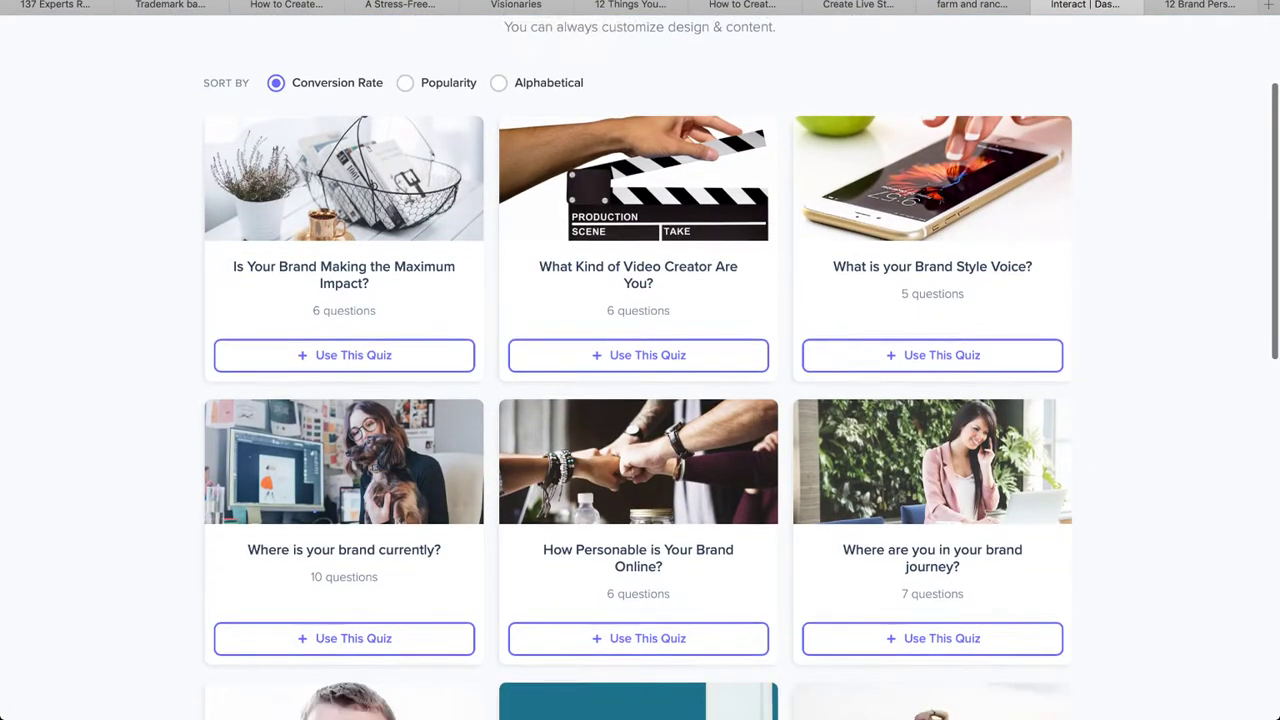
{"action": "scroll", "coordinate": [640, 369], "scroll_direction": "down", "scroll_amount": 2}
{"action": "scroll", "coordinate": [640, 369], "scroll_direction": "down", "scroll_amount": 4}
{"action": "scroll", "coordinate": [640, 369], "scroll_direction": "up", "scroll_amount": 4}
{"action": "scroll", "coordinate": [640, 369], "scroll_direction": "down", "scroll_amount": 3}
{"action": "scroll", "coordinate": [640, 369], "scroll_direction": "up", "scroll_amount": 1}
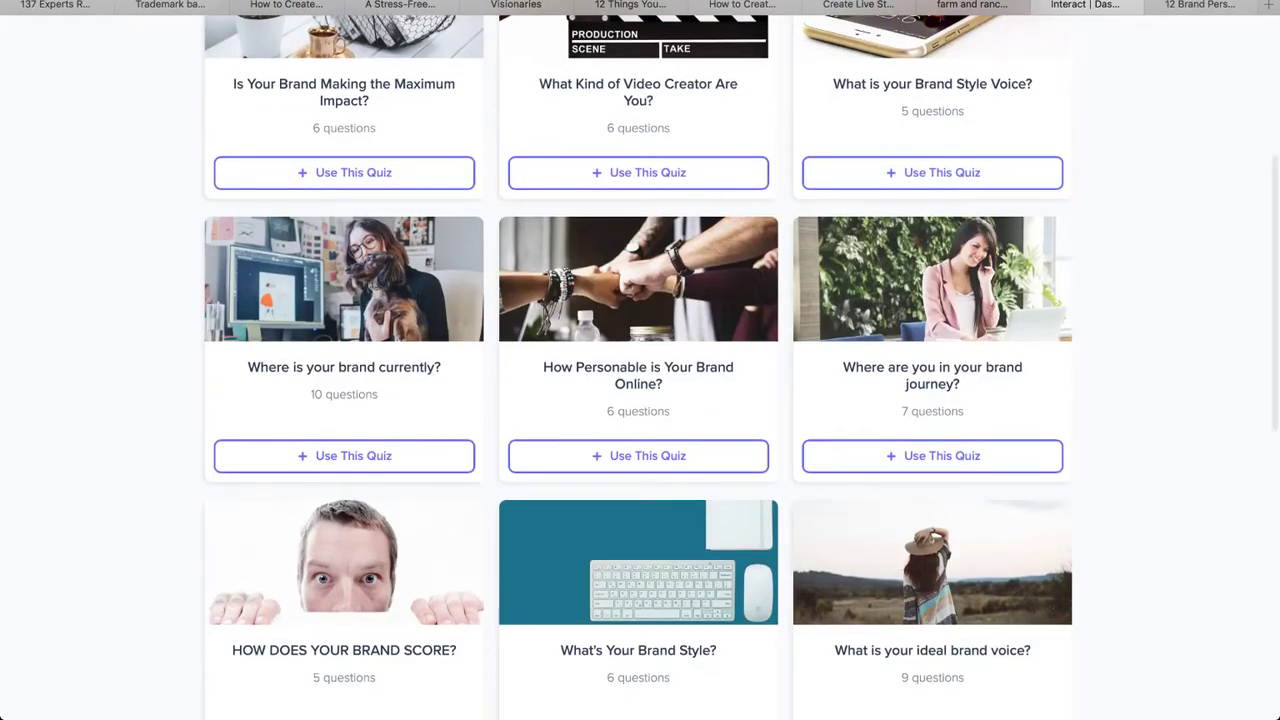
{"action": "scroll", "coordinate": [640, 369], "scroll_direction": "down", "scroll_amount": 3}
{"action": "scroll", "coordinate": [640, 369], "scroll_direction": "down", "scroll_amount": 6}
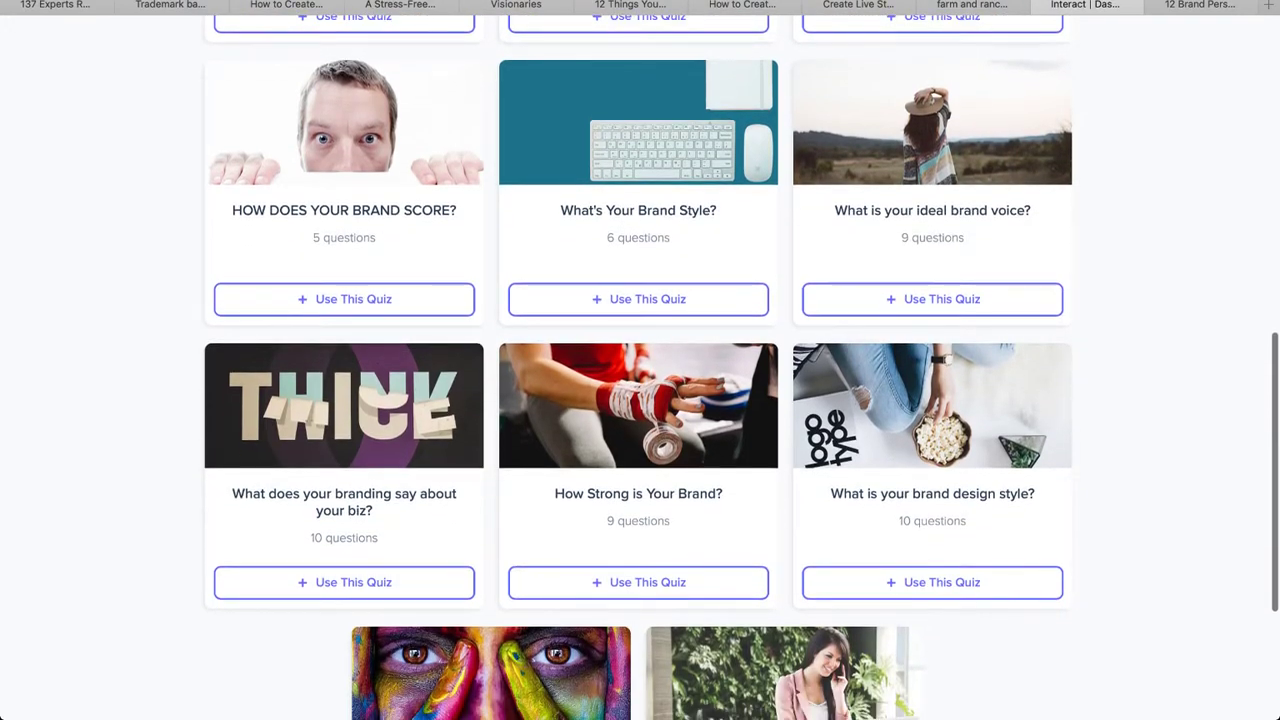
{"action": "scroll", "coordinate": [640, 369], "scroll_direction": "down", "scroll_amount": 2}
{"action": "scroll", "coordinate": [640, 369], "scroll_direction": "down", "scroll_amount": 1}
{"action": "scroll", "coordinate": [640, 369], "scroll_direction": "down", "scroll_amount": 4}
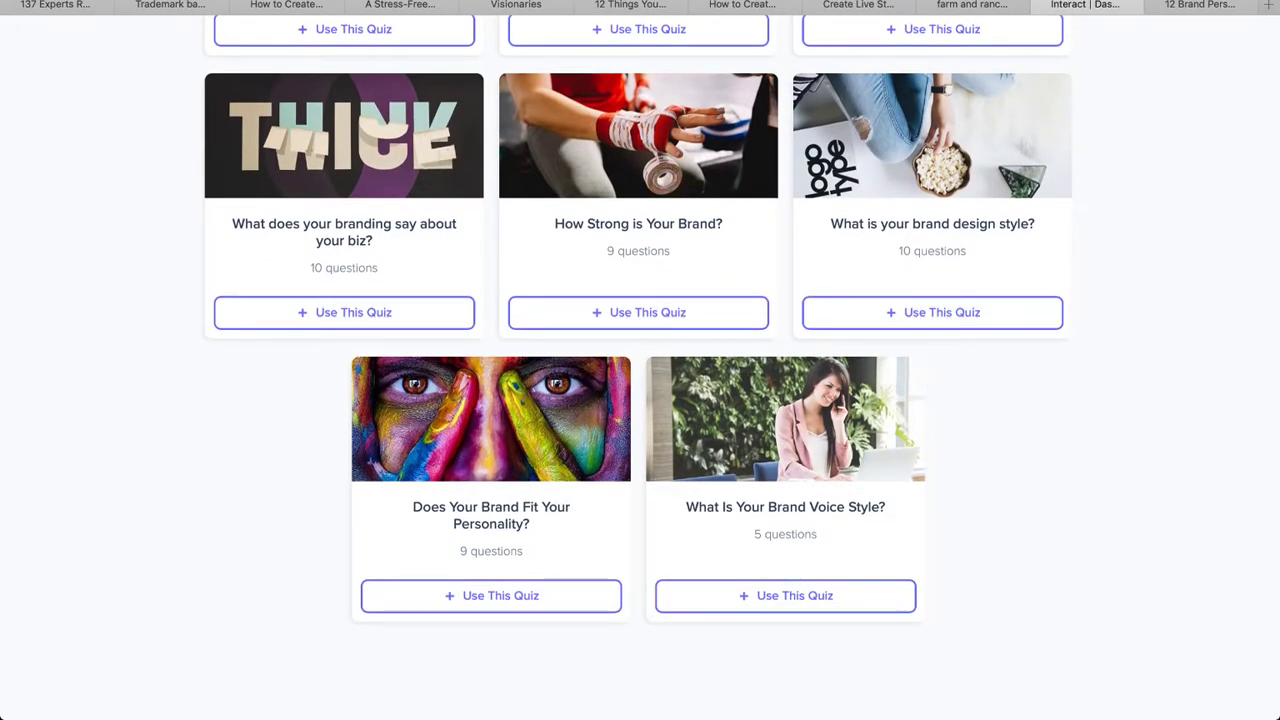
{"action": "scroll", "coordinate": [785, 595], "scroll_direction": "up", "scroll_amount": 10}
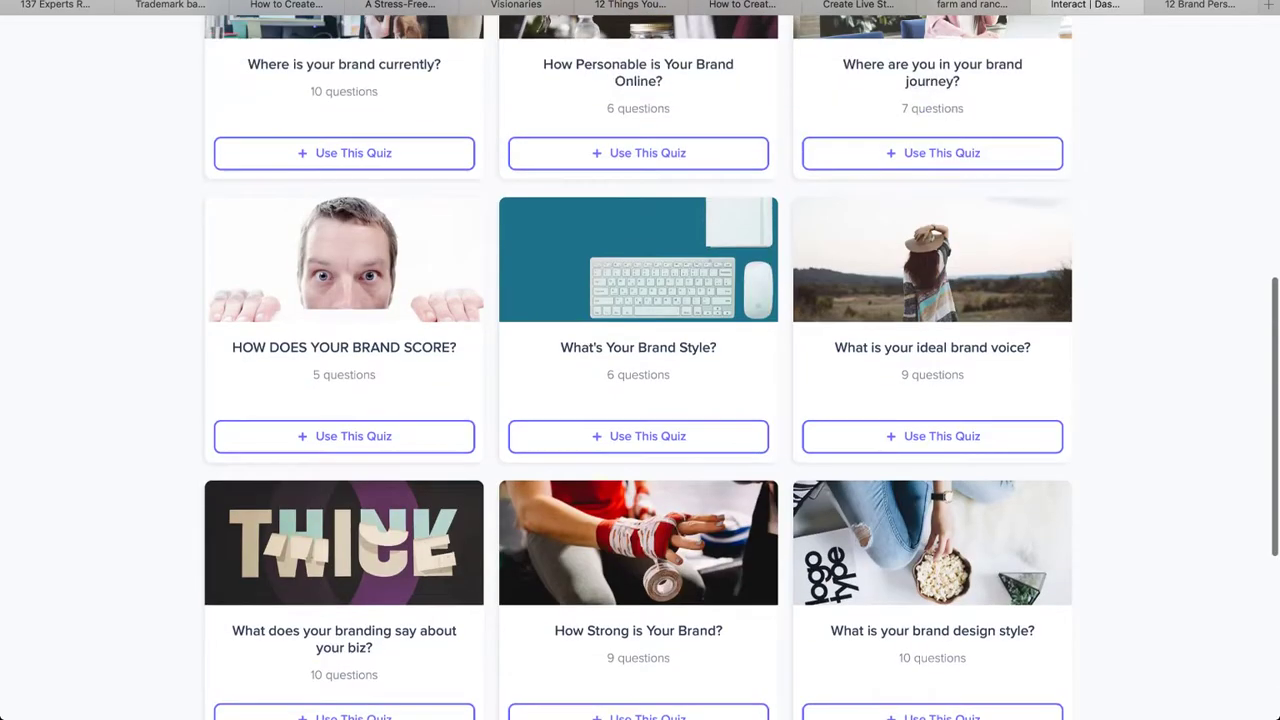
{"action": "scroll", "coordinate": [931, 518], "scroll_direction": "up", "scroll_amount": 2}
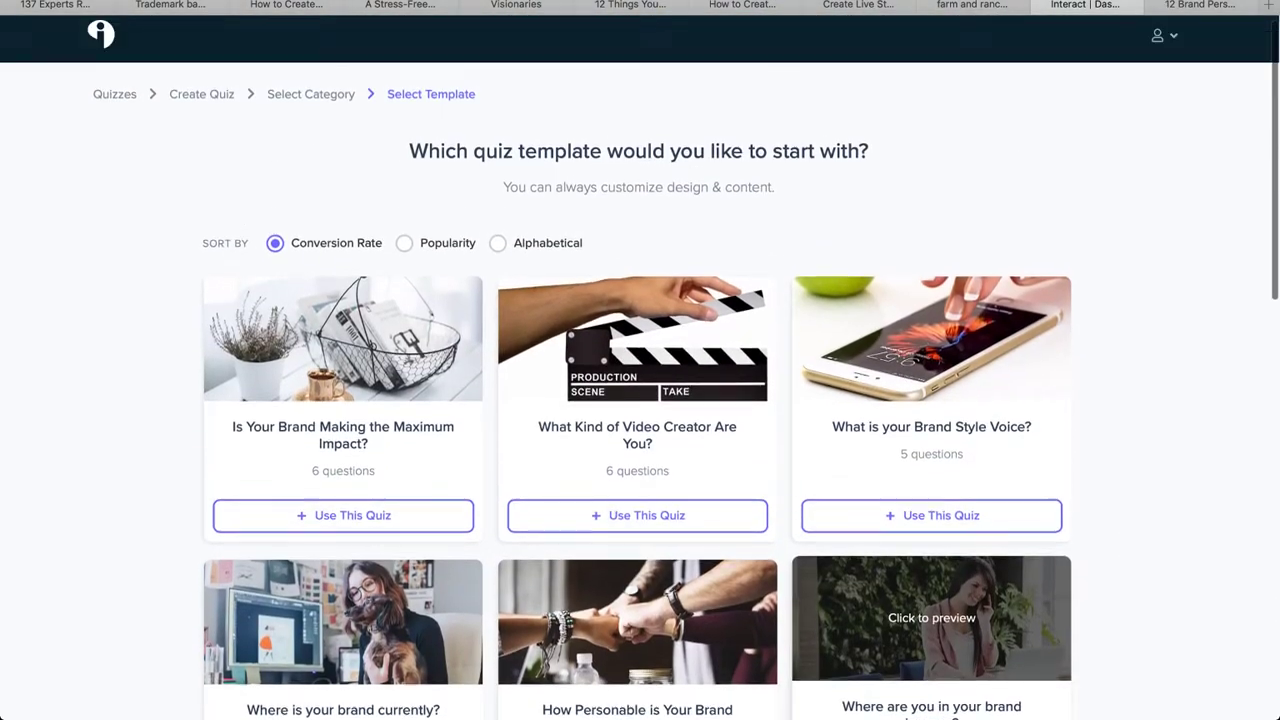
Step: Preview the "What is your Brand Style Voice?" quiz template and close the preview
{"action": "scroll", "coordinate": [931, 518], "scroll_direction": "down", "scroll_amount": 2}
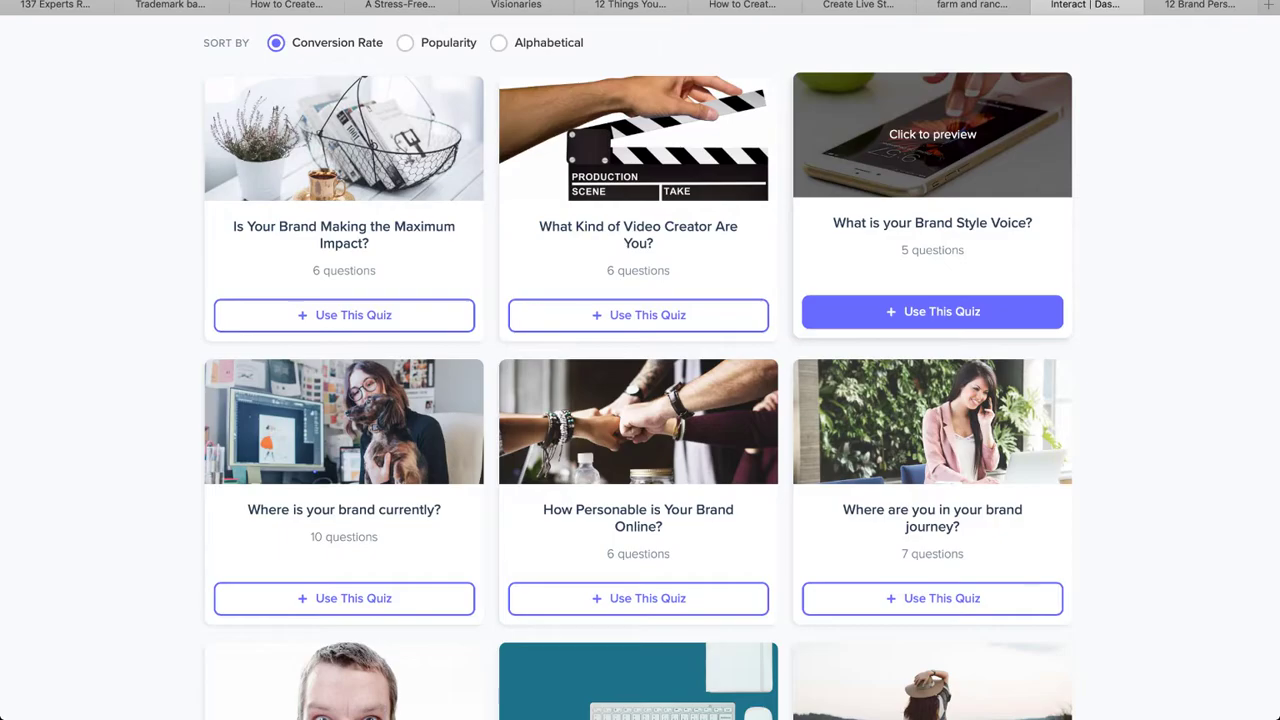
{"action": "left_click", "coordinate": [932, 134]}
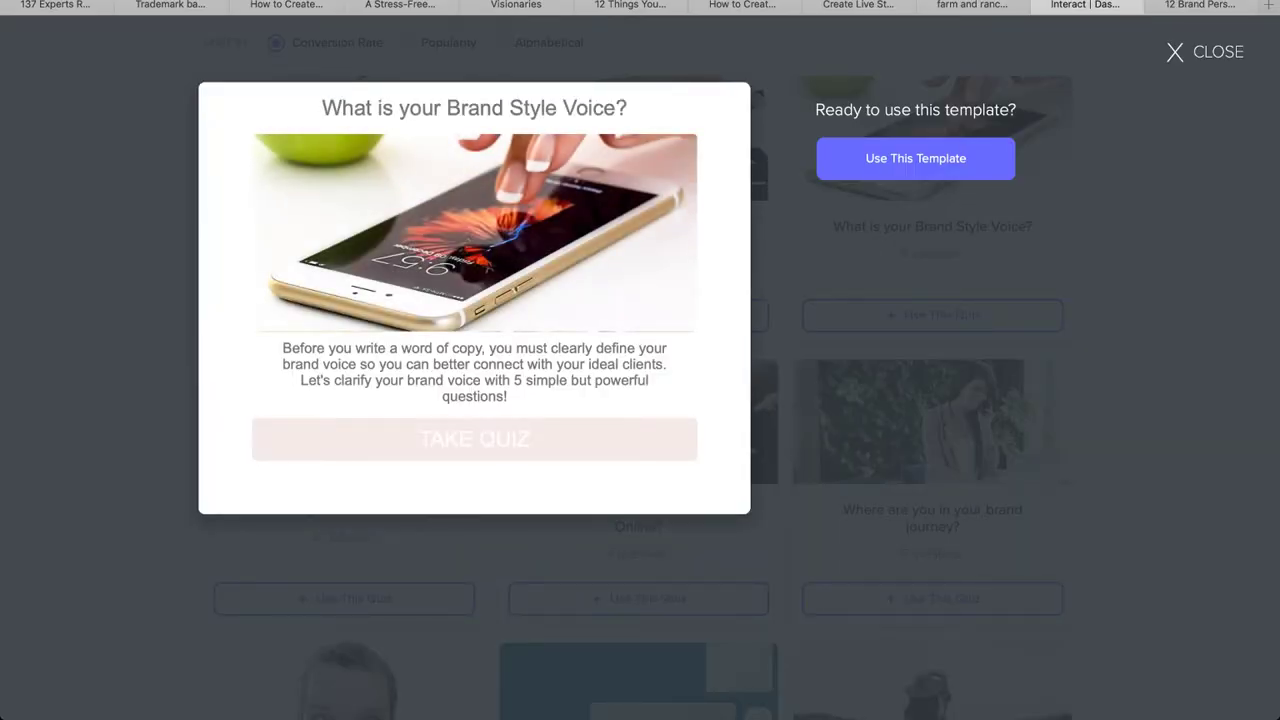
{"action": "left_click", "coordinate": [1190, 52]}
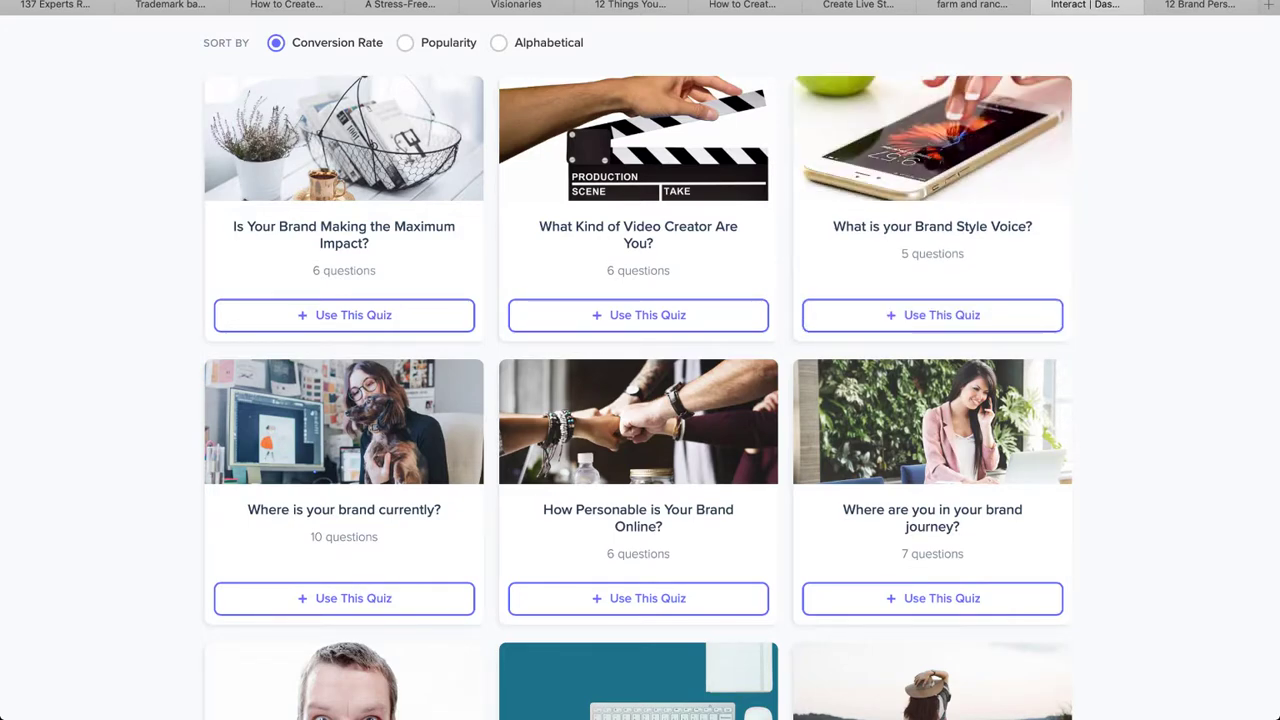
Step: Return to the quiz creation choices and start a blank quiz from scratch with the Personality type
{"action": "scroll", "coordinate": [934, 610], "scroll_direction": "up", "scroll_amount": 3}
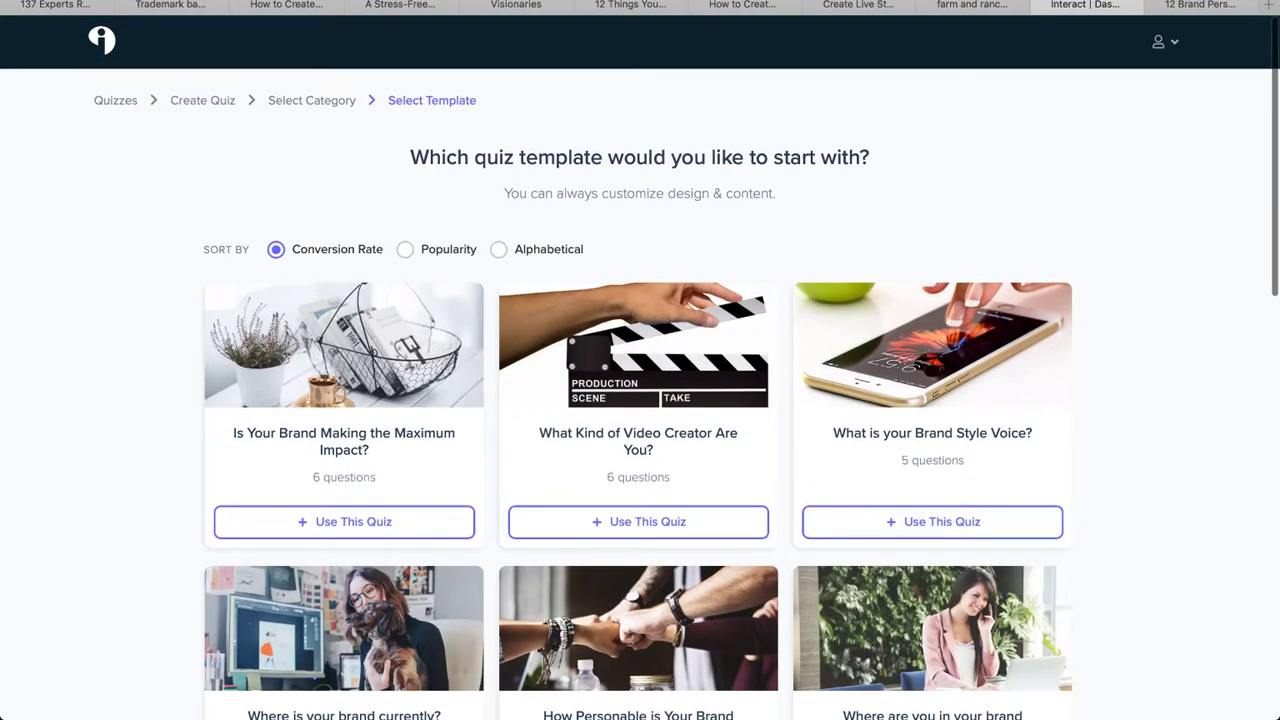
{"action": "left_click", "coordinate": [202, 100]}
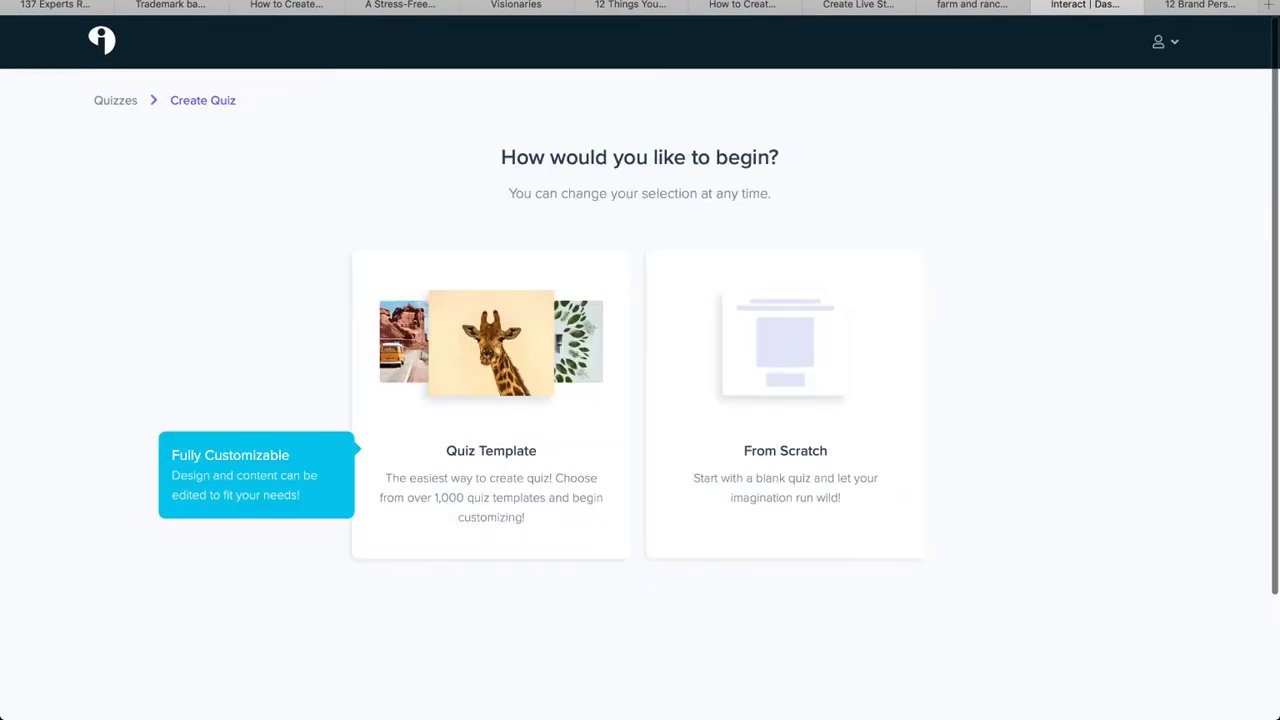
{"action": "left_click", "coordinate": [491, 400]}
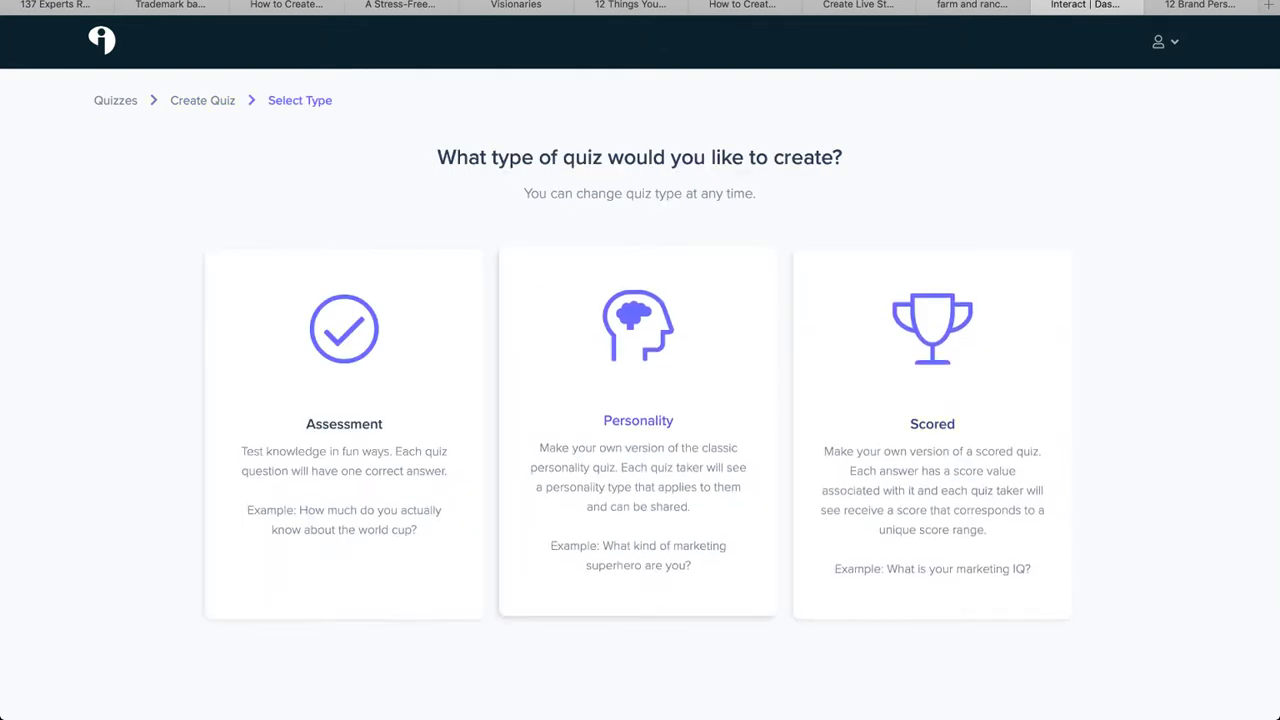
{"action": "left_click", "coordinate": [638, 430]}
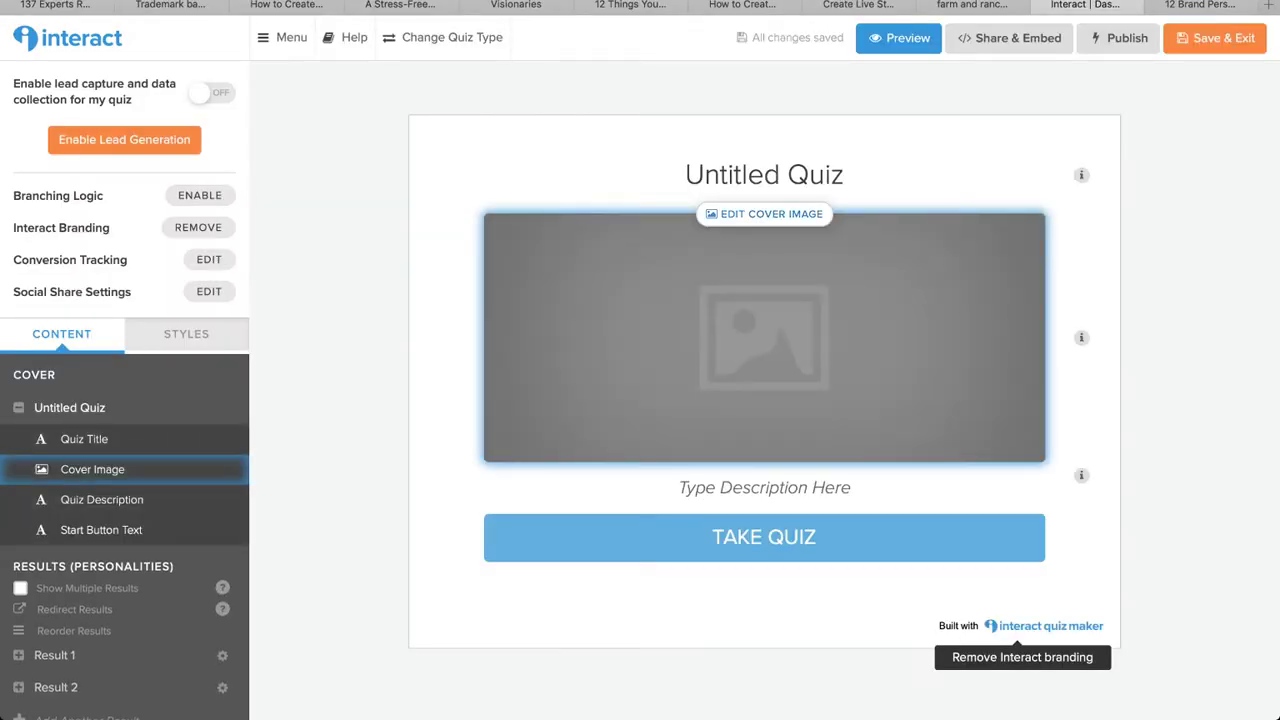
Step: Replace the placeholder quiz title with "What Brand Personality Are You?"
{"action": "left_click_drag", "start_coordinate": [846, 175], "coordinate": [685, 175]}
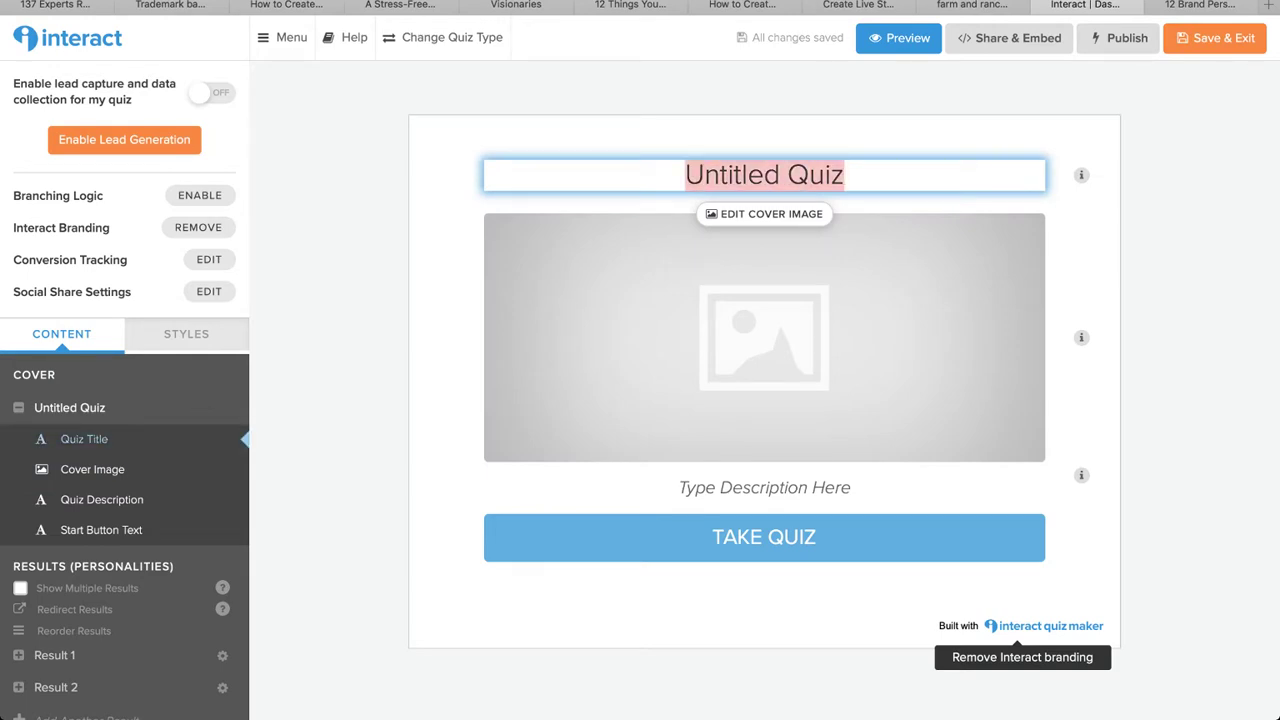
{"action": "type", "text": "What"}
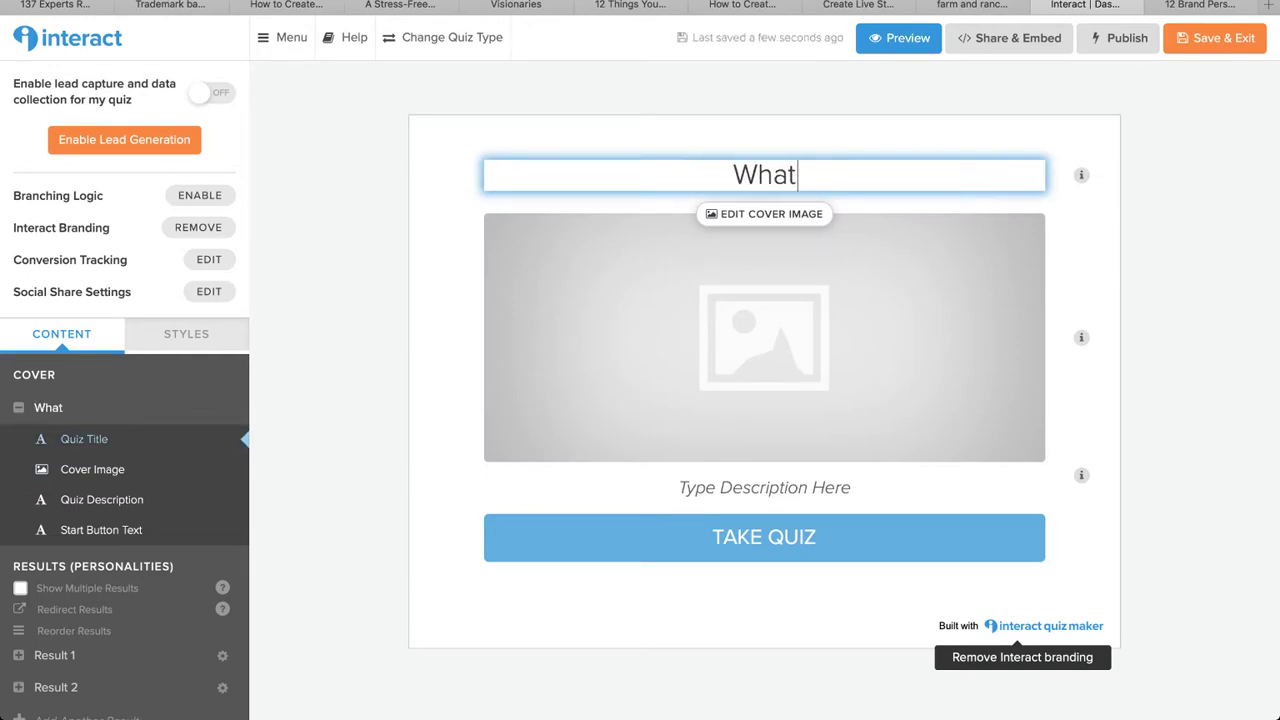
{"action": "type", "text": " Brand Personality a"}
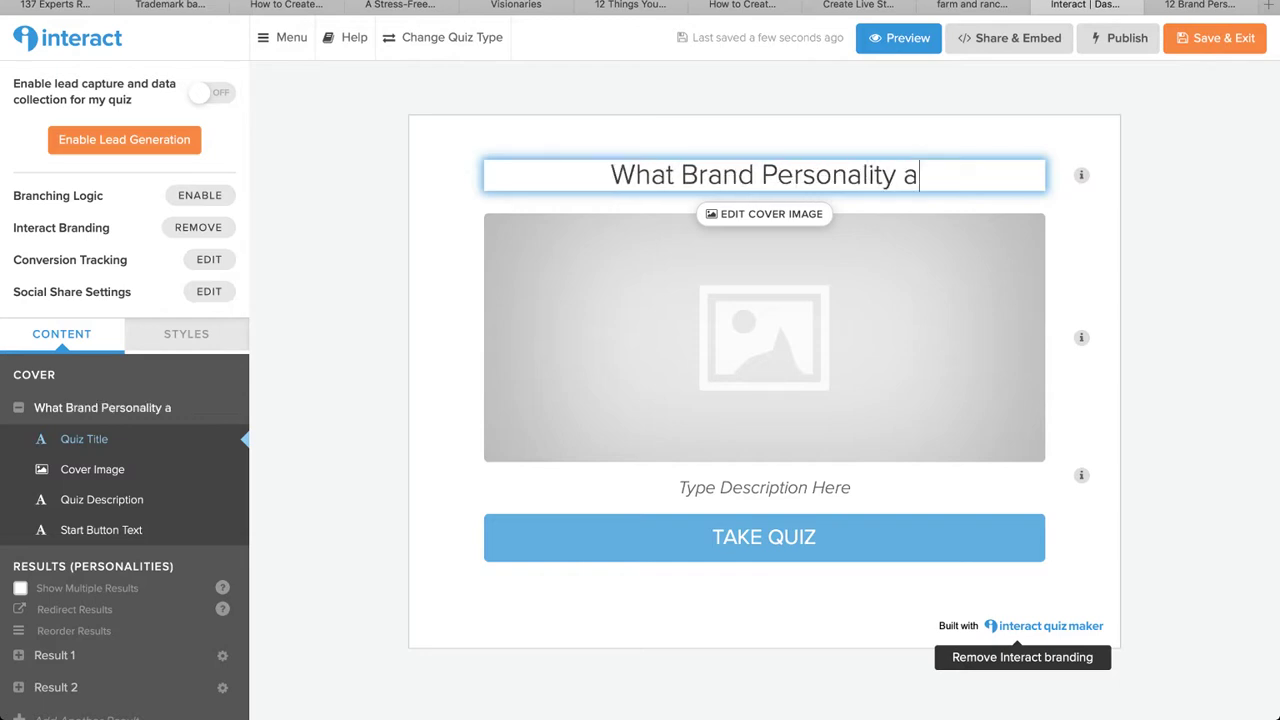
{"action": "key", "text": "BackSpace"}
{"action": "type", "text": "Are You?"}
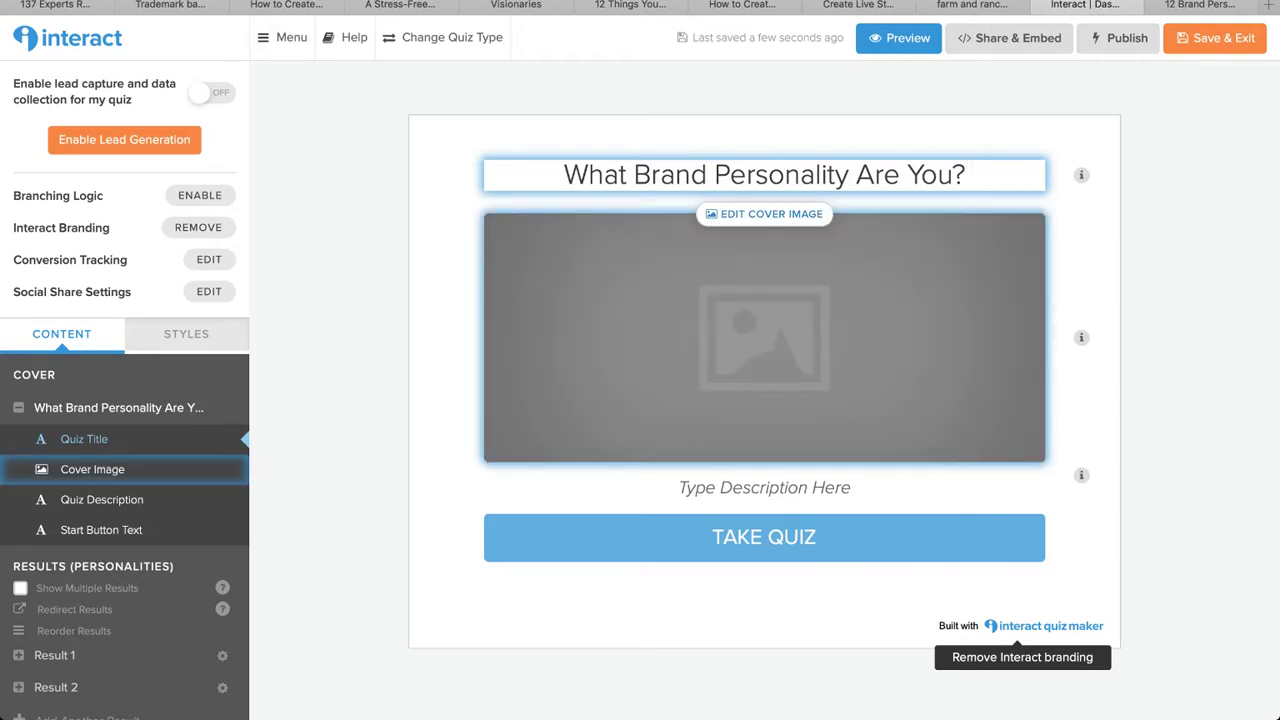
Step: Upload the "Like a Boss" mug photo as the quiz cover image, move the crop area slightly down and save it
{"action": "left_click", "coordinate": [764, 214]}
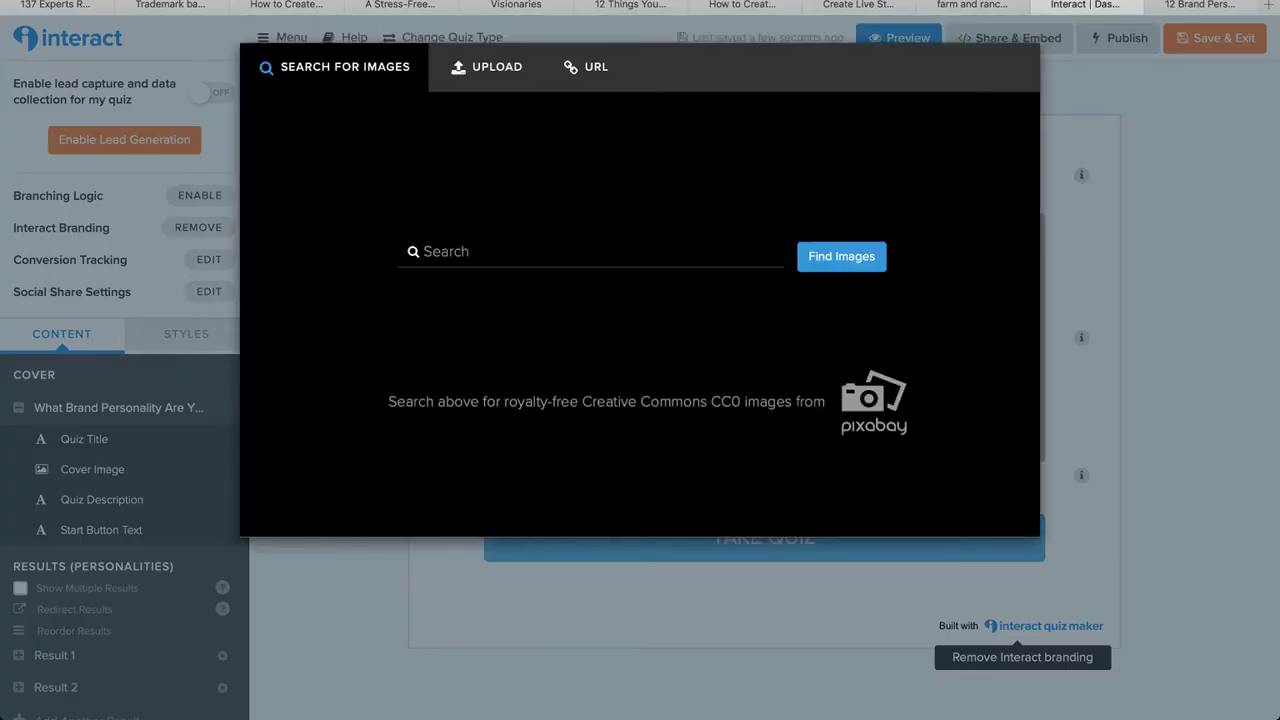
{"action": "left_click", "coordinate": [486, 67]}
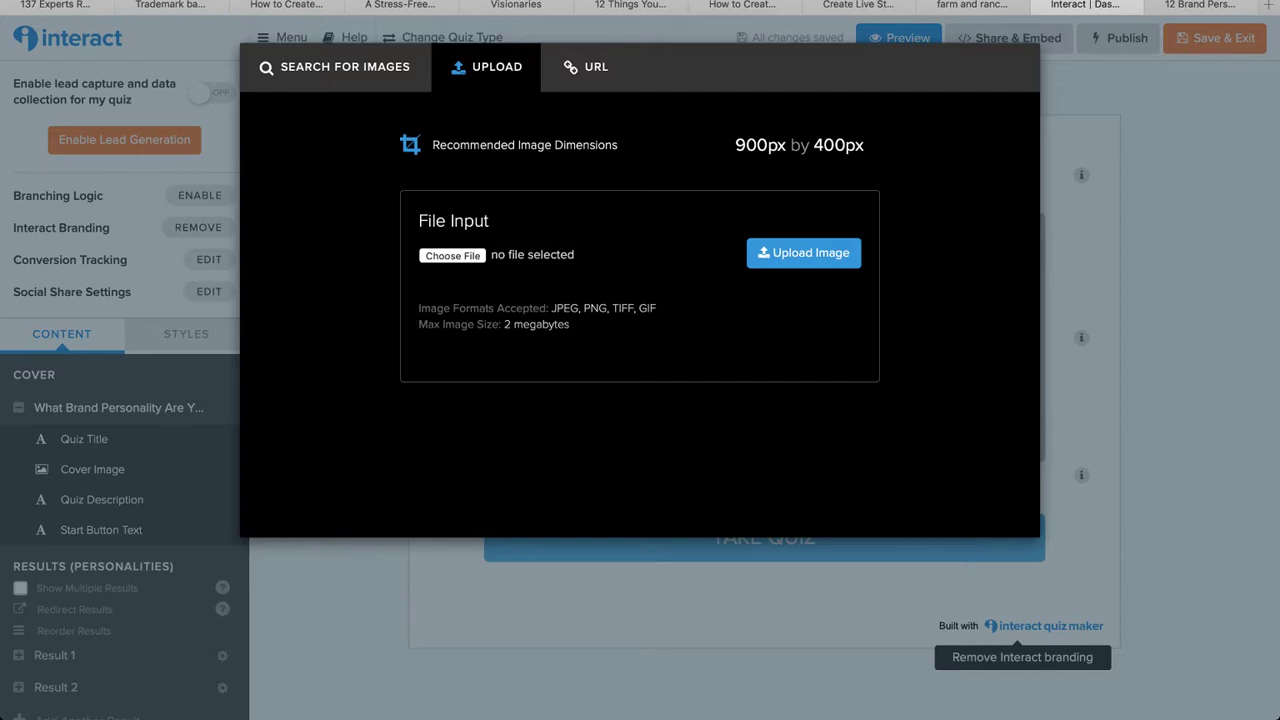
{"action": "key", "text": "Return"}
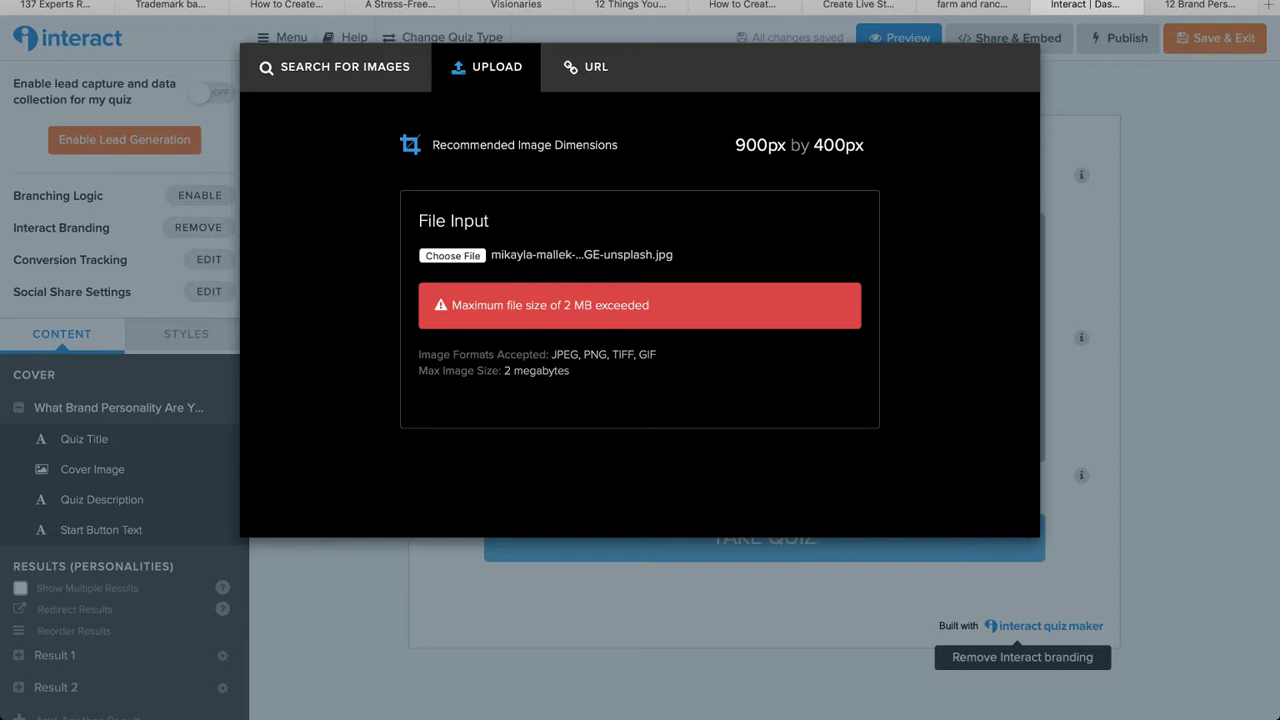
{"action": "key", "text": "Return"}
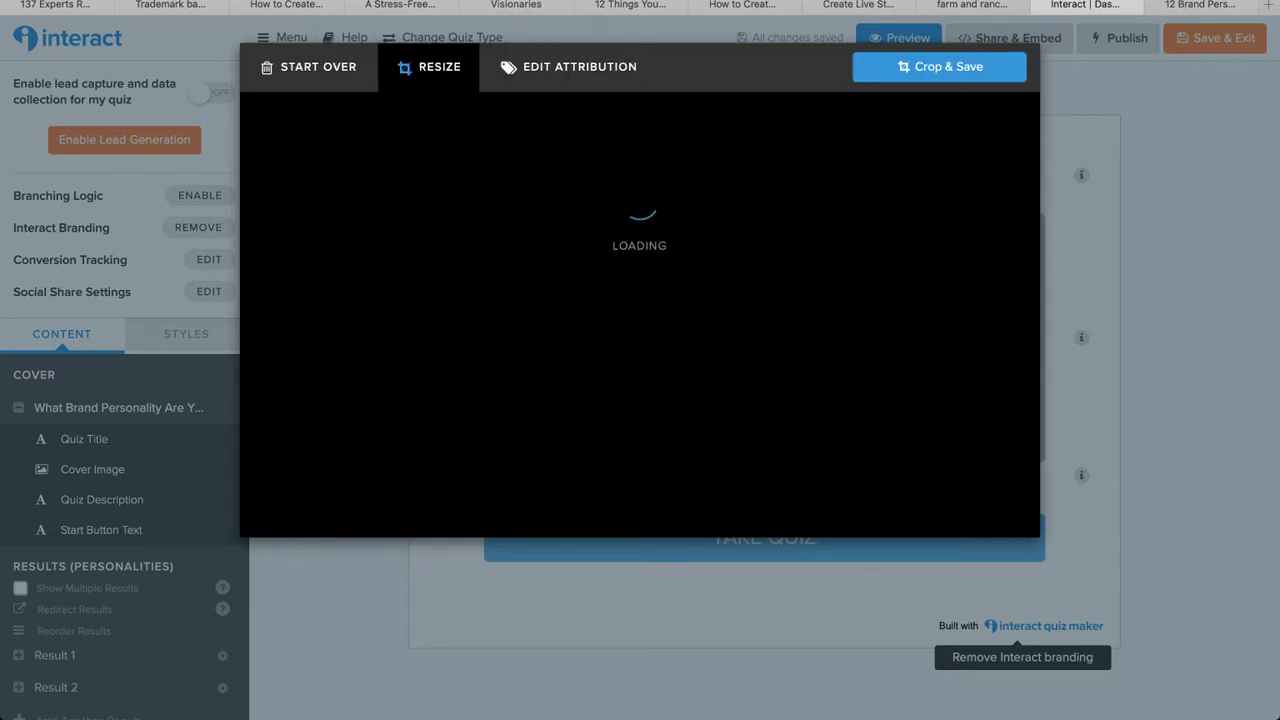
{"action": "left_click_drag", "start_coordinate": [540, 314], "coordinate": [540, 331]}
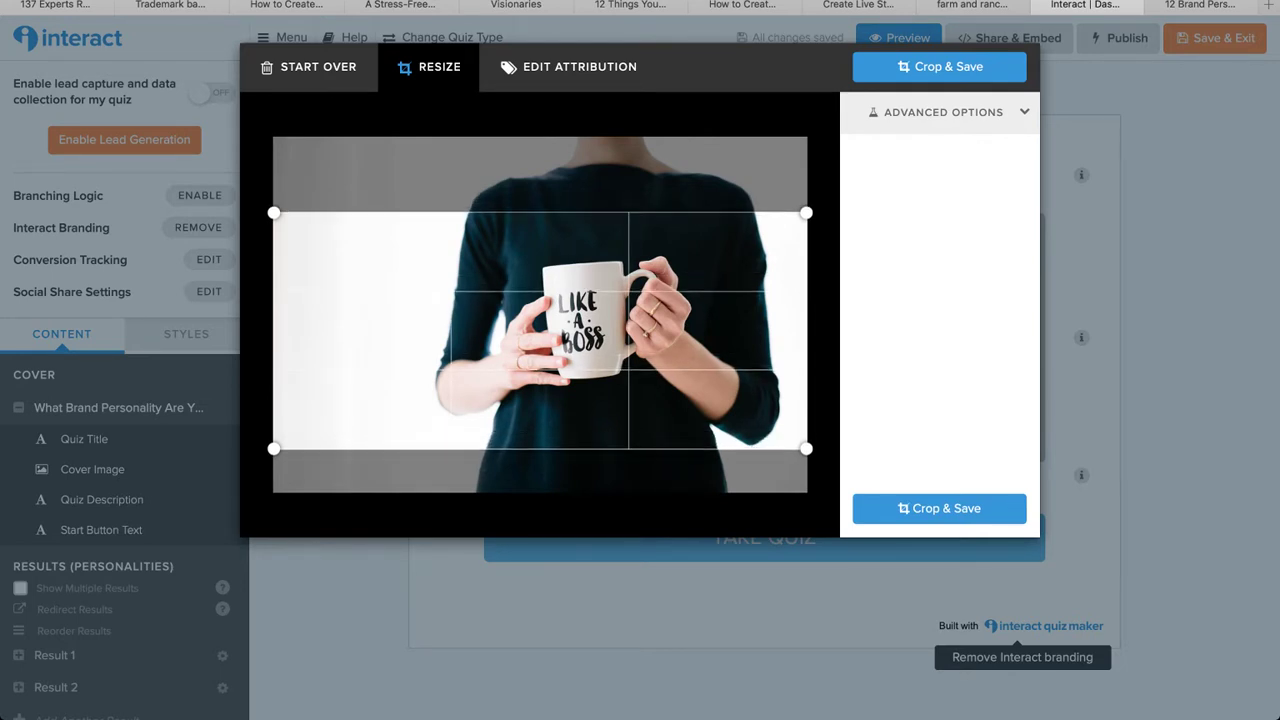
{"action": "left_click", "coordinate": [939, 508]}
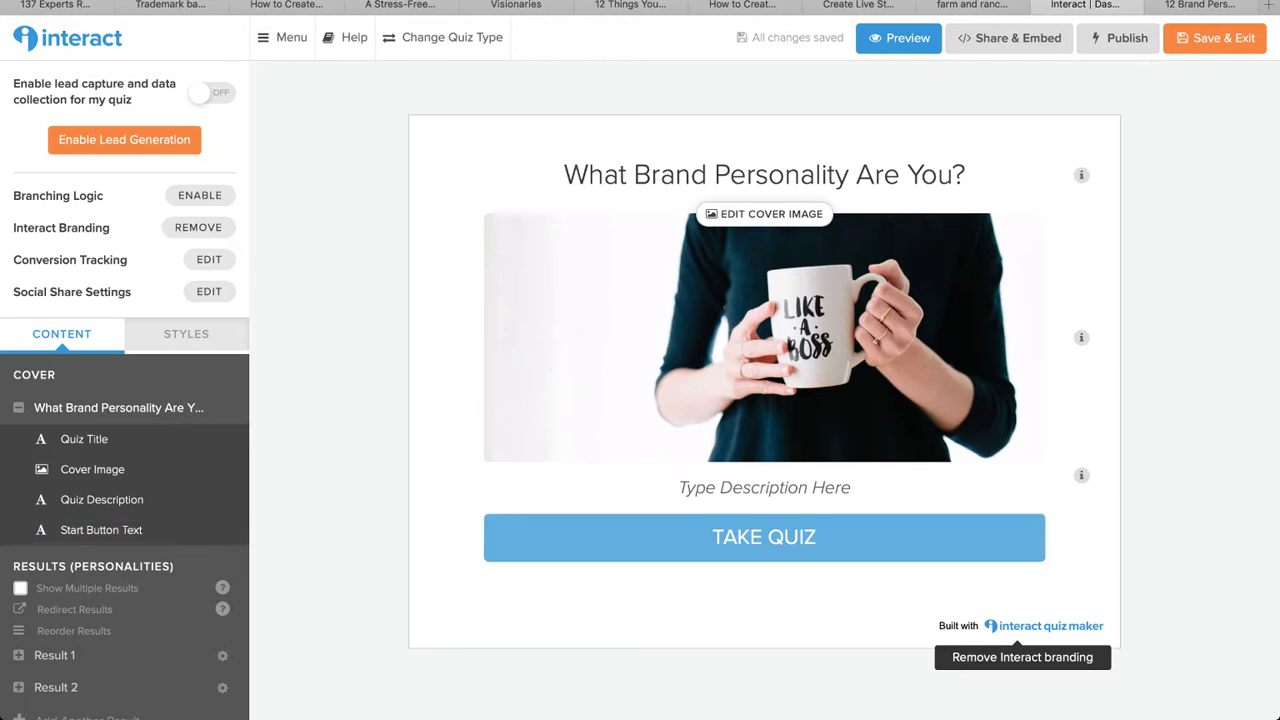
Step: Consult the PostFunnel article on 12 brand personality types and enter "Is your brand TRULY memorable?" as the quiz description
{"action": "left_click", "coordinate": [765, 487]}
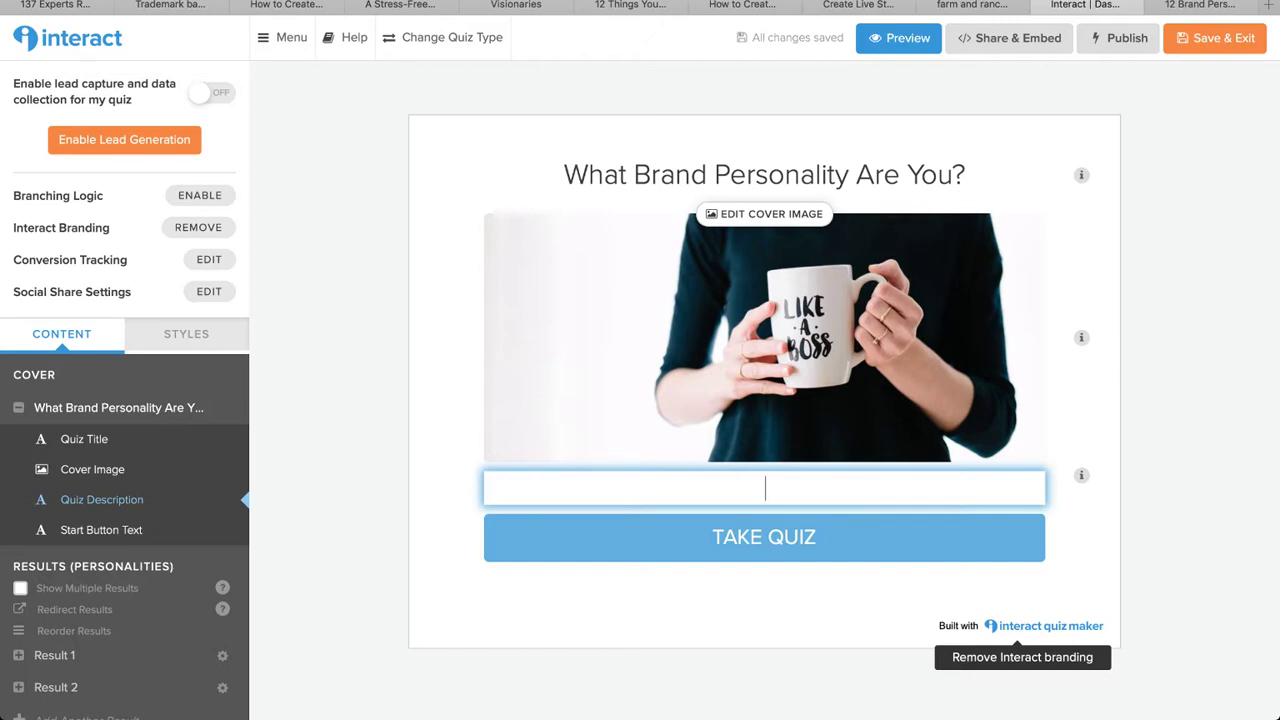
{"action": "left_click", "coordinate": [1200, 5]}
{"action": "scroll", "coordinate": [640, 430], "scroll_direction": "up", "scroll_amount": 4}
{"action": "scroll", "coordinate": [640, 420], "scroll_direction": "up", "scroll_amount": 15}
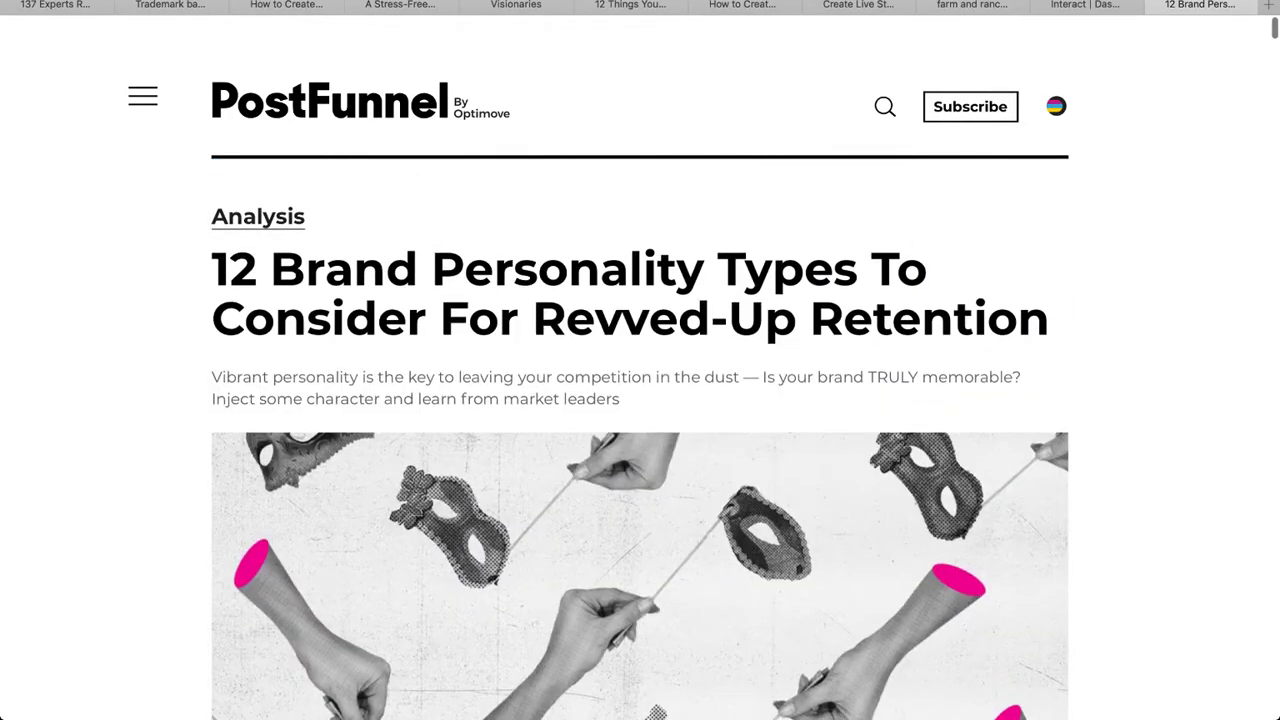
{"action": "scroll", "coordinate": [640, 440], "scroll_direction": "down", "scroll_amount": 3}
{"action": "scroll", "coordinate": [640, 440], "scroll_direction": "down", "scroll_amount": 2}
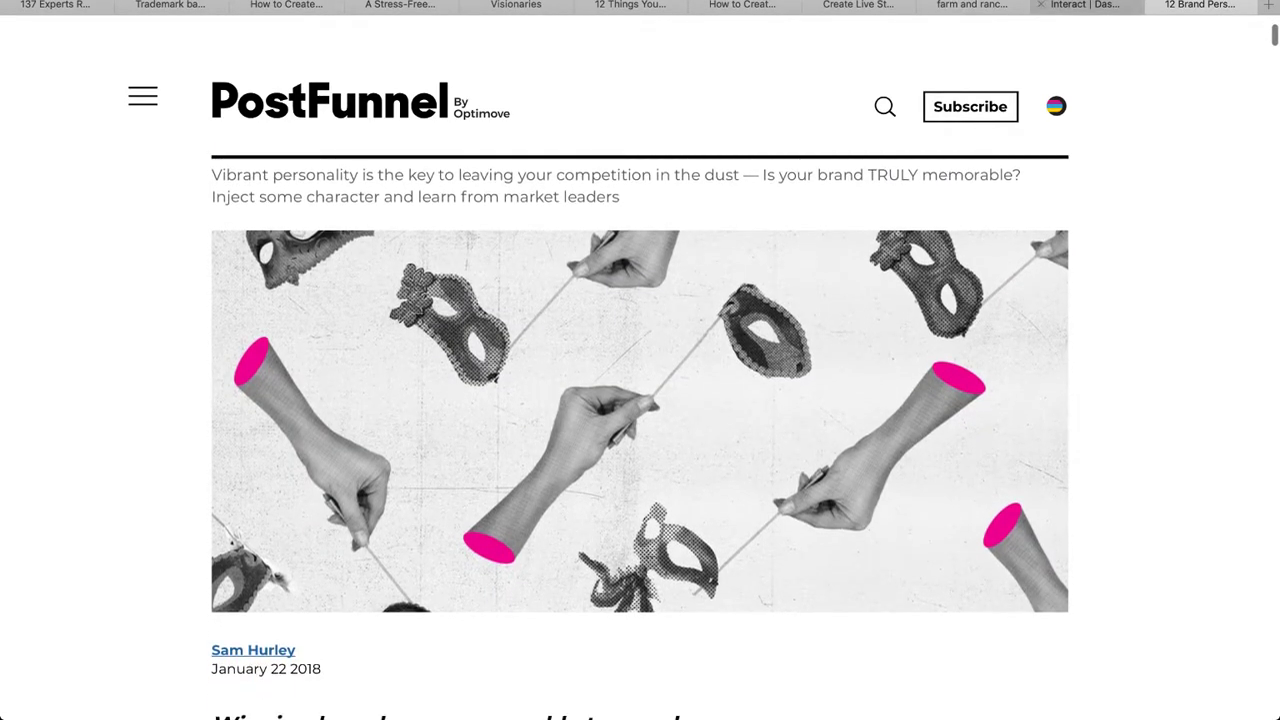
{"action": "left_click", "coordinate": [1085, 5]}
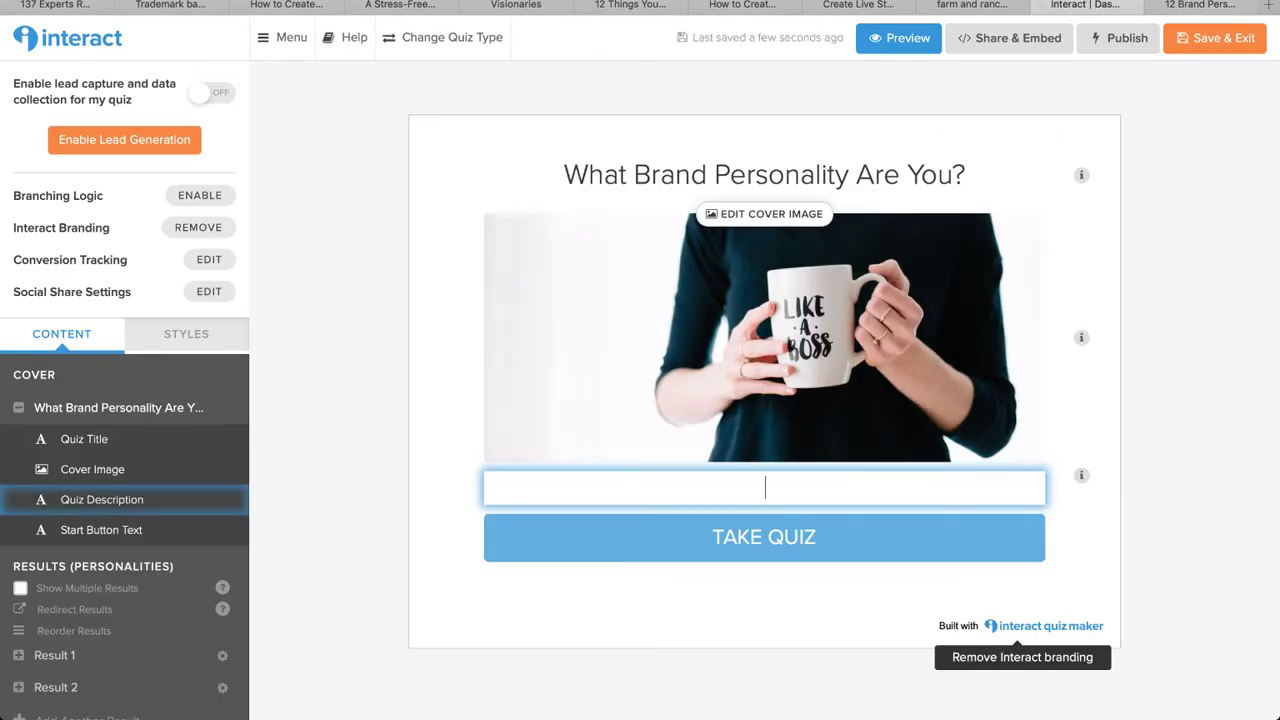
{"action": "type", "text": "brand TRULY"}
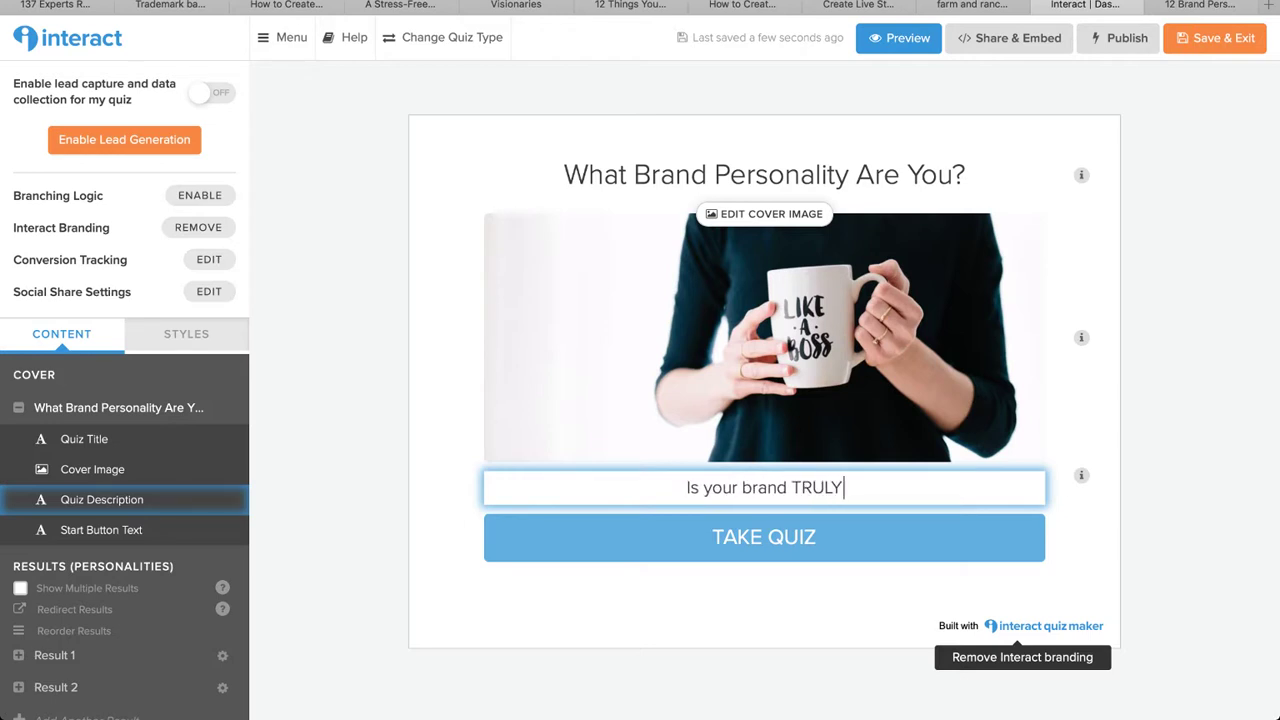
{"action": "type", "text": " memorable?"}
{"action": "key", "text": "Tab"}
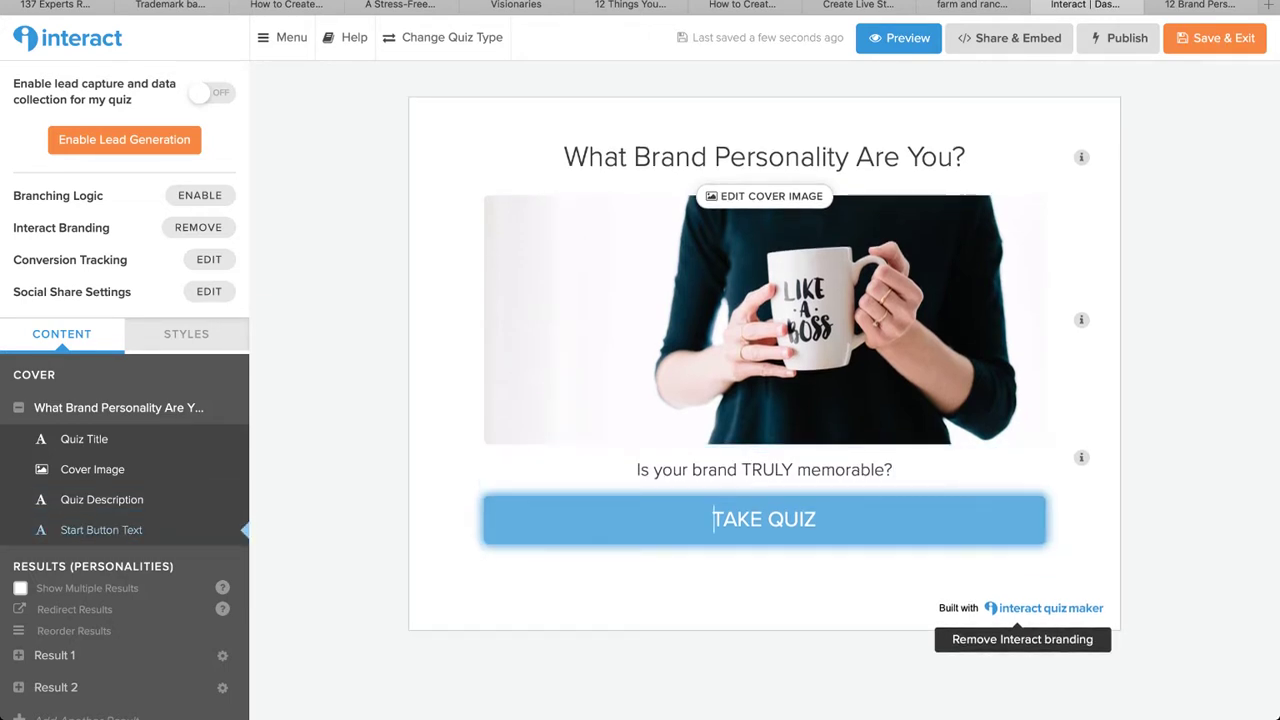
Step: Set the quiz's button color to #F5C905 in the style settings
{"action": "scroll", "coordinate": [125, 390], "scroll_direction": "down", "scroll_amount": 2}
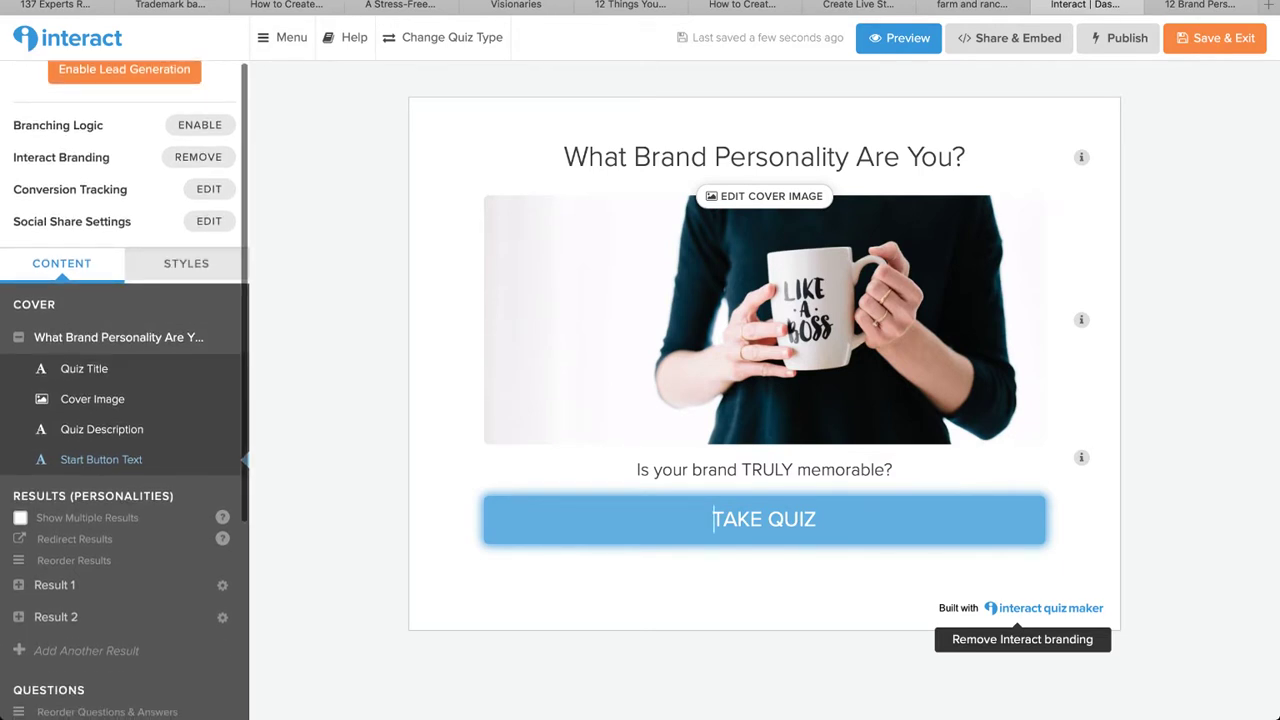
{"action": "left_click", "coordinate": [186, 263]}
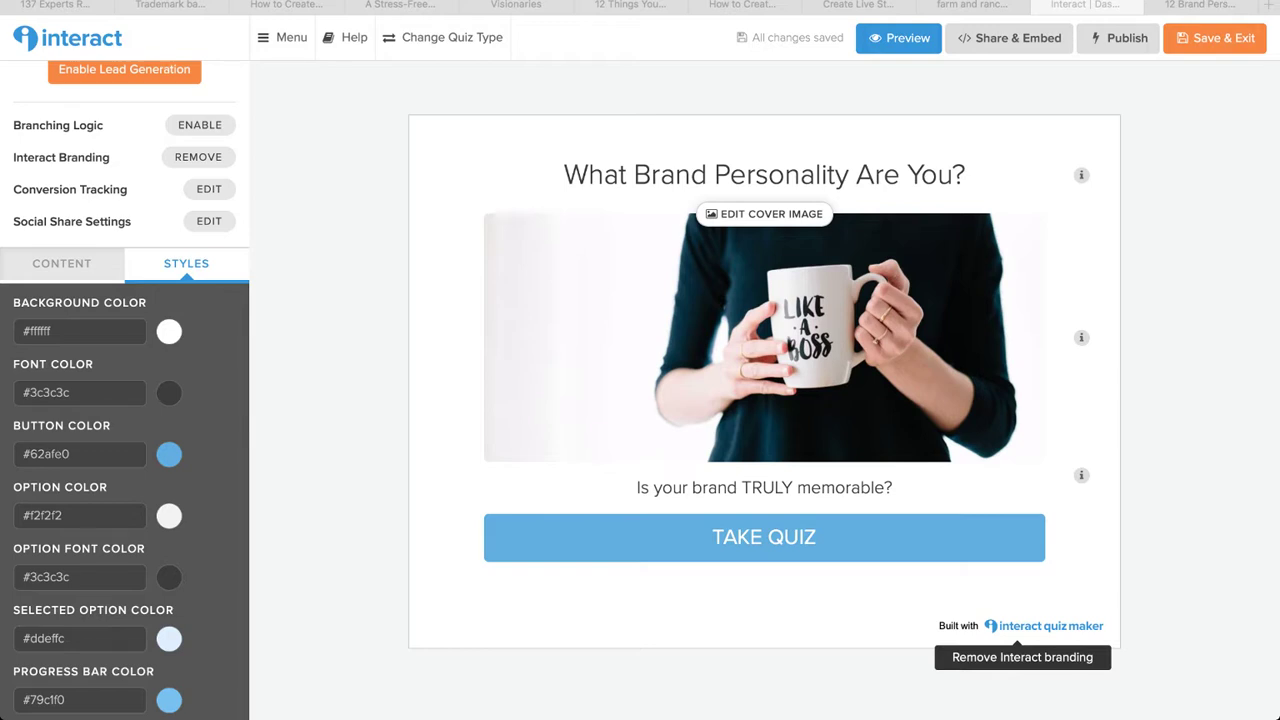
{"action": "left_click_drag", "start_coordinate": [72, 454], "coordinate": [20, 454]}
{"action": "type", "text": "#F5C905"}
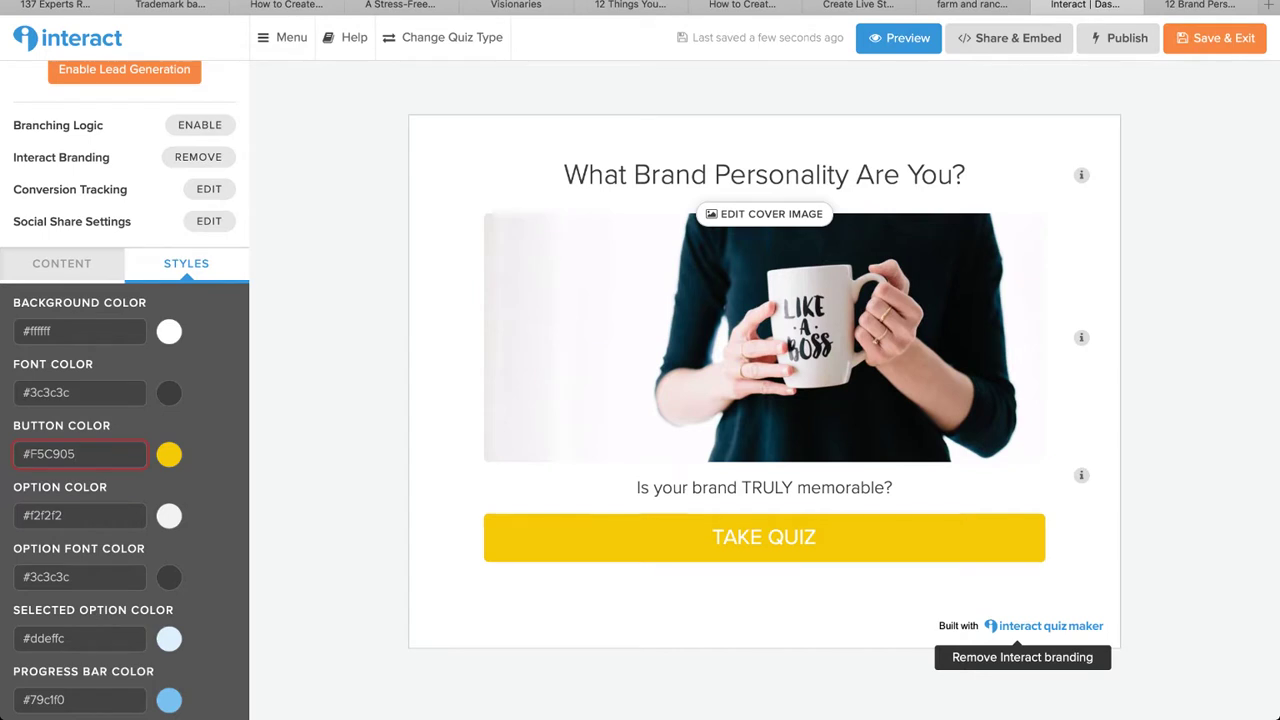
{"action": "key", "text": "Return"}
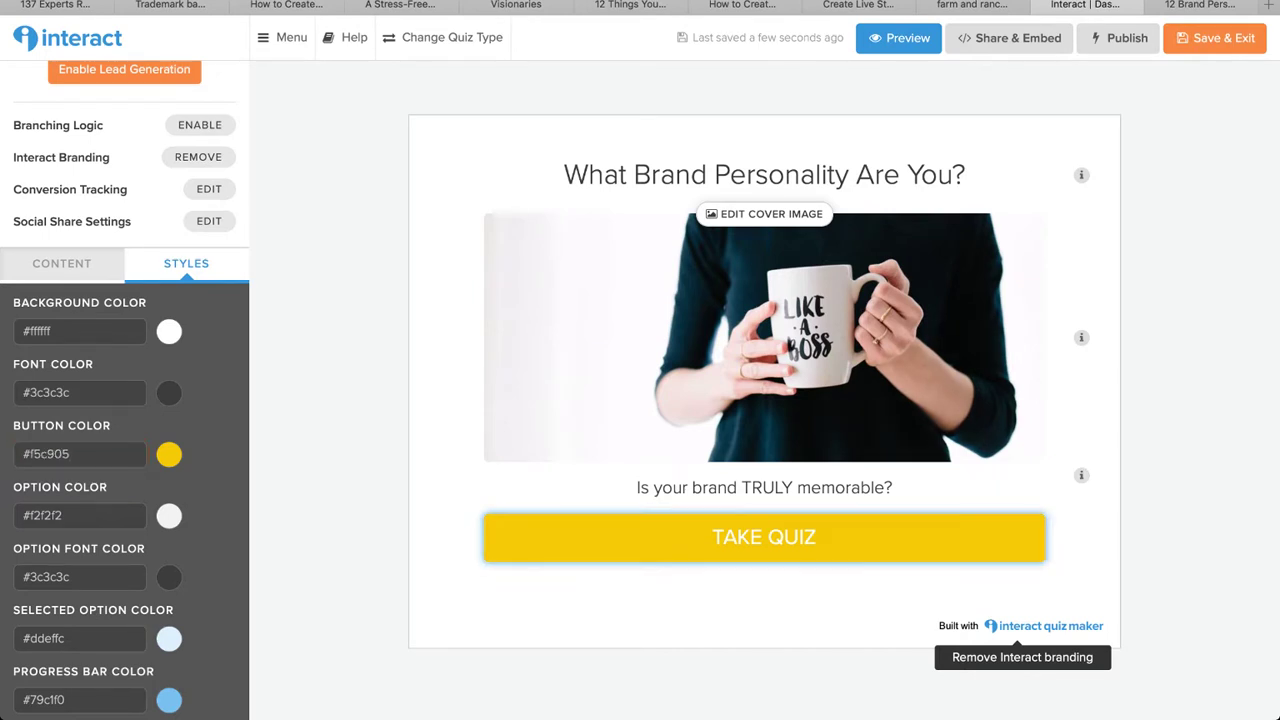
{"action": "scroll", "coordinate": [764, 381], "scroll_direction": "down", "scroll_amount": 1}
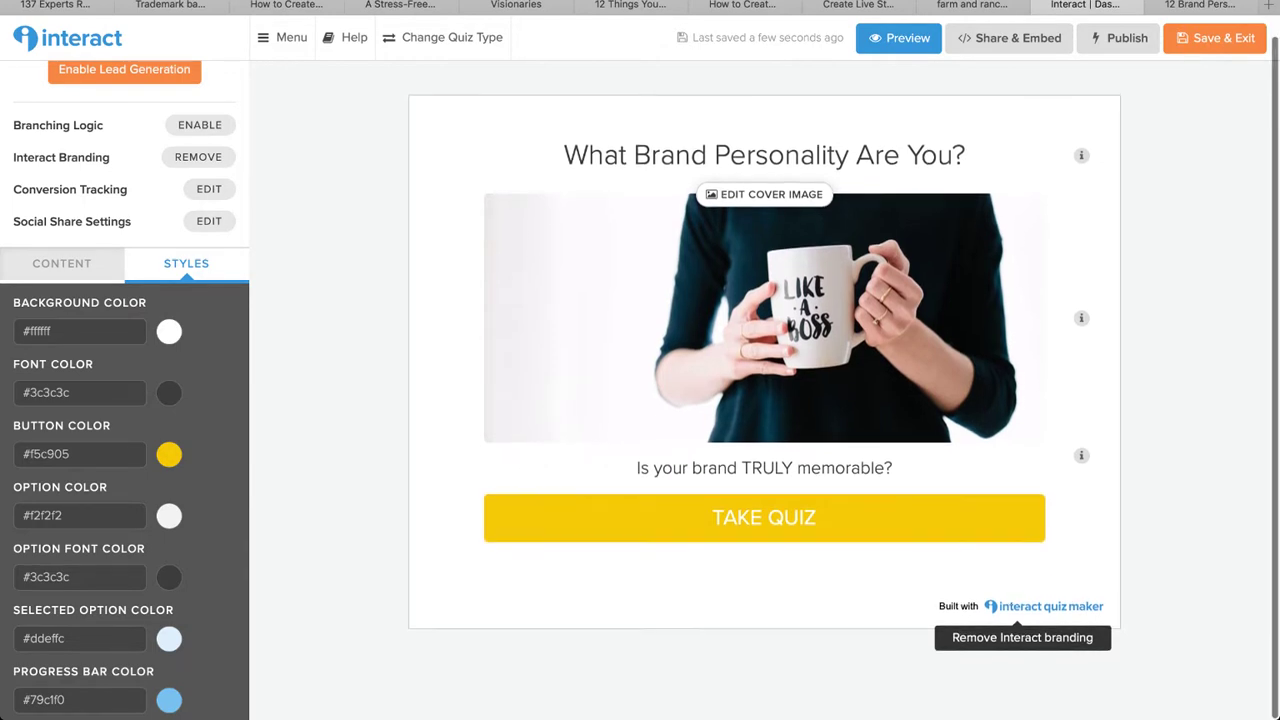
Step: Return to the quiz content settings and replace the quiz description with "What makes you memorable"
{"action": "left_click", "coordinate": [62, 263]}
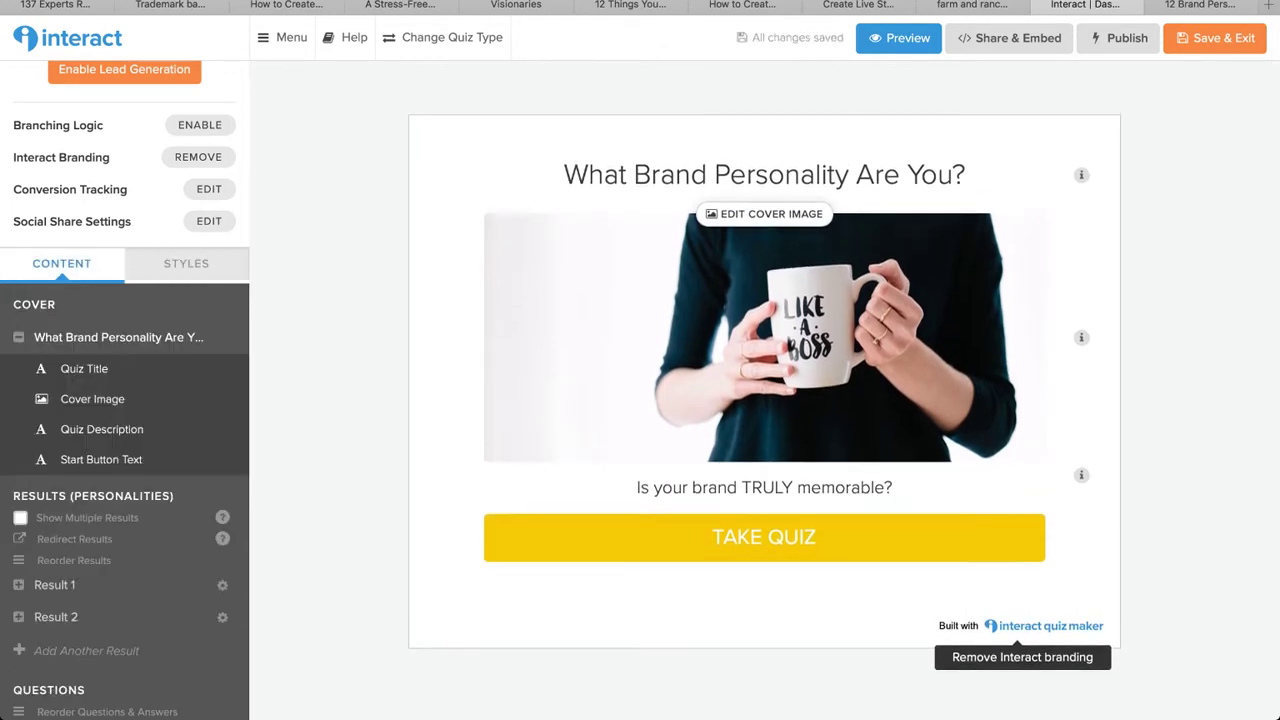
{"action": "scroll", "coordinate": [120, 459], "scroll_direction": "down", "scroll_amount": 1}
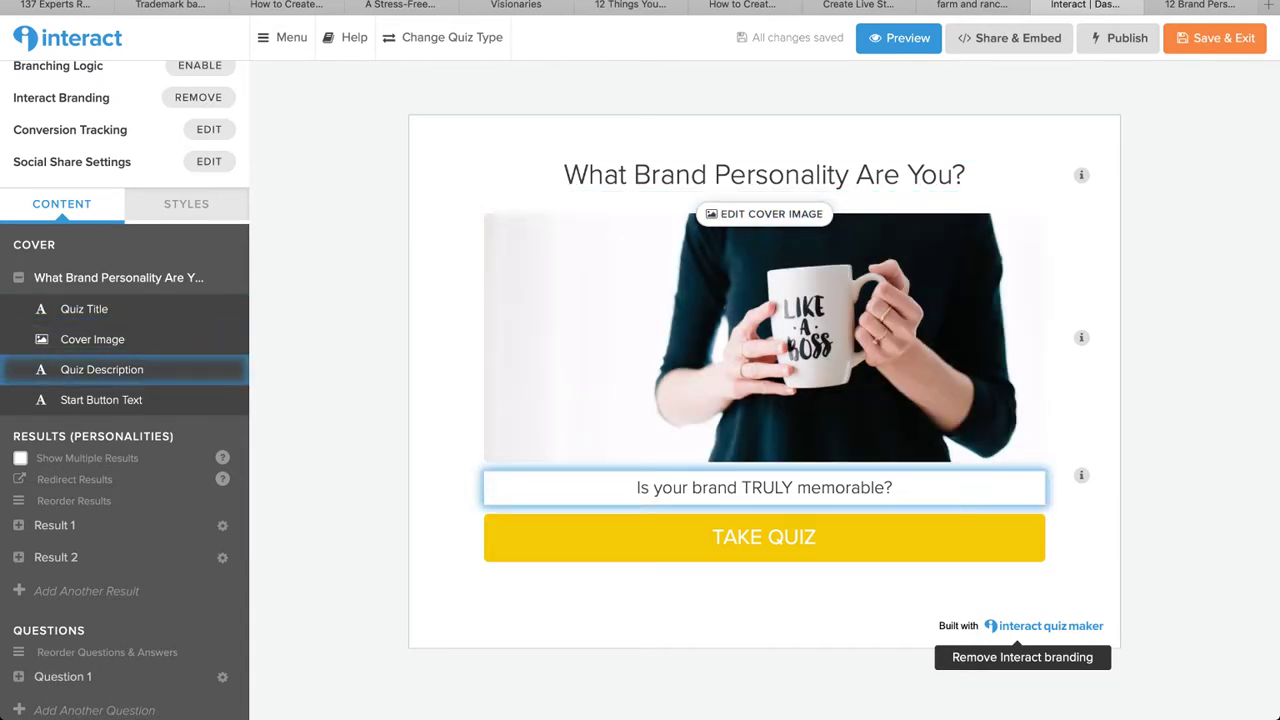
{"action": "key", "text": "super+a"}
{"action": "type", "text": "What makes you memorable"}
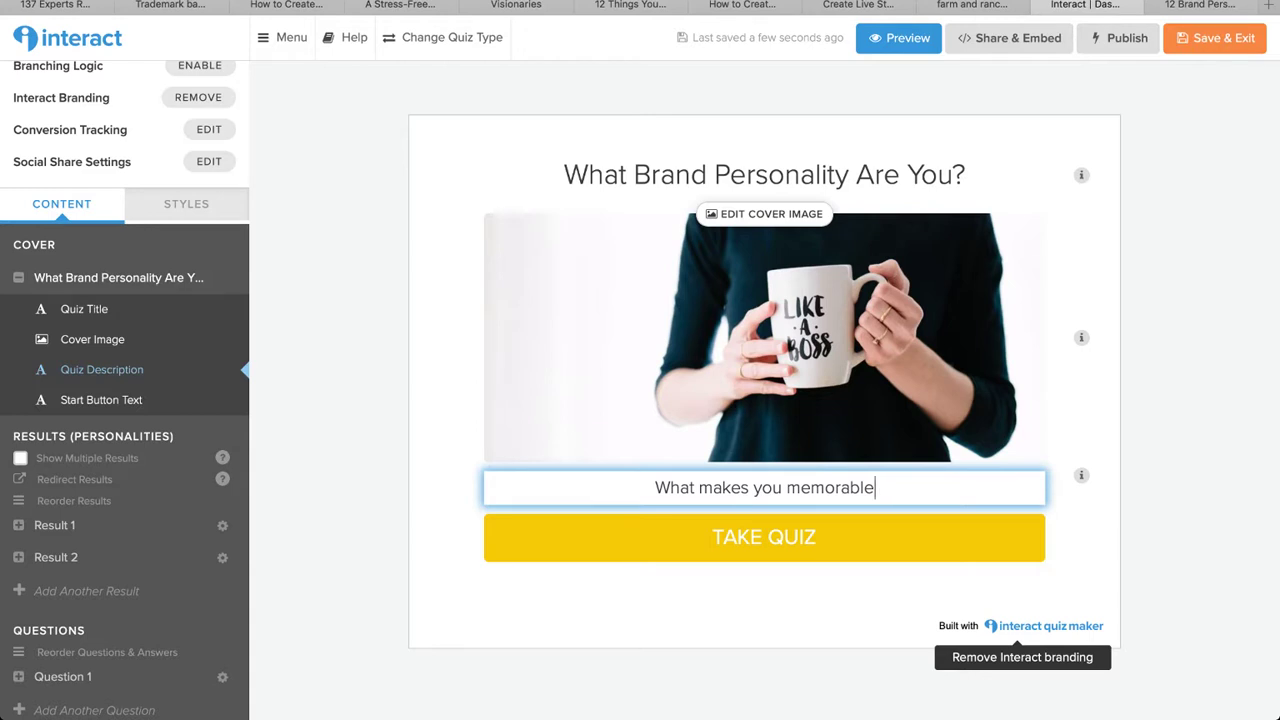
Step: Rewrite the quiz description on the cover as "Learn what makes you unforgettable?!"
{"action": "left_click_drag", "start_coordinate": [876, 488], "coordinate": [655, 488]}
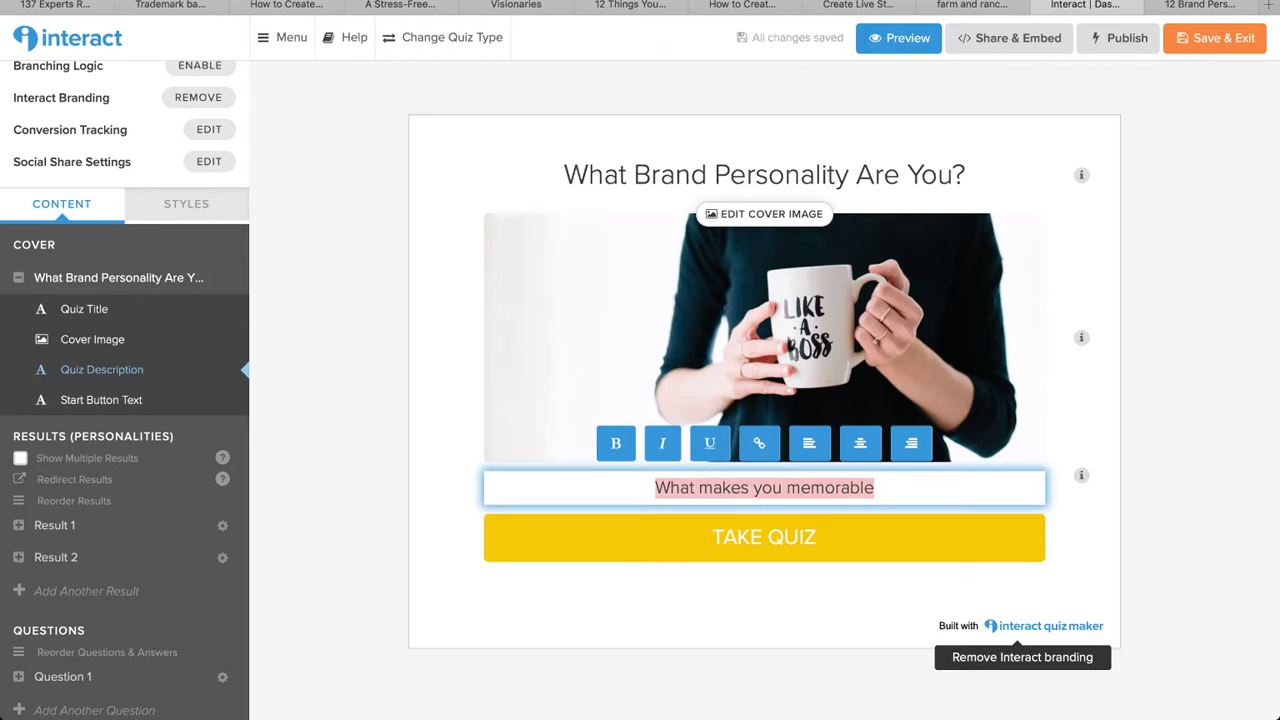
{"action": "type", "text": "Lear"}
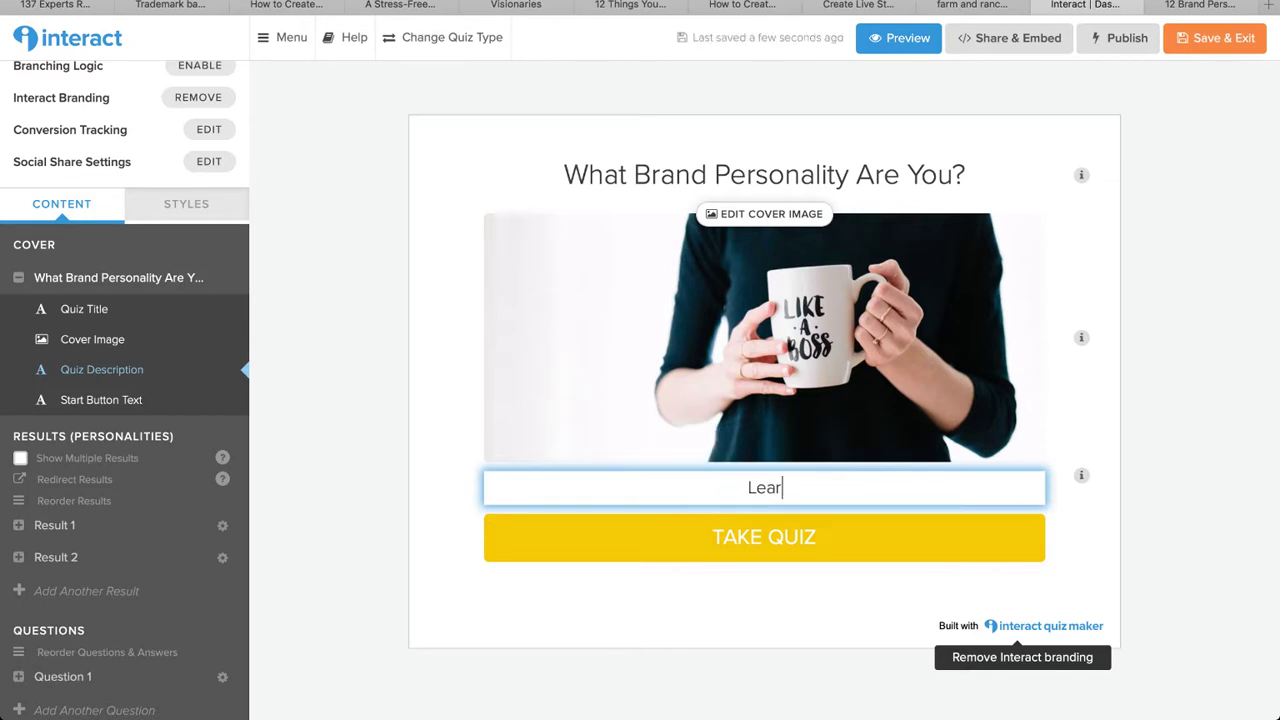
{"action": "type", "text": "n what makes you"}
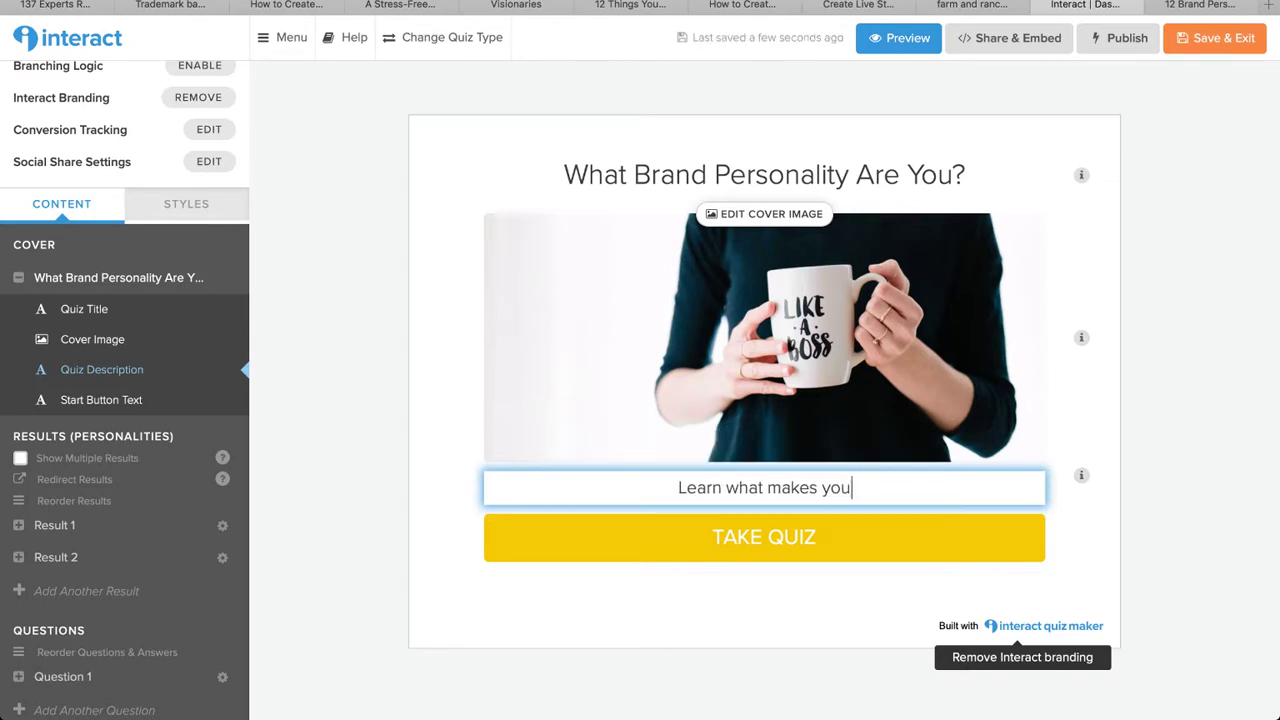
{"action": "type", "text": " memorabl"}
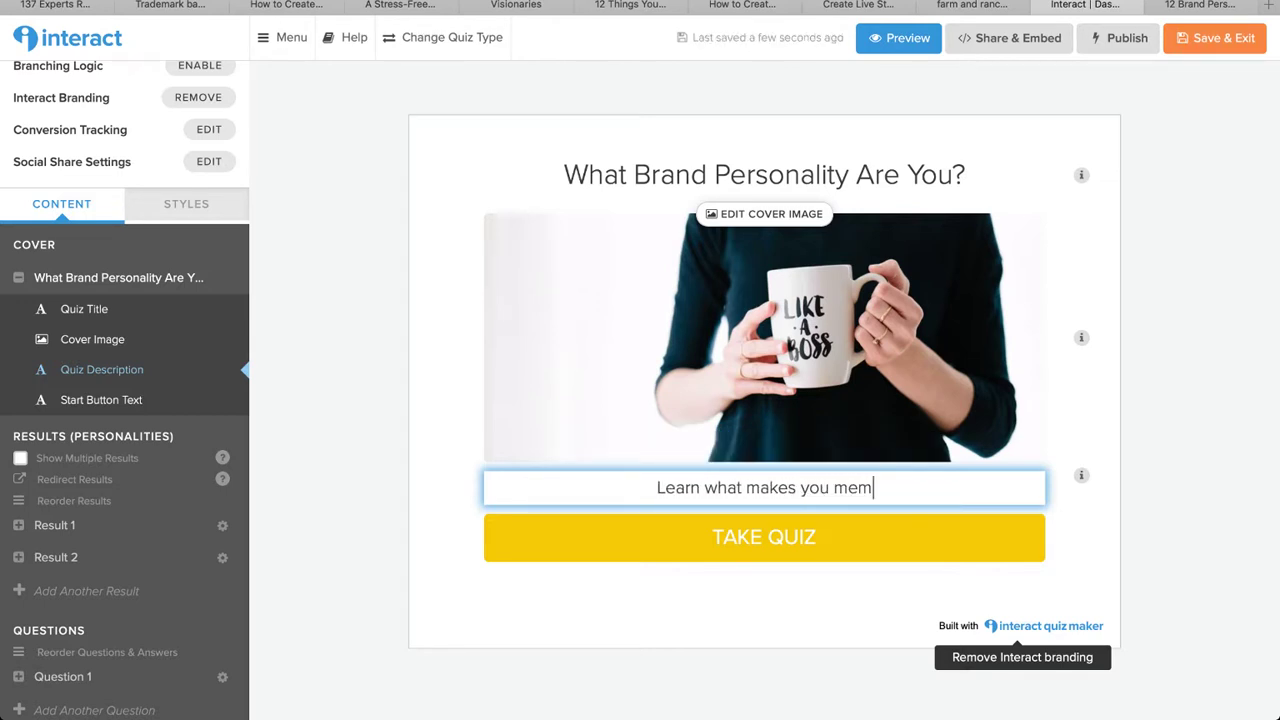
{"action": "key", "text": "BackSpace"}
{"action": "key", "text": "BackSpace"}
{"action": "key", "text": "BackSpace"}
{"action": "key", "text": "BackSpace"}
{"action": "key", "text": "BackSpace"}
{"action": "key", "text": "BackSpace"}
{"action": "key", "text": "BackSpace"}
{"action": "key", "text": "BackSpace"}
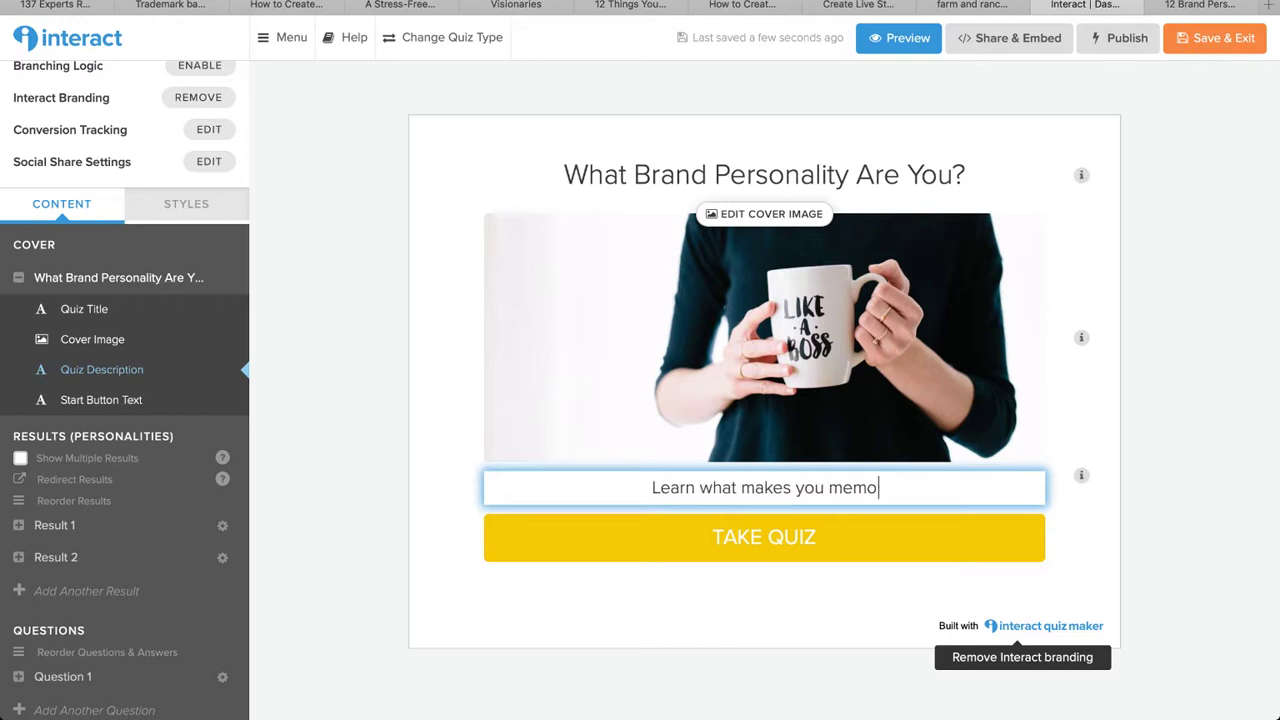
{"action": "type", "text": "unforgettable?!"}
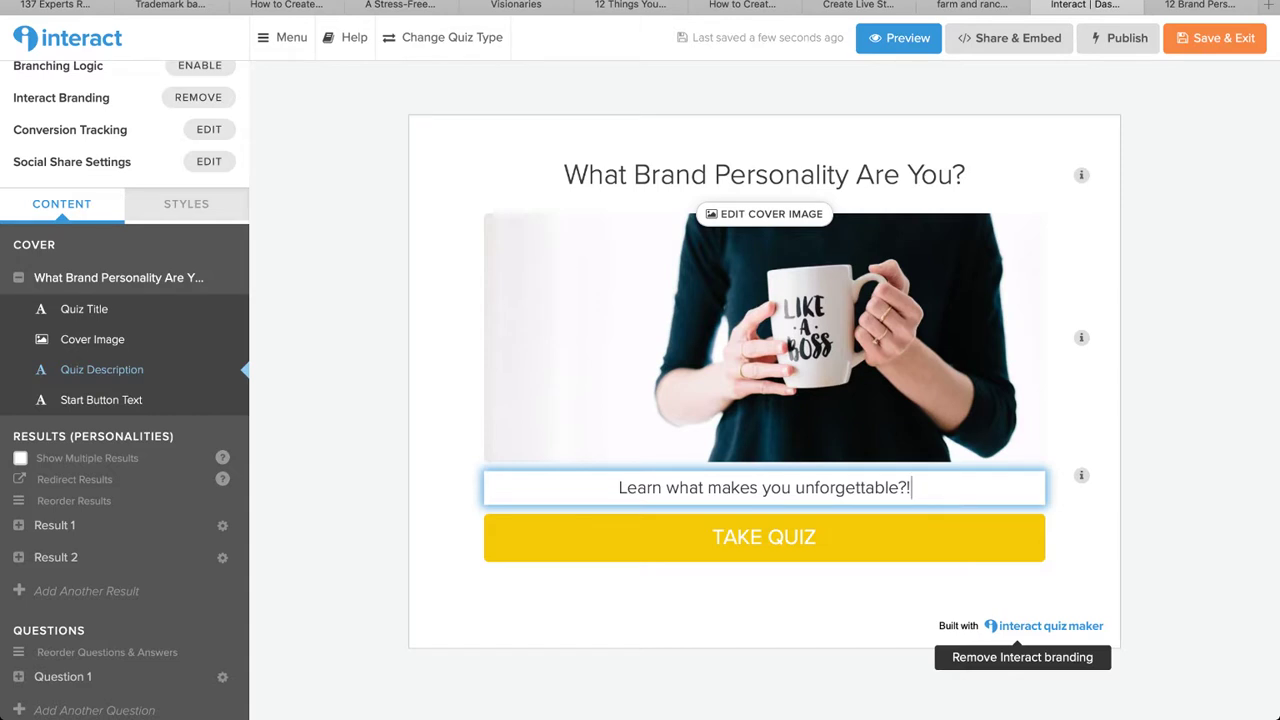
Step: Dismiss the Show Multiple Results dialog without enabling the setting and title the first result "Lover"
{"action": "scroll", "coordinate": [764, 338], "scroll_direction": "down", "scroll_amount": 1}
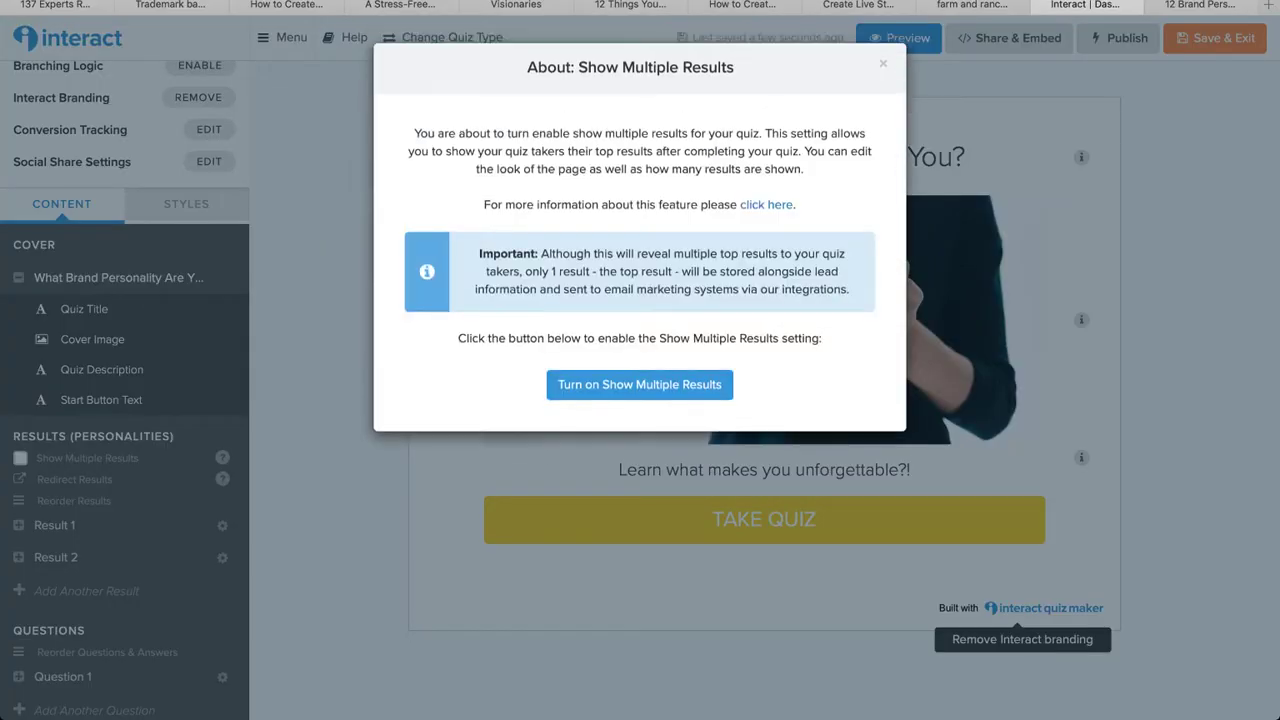
{"action": "left_click", "coordinate": [883, 63]}
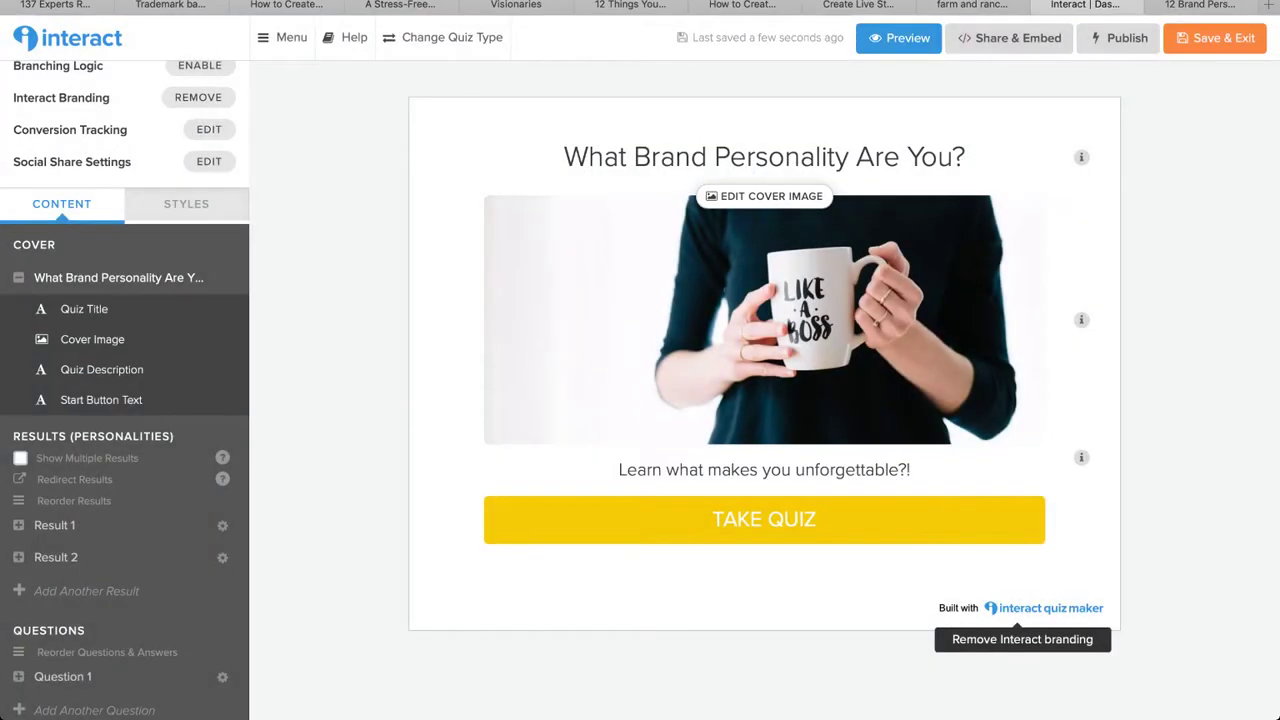
{"action": "left_click", "coordinate": [54, 525]}
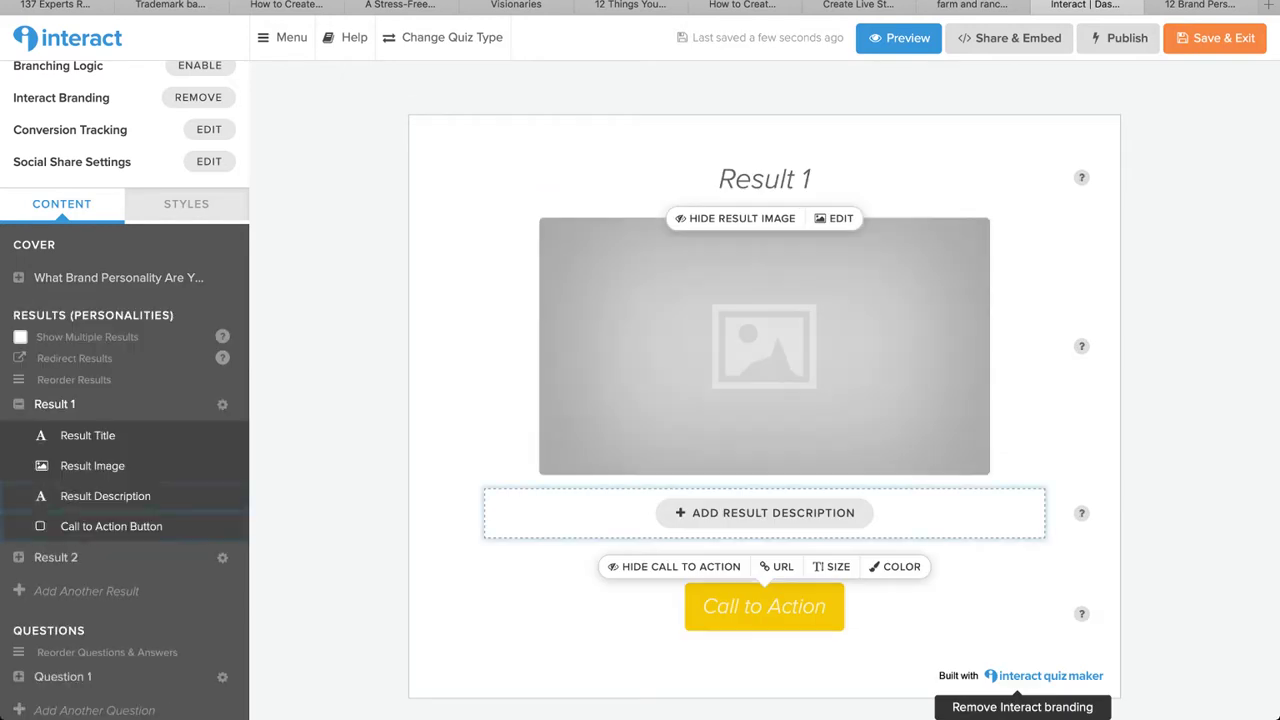
{"action": "left_click", "coordinate": [92, 465]}
{"action": "left_click", "coordinate": [764, 179]}
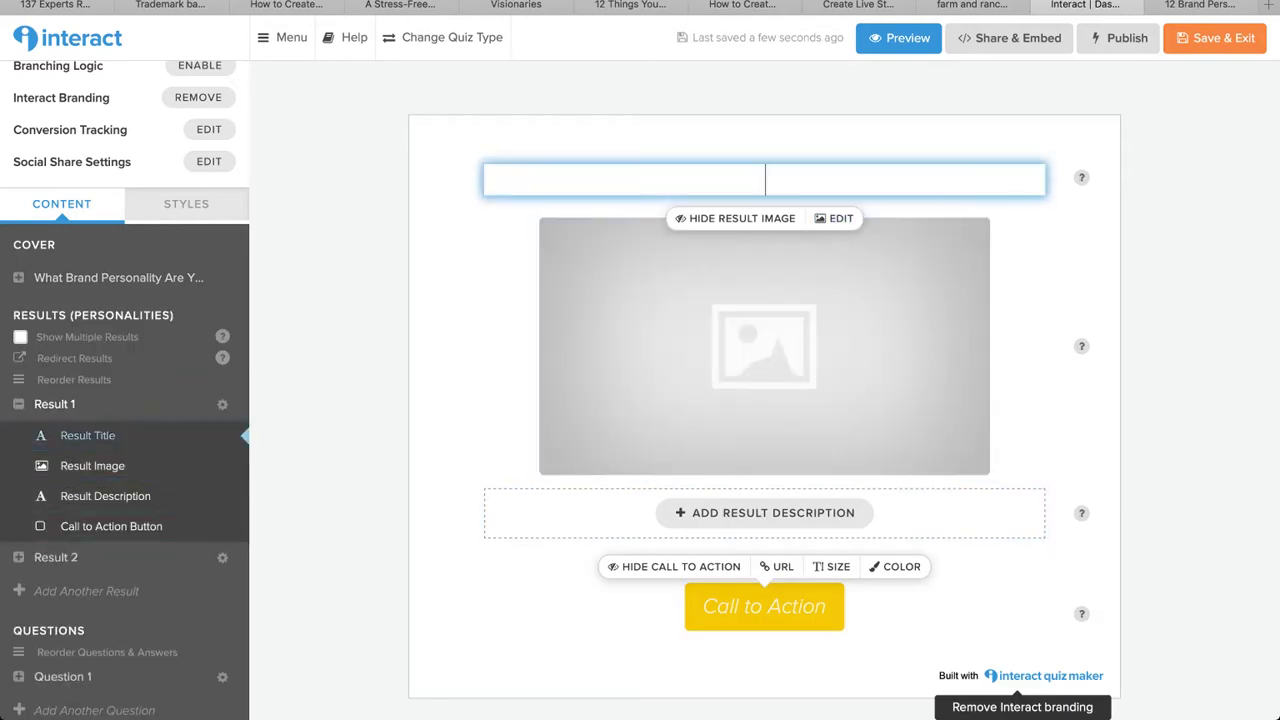
{"action": "type", "text": "Lover"}
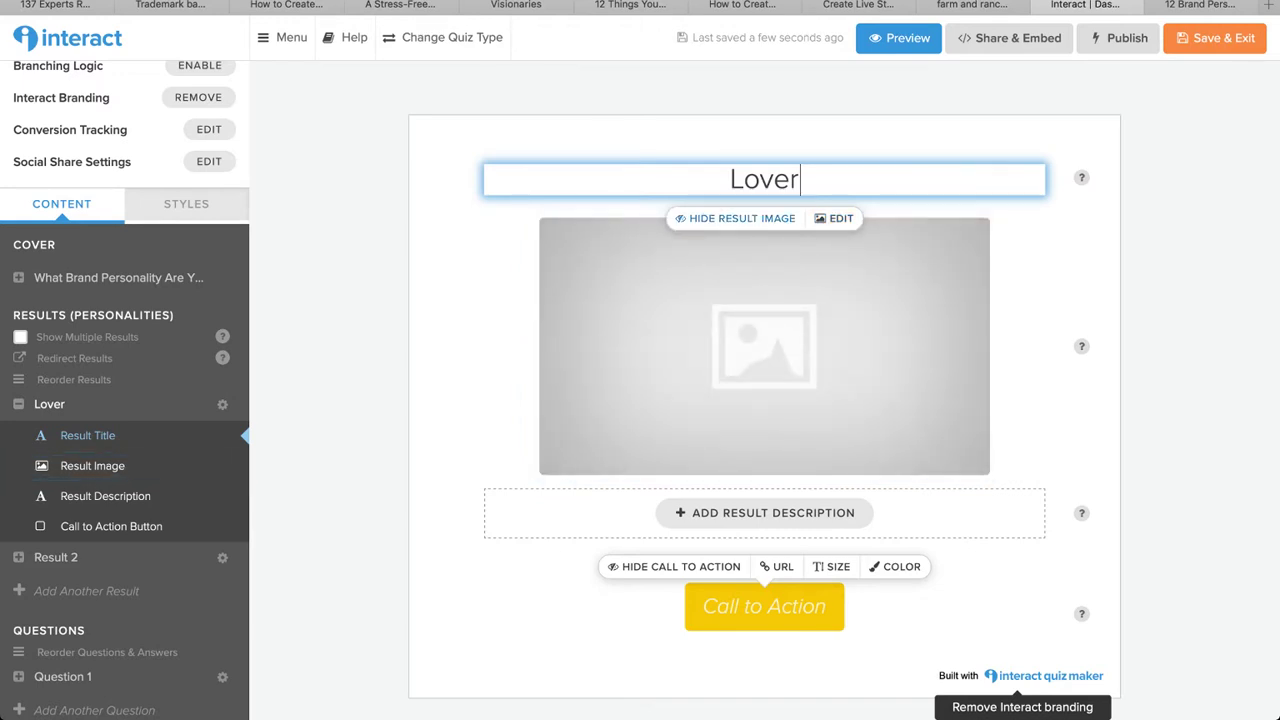
Step: Open Unsplash in a new browser tab and search for "lover" photos
{"action": "key", "text": "super+t"}
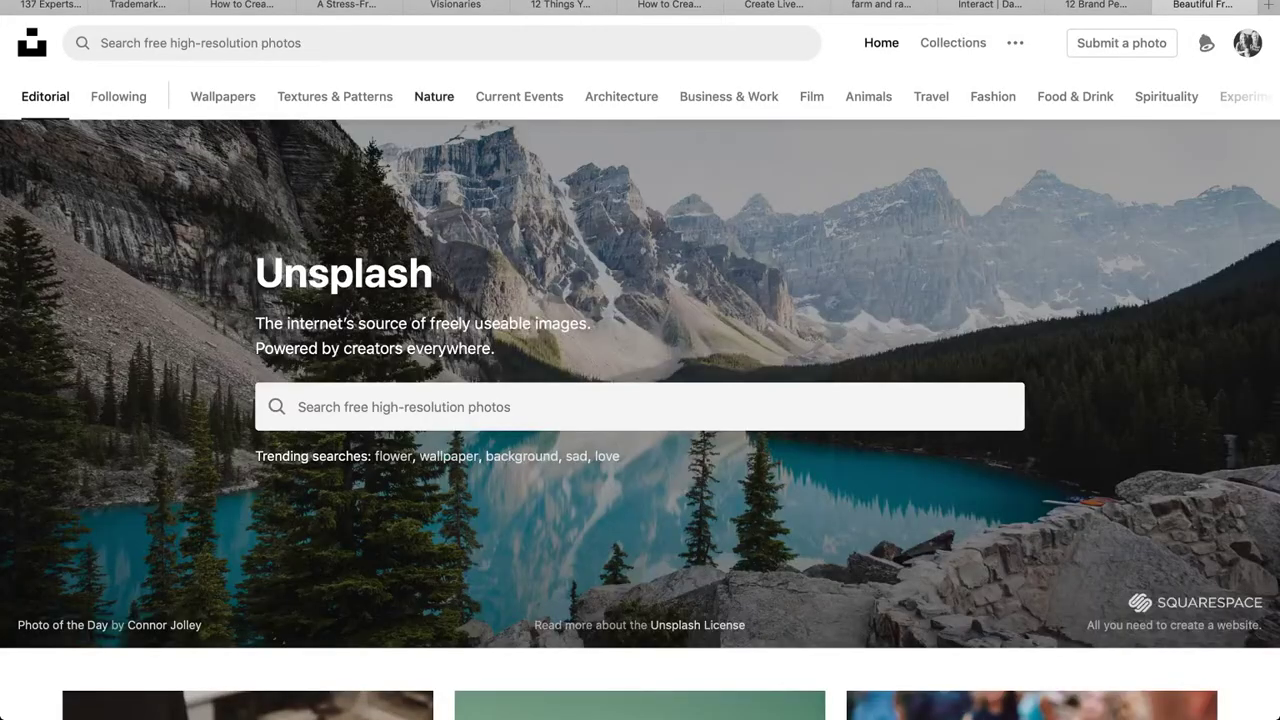
{"action": "left_click", "coordinate": [298, 407]}
{"action": "type", "text": "lover"}
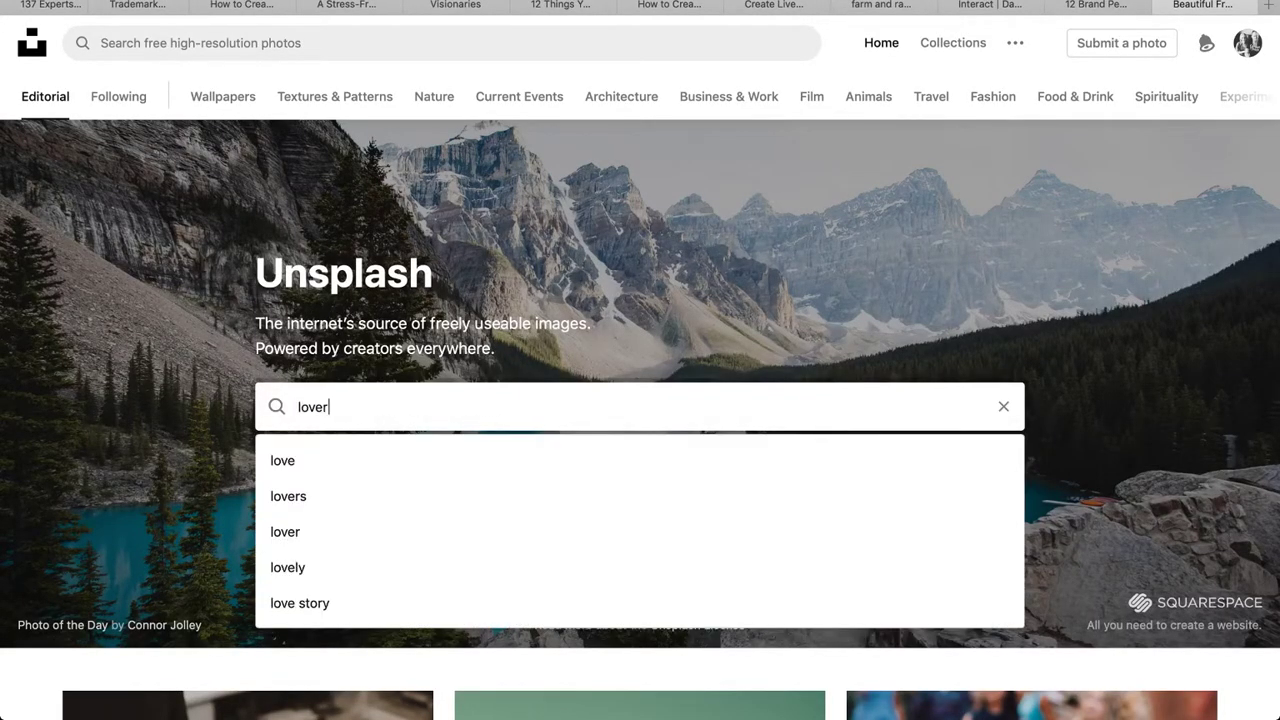
{"action": "key", "text": "Return"}
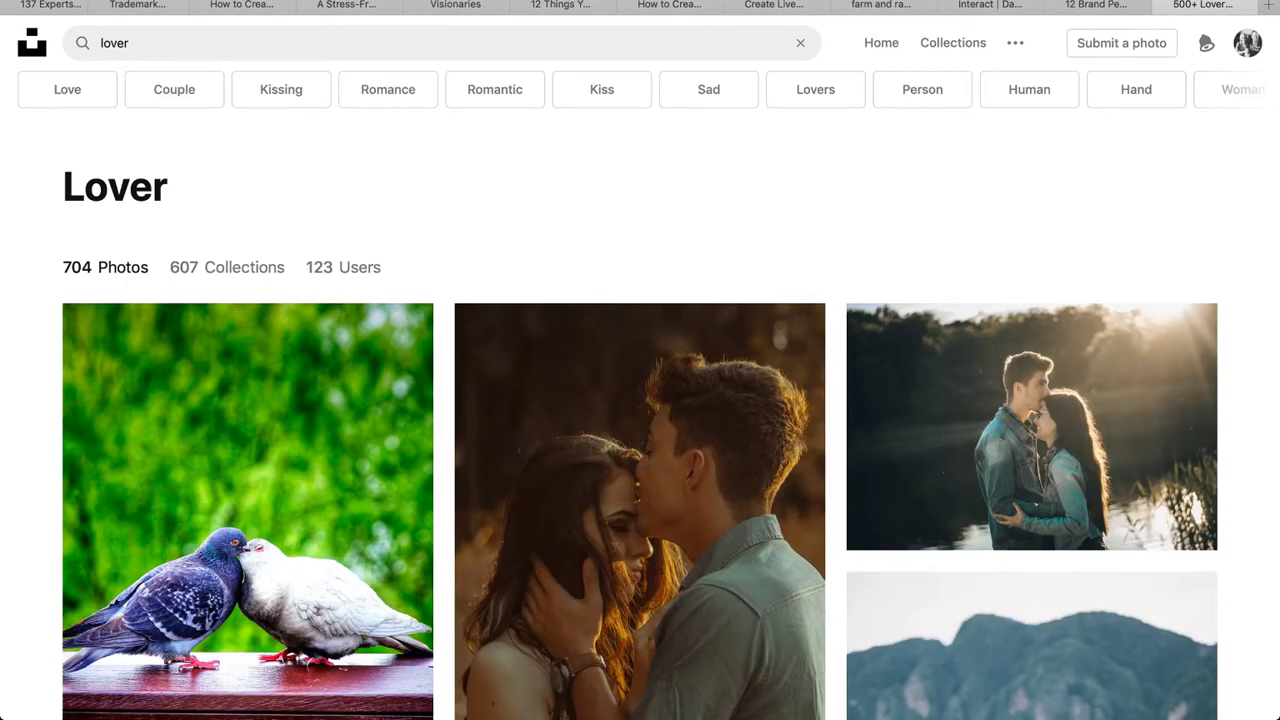
Step: Browse the "lover" photos and download the one showing a barefoot couple's legs on grey boards
{"action": "scroll", "coordinate": [640, 400], "scroll_direction": "down", "scroll_amount": 5}
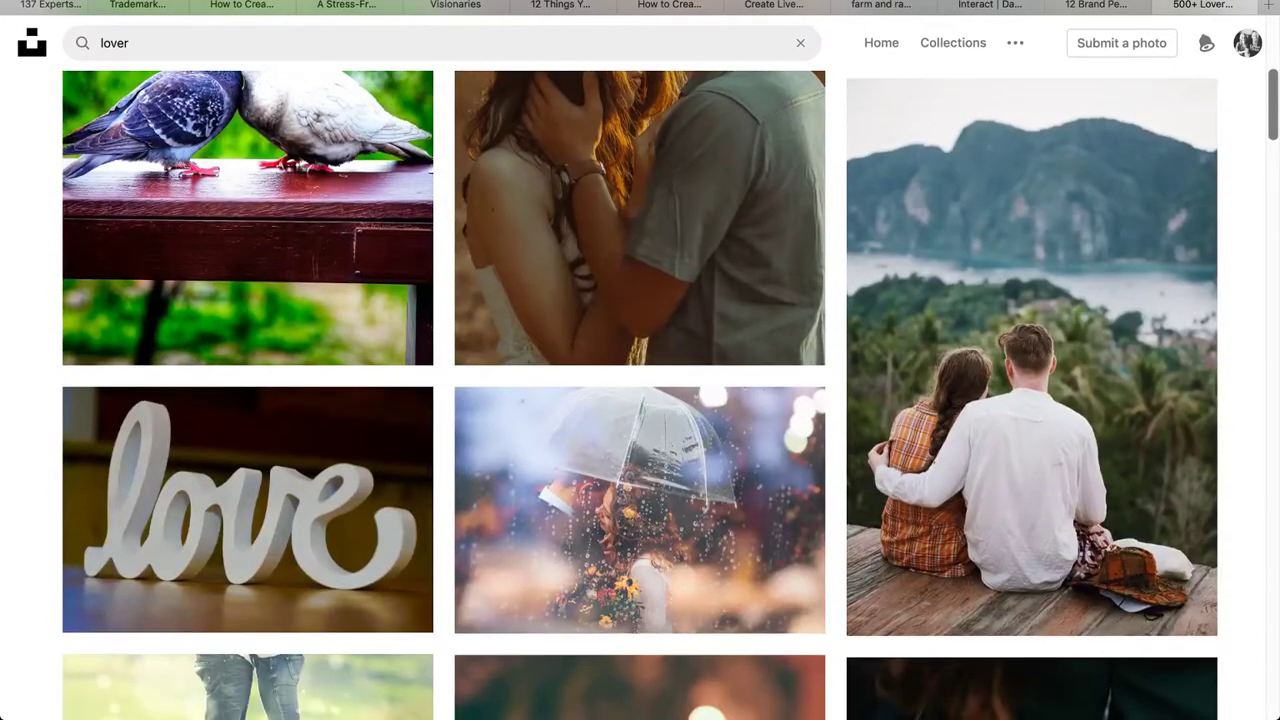
{"action": "scroll", "coordinate": [640, 400], "scroll_direction": "down", "scroll_amount": 5}
{"action": "scroll", "coordinate": [640, 400], "scroll_direction": "down", "scroll_amount": 6}
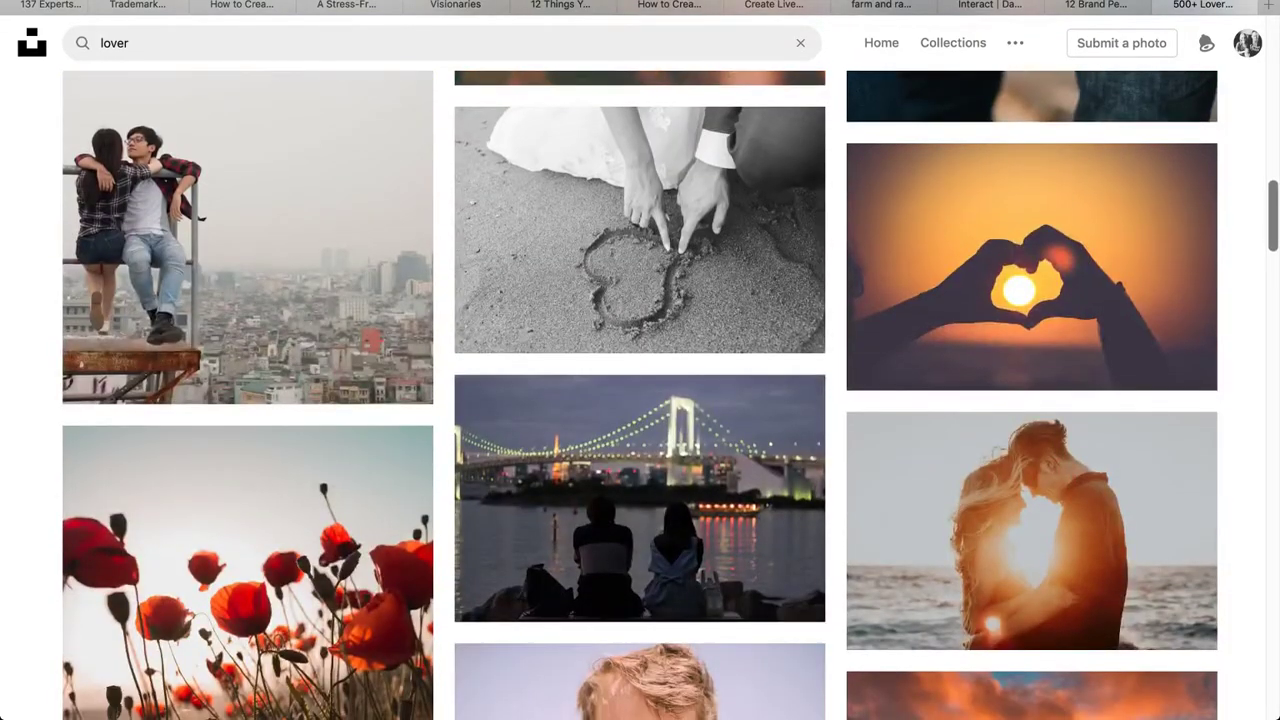
{"action": "scroll", "coordinate": [640, 400], "scroll_direction": "down", "scroll_amount": 7}
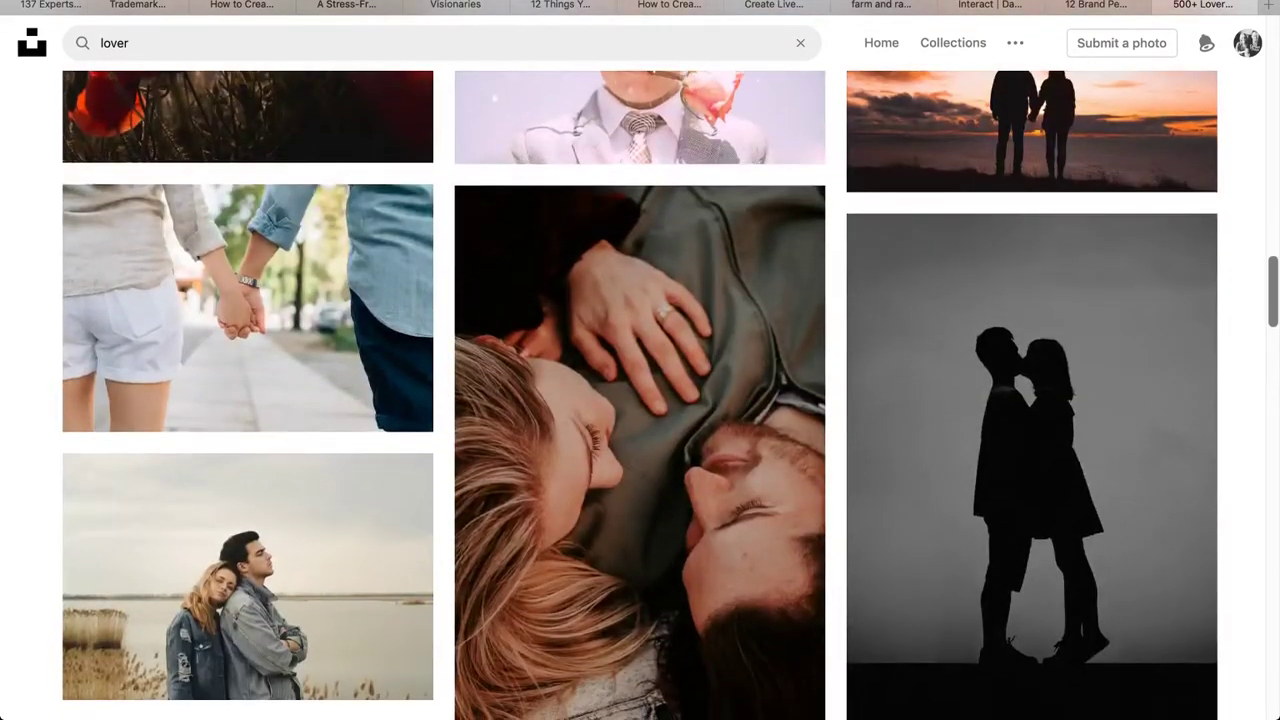
{"action": "scroll", "coordinate": [640, 400], "scroll_direction": "down", "scroll_amount": 8}
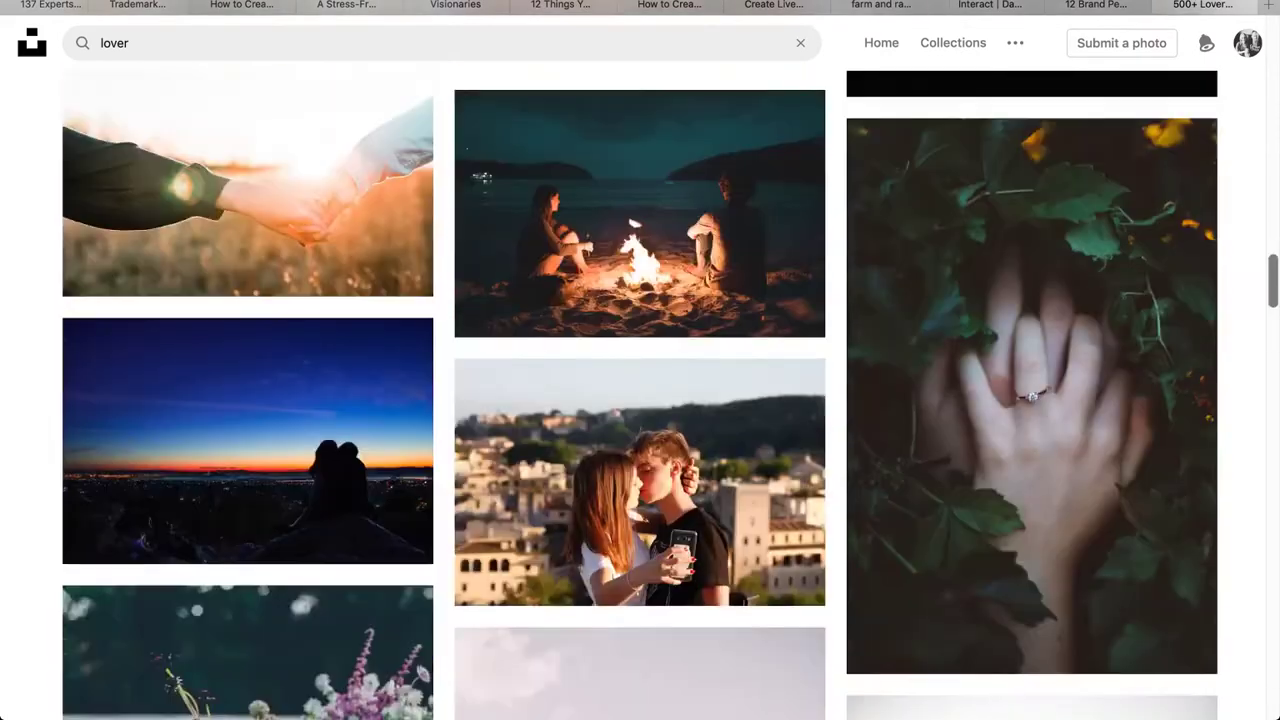
{"action": "scroll", "coordinate": [640, 400], "scroll_direction": "down", "scroll_amount": 5}
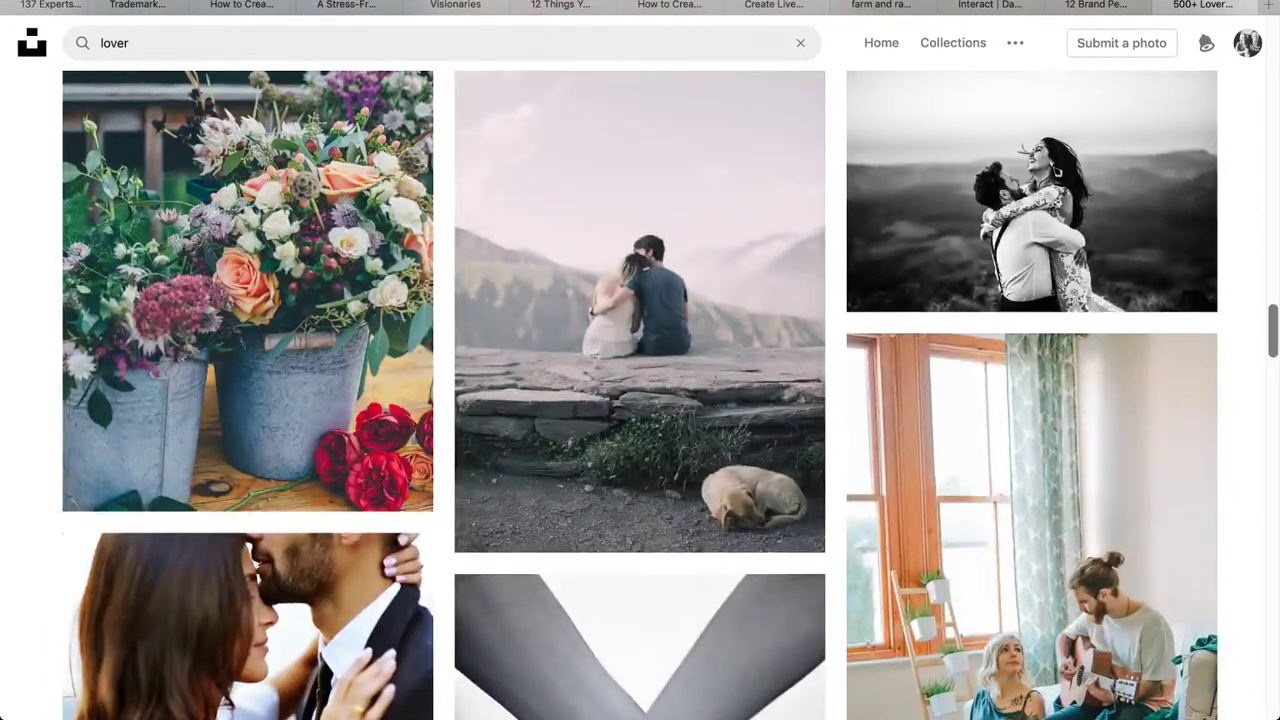
{"action": "scroll", "coordinate": [640, 400], "scroll_direction": "down", "scroll_amount": 6}
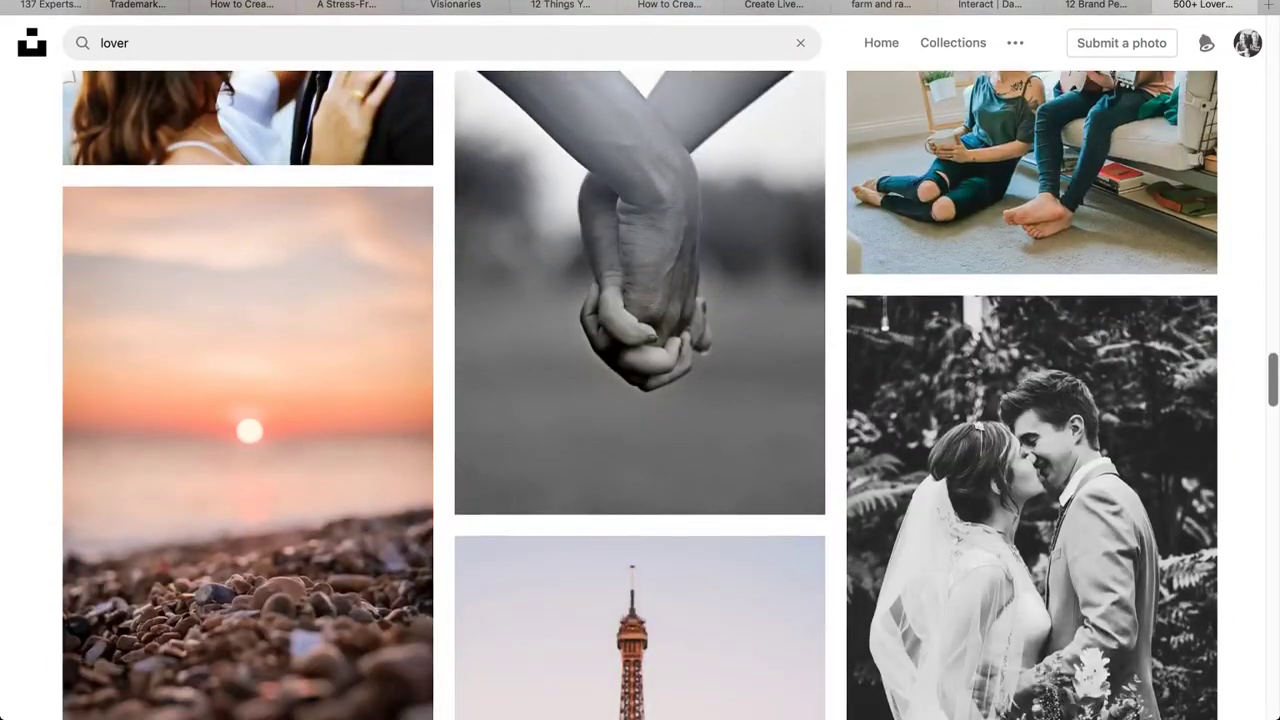
{"action": "scroll", "coordinate": [640, 400], "scroll_direction": "down", "scroll_amount": 13}
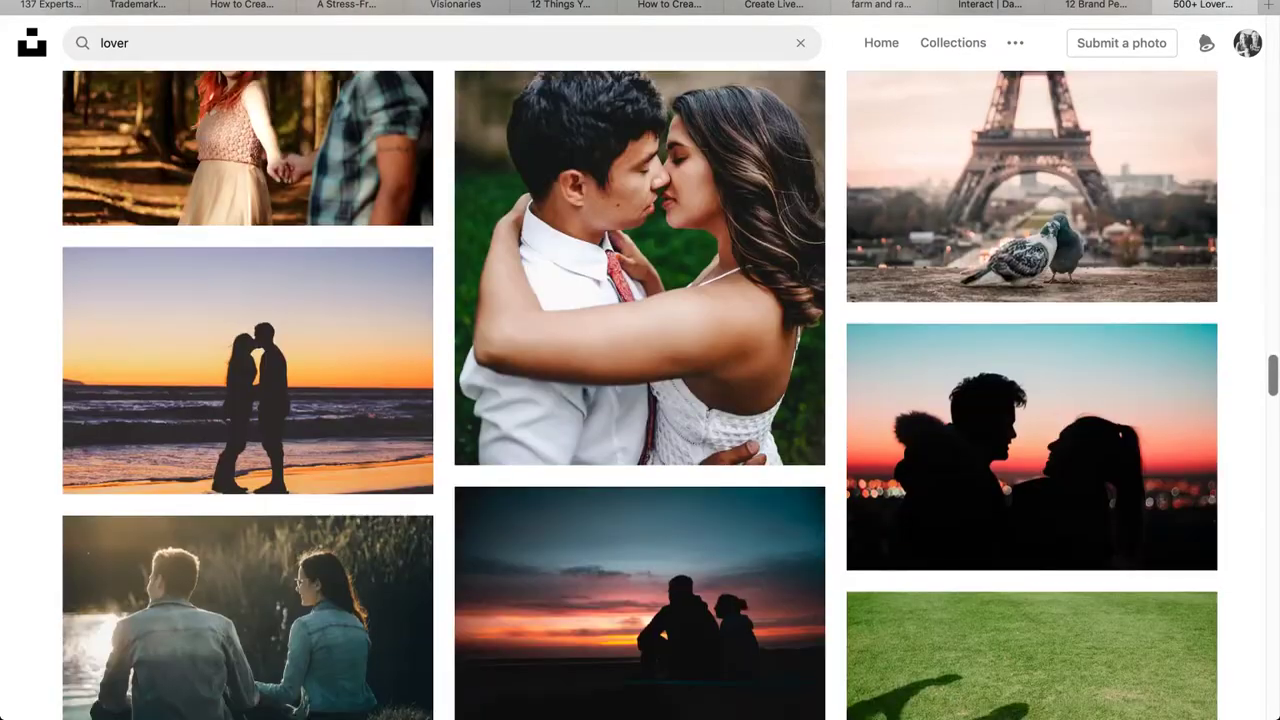
{"action": "scroll", "coordinate": [640, 400], "scroll_direction": "down", "scroll_amount": 12}
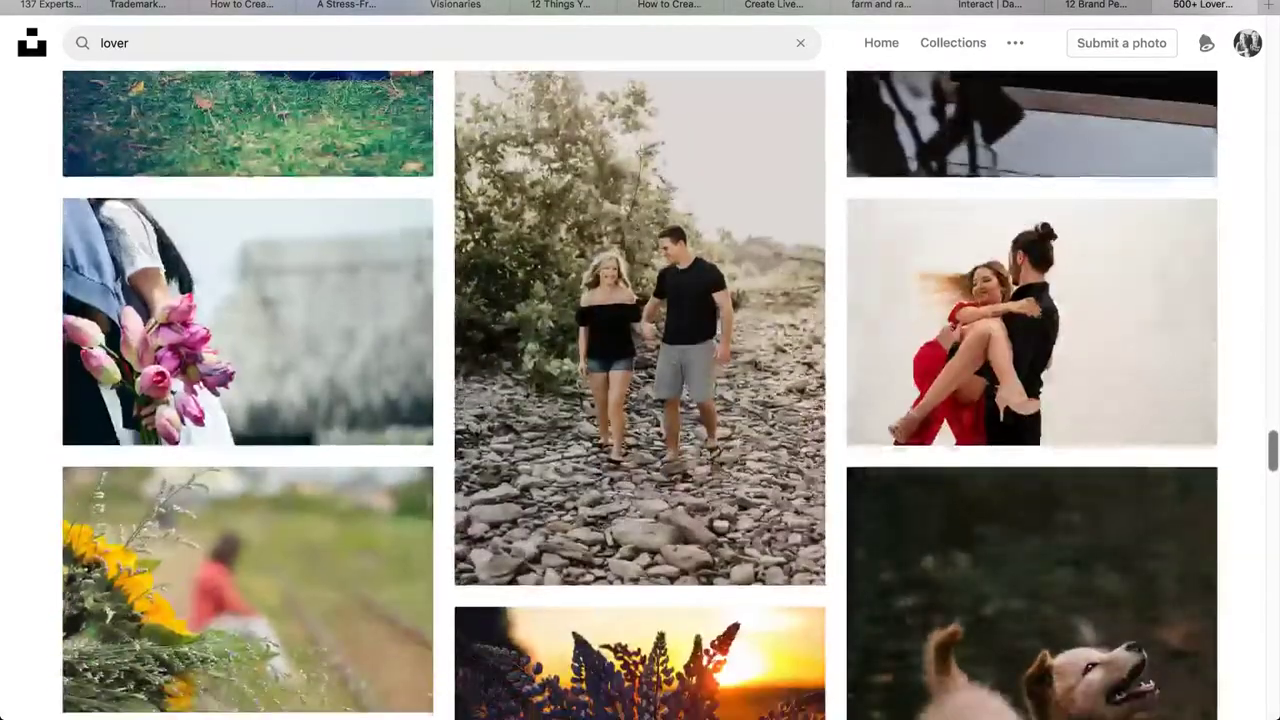
{"action": "scroll", "coordinate": [640, 400], "scroll_direction": "down", "scroll_amount": 13}
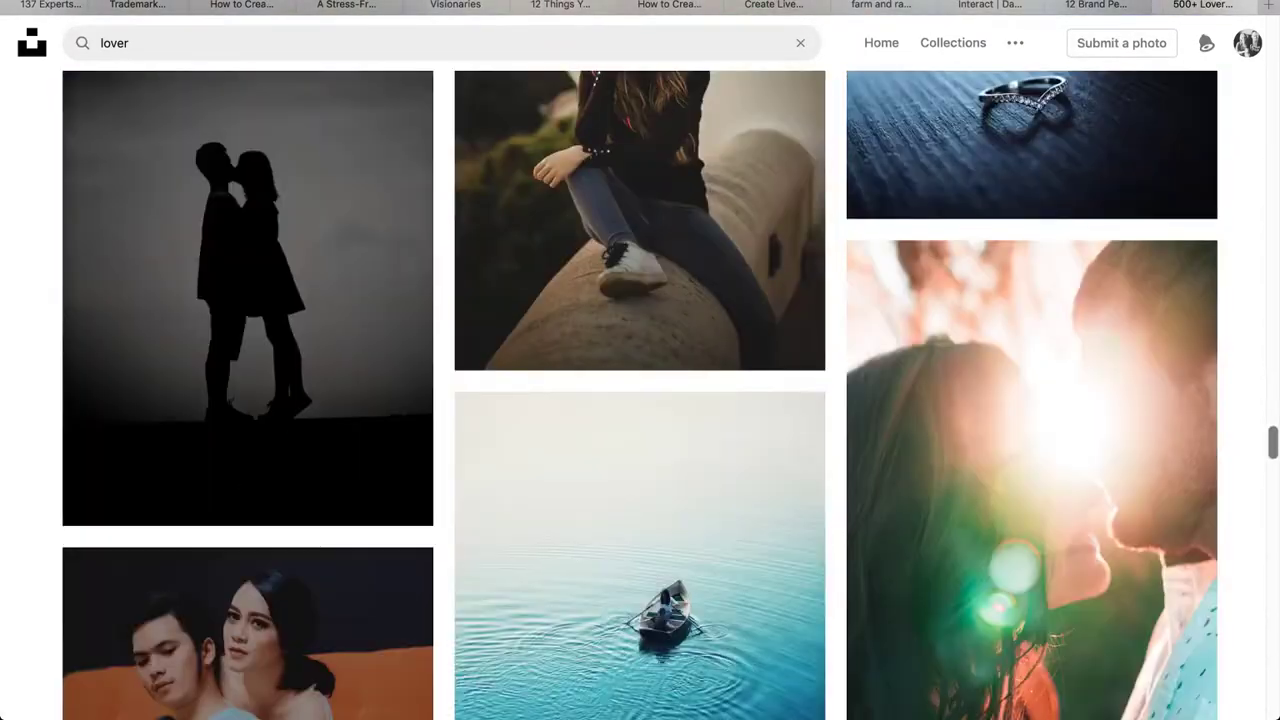
{"action": "scroll", "coordinate": [640, 400], "scroll_direction": "down", "scroll_amount": 1}
{"action": "scroll", "coordinate": [640, 400], "scroll_direction": "up", "scroll_amount": 5}
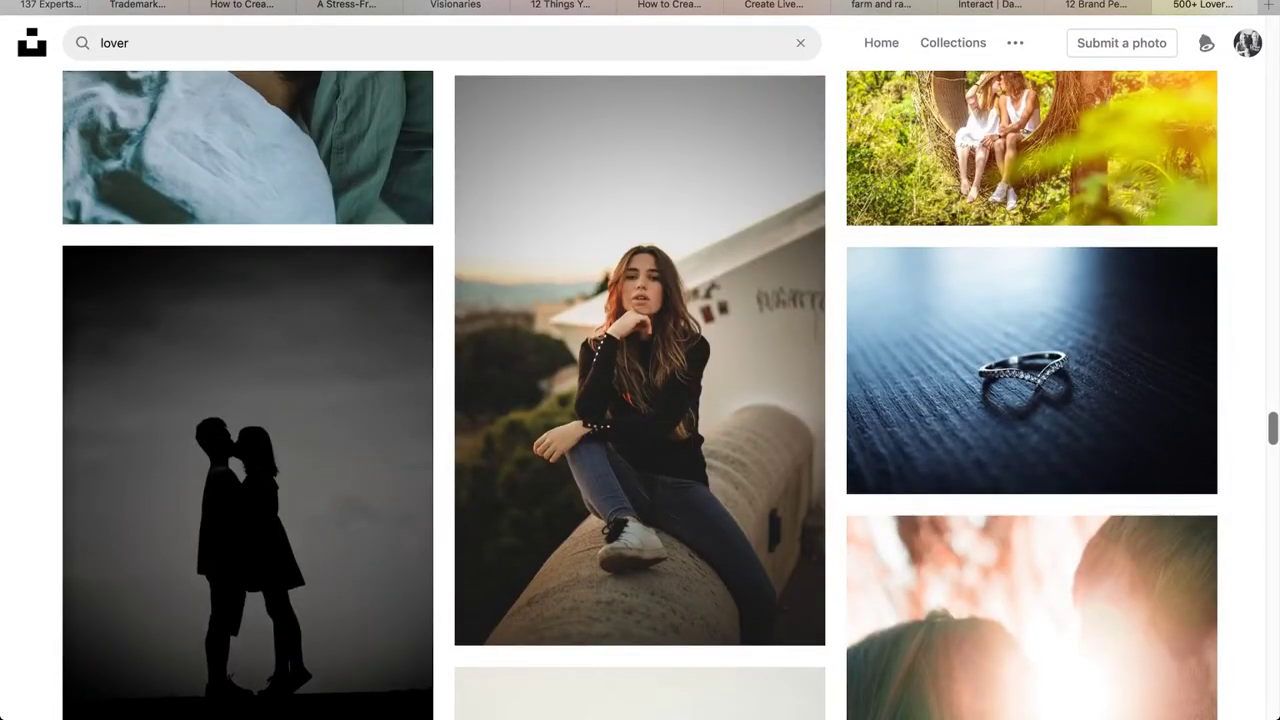
{"action": "scroll", "coordinate": [640, 400], "scroll_direction": "down", "scroll_amount": 11}
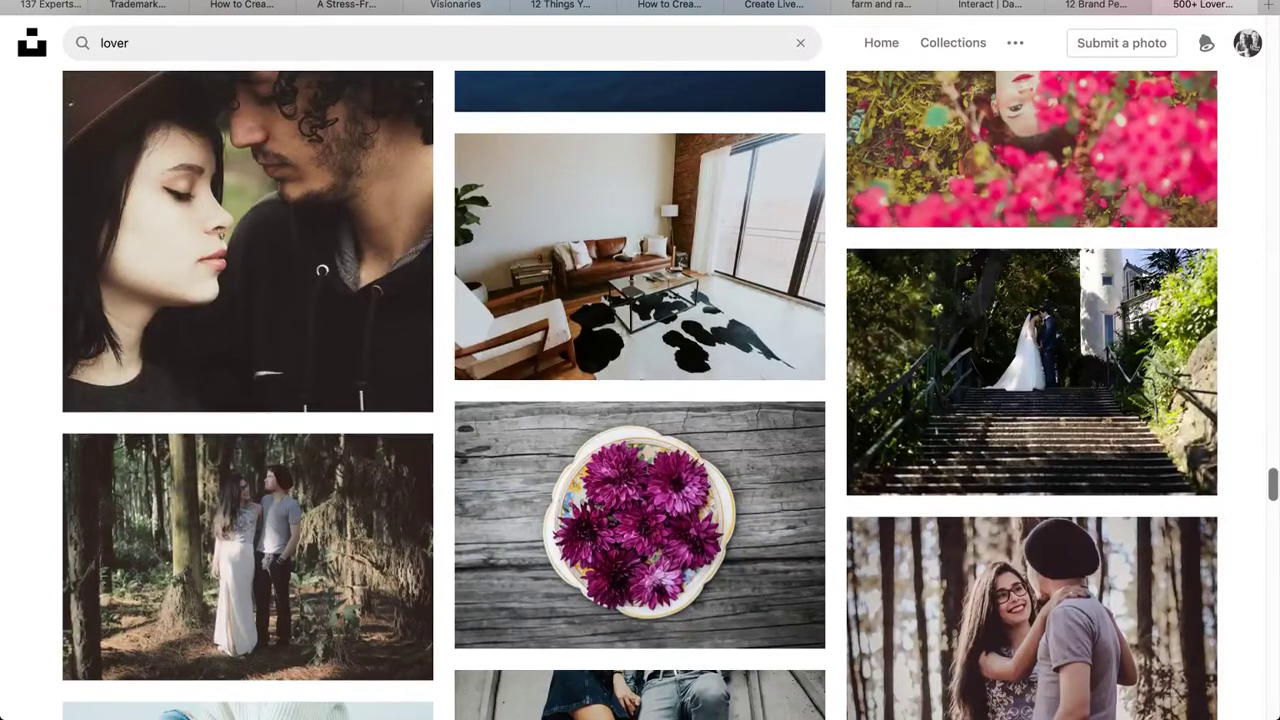
{"action": "scroll", "coordinate": [471, 416], "scroll_direction": "down", "scroll_amount": 5}
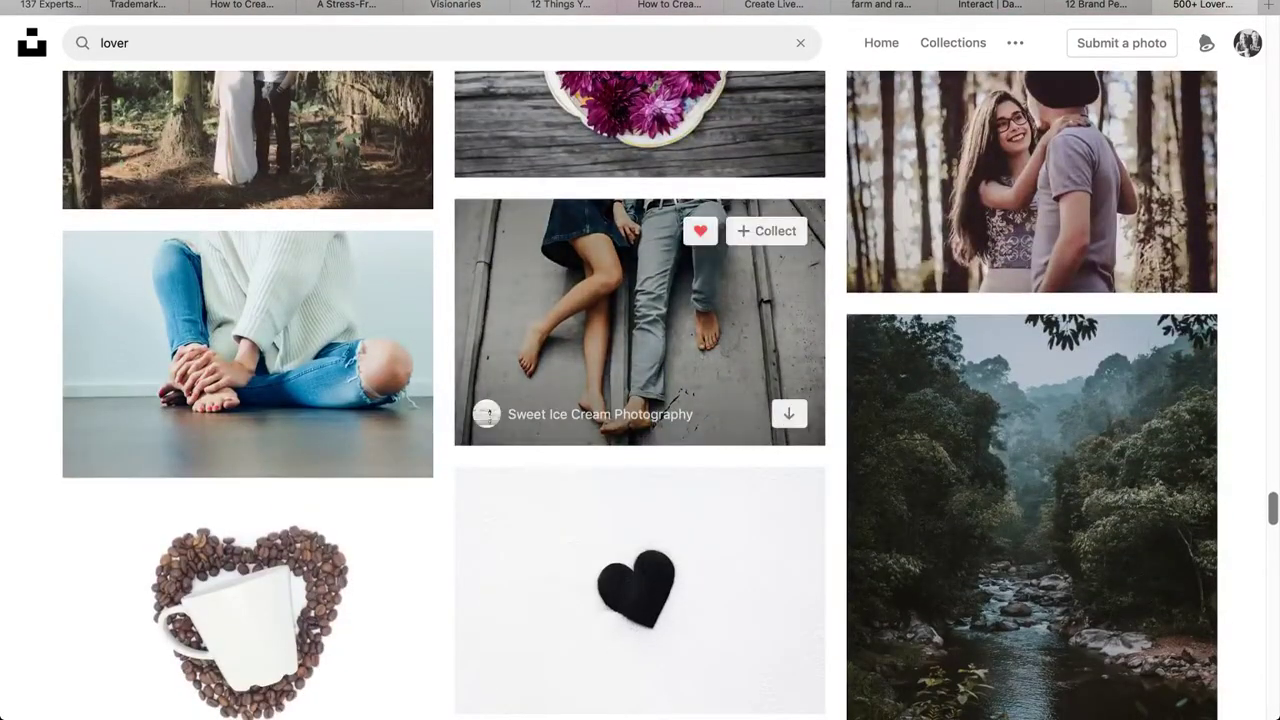
{"action": "left_click", "coordinate": [789, 413]}
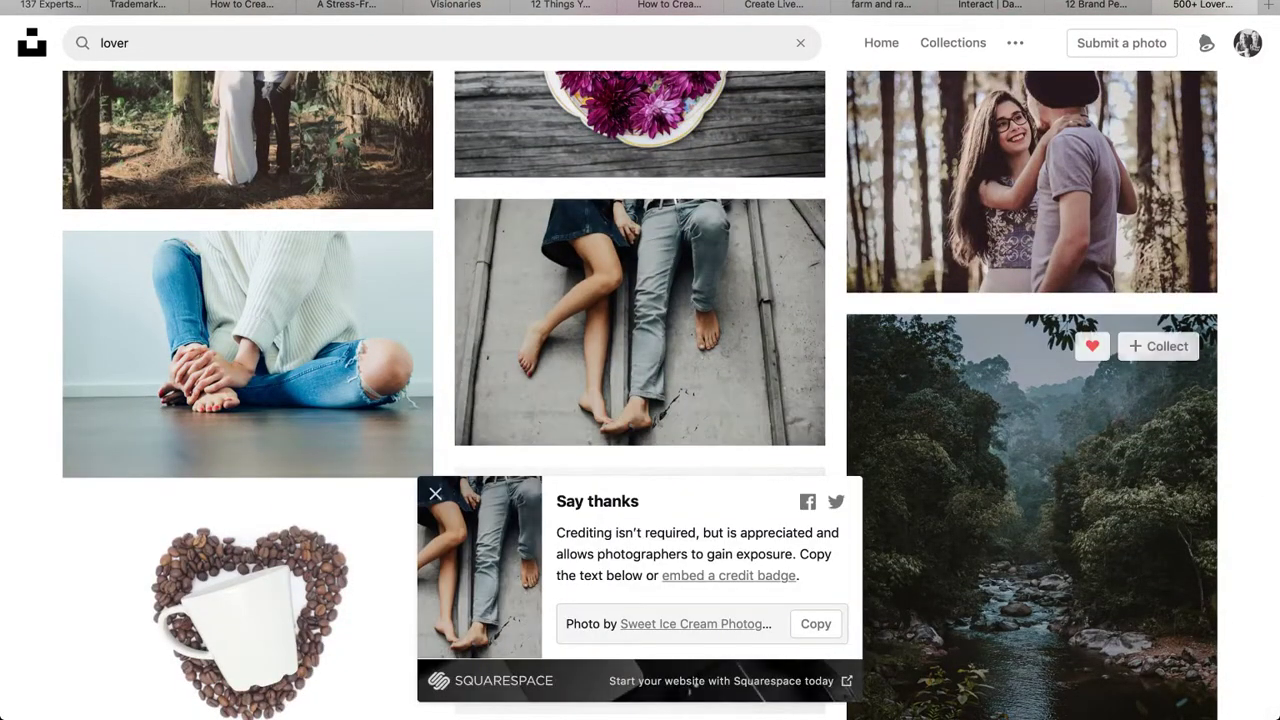
Step: Switch back to the Interact quiz and try to upload the downloaded couple photo as the "Lover" result image
{"action": "left_click", "coordinate": [990, 5]}
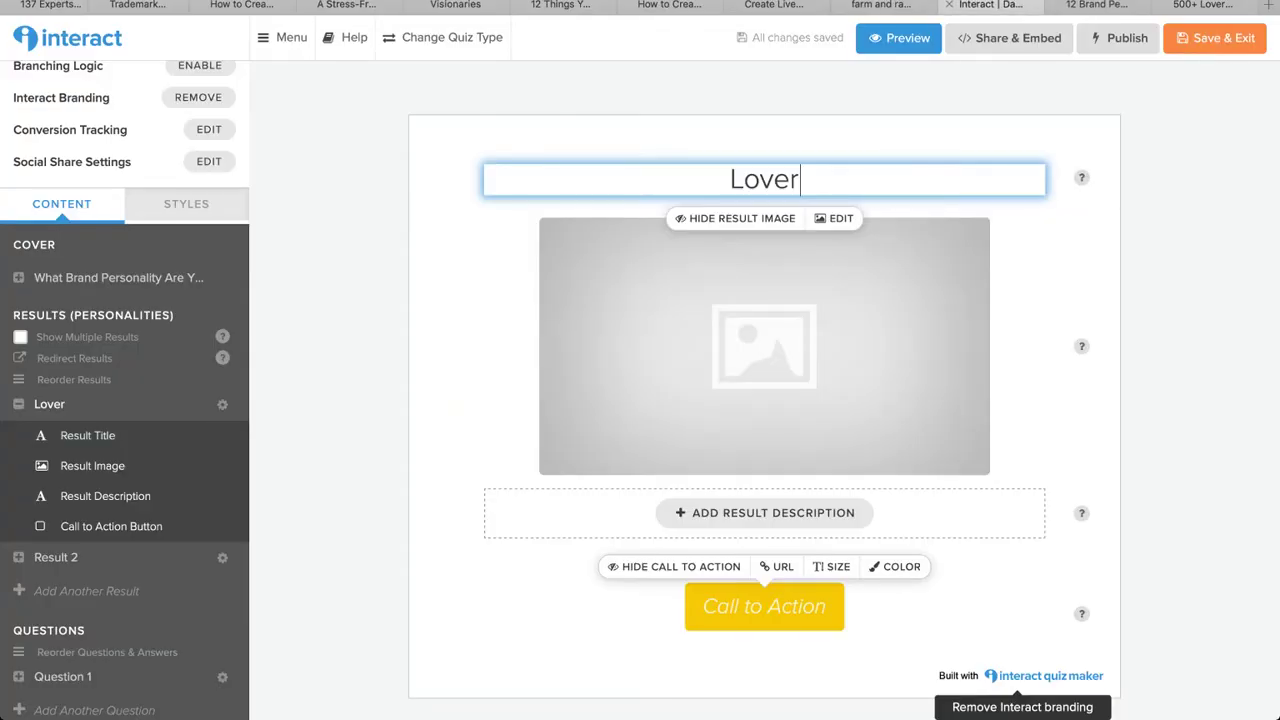
{"action": "left_click", "coordinate": [834, 218]}
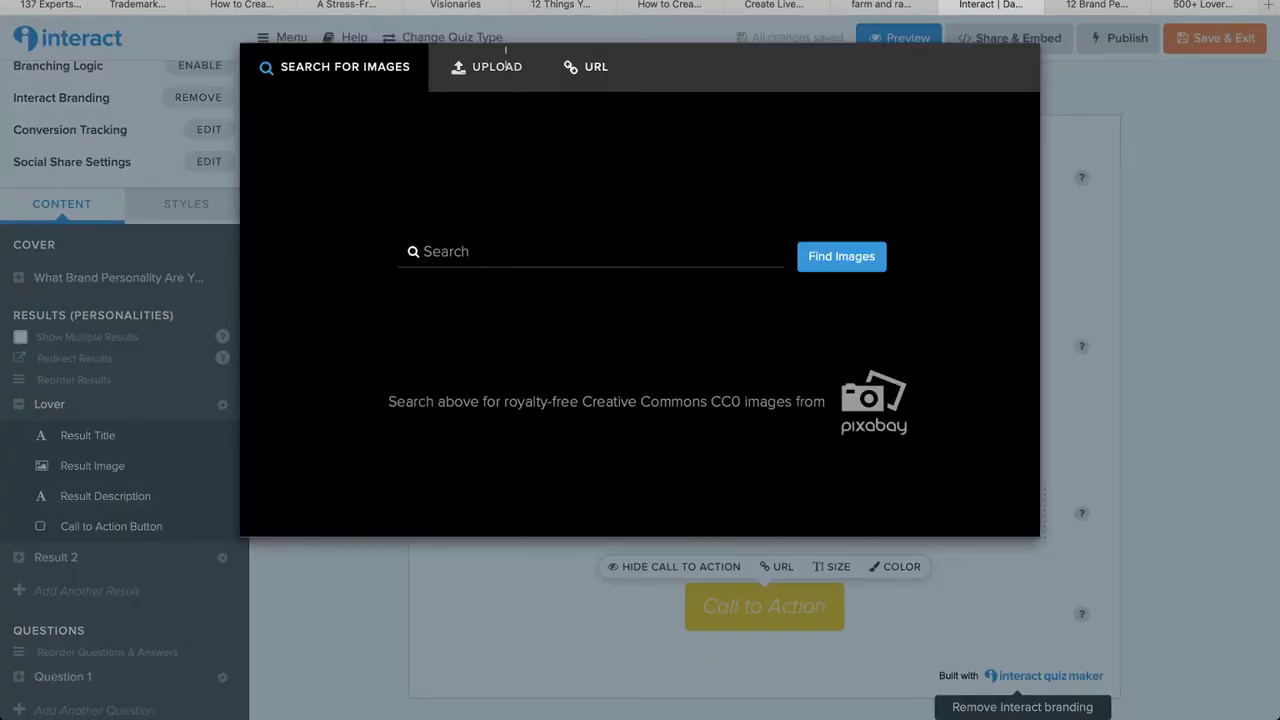
{"action": "left_click", "coordinate": [497, 66]}
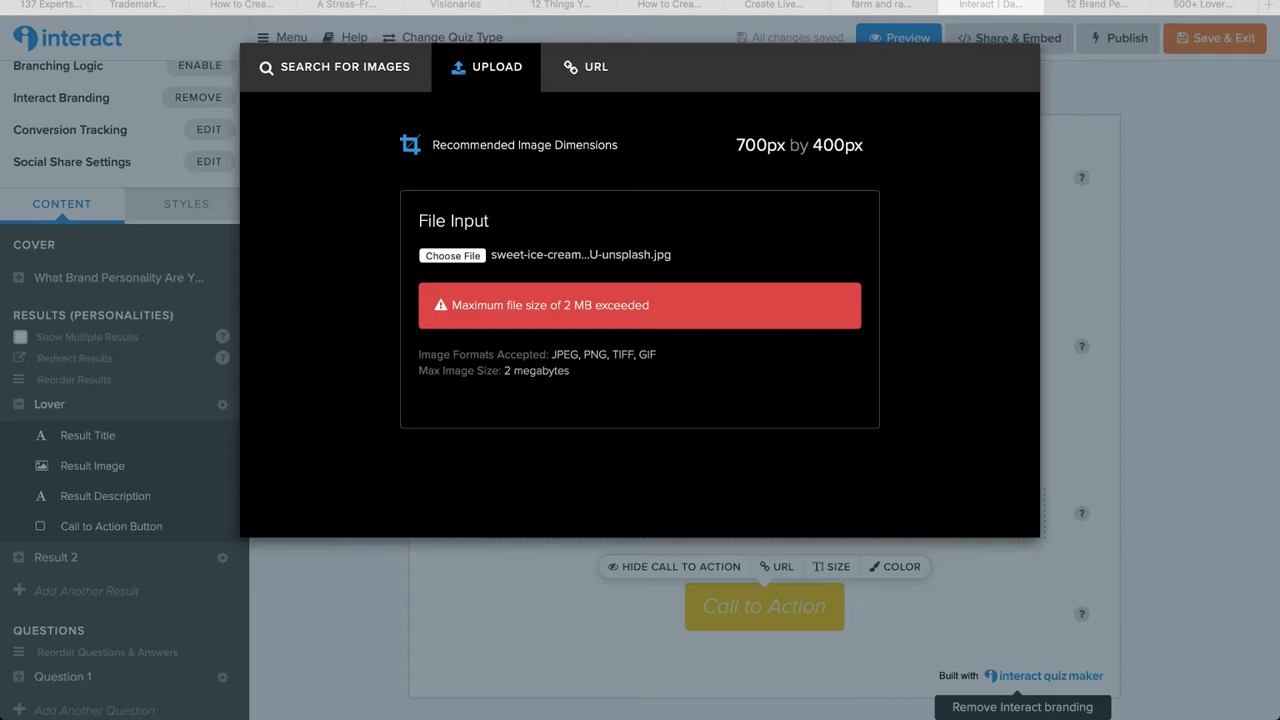
{"action": "key", "text": "Escape"}
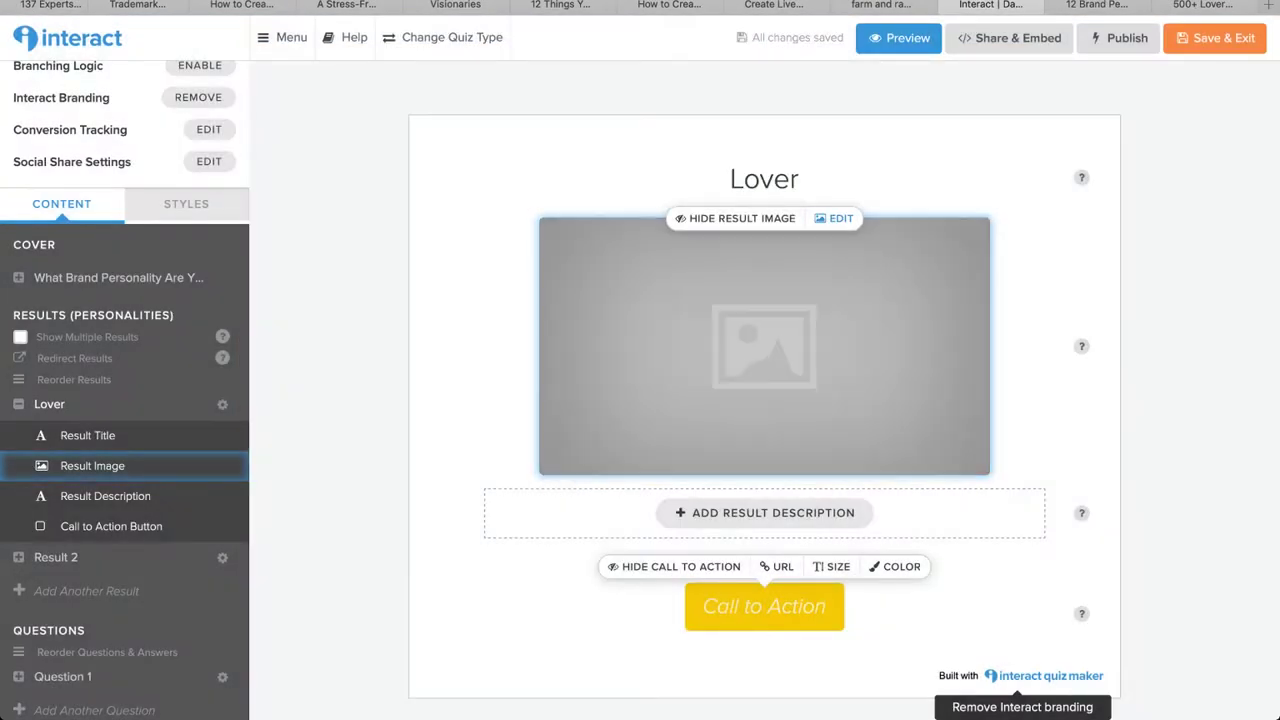
Step: Upload the downloaded couple photo as the "Lover" result image, shift the crop area up on the photo, and save it
{"action": "left_click", "coordinate": [834, 218]}
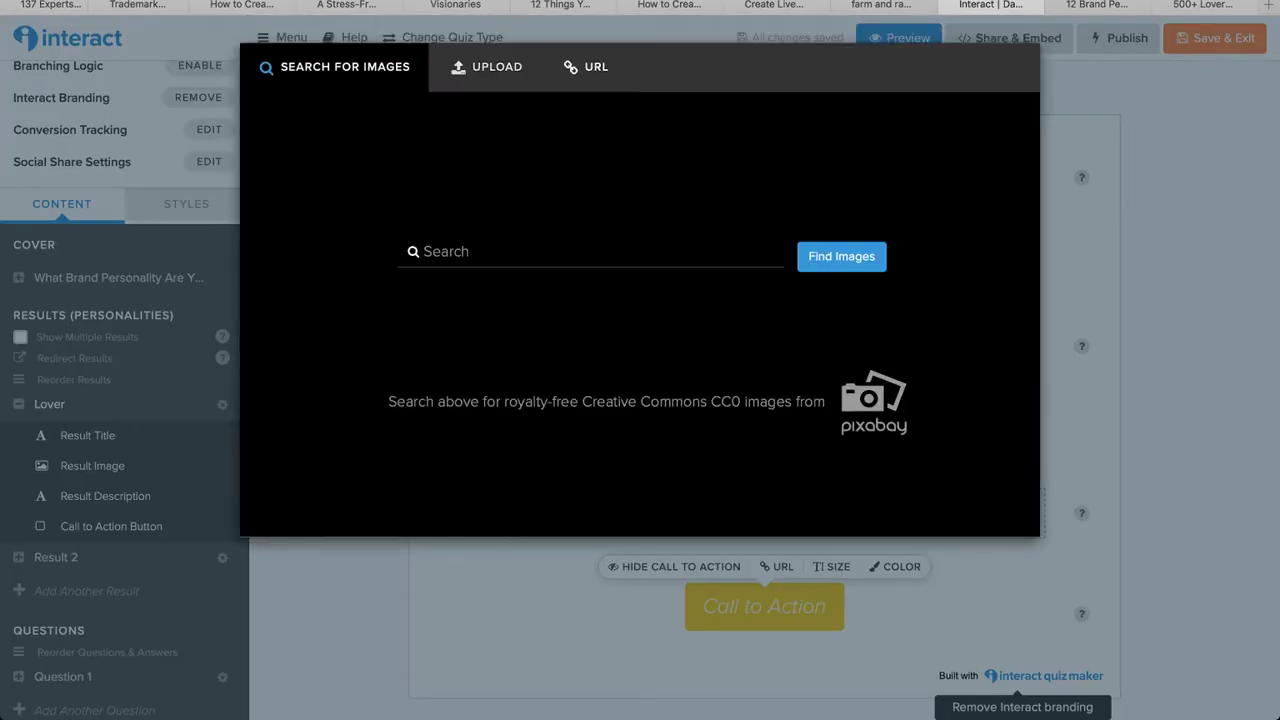
{"action": "left_click", "coordinate": [486, 67]}
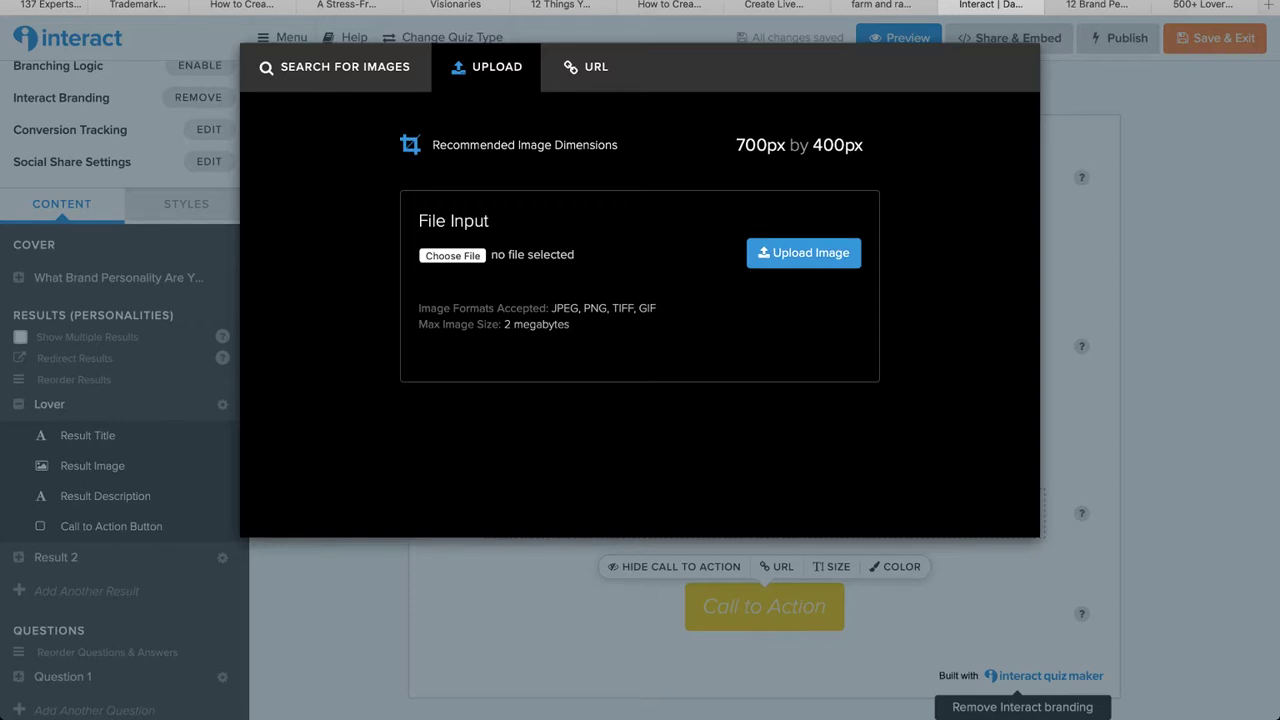
{"action": "key", "text": "Return"}
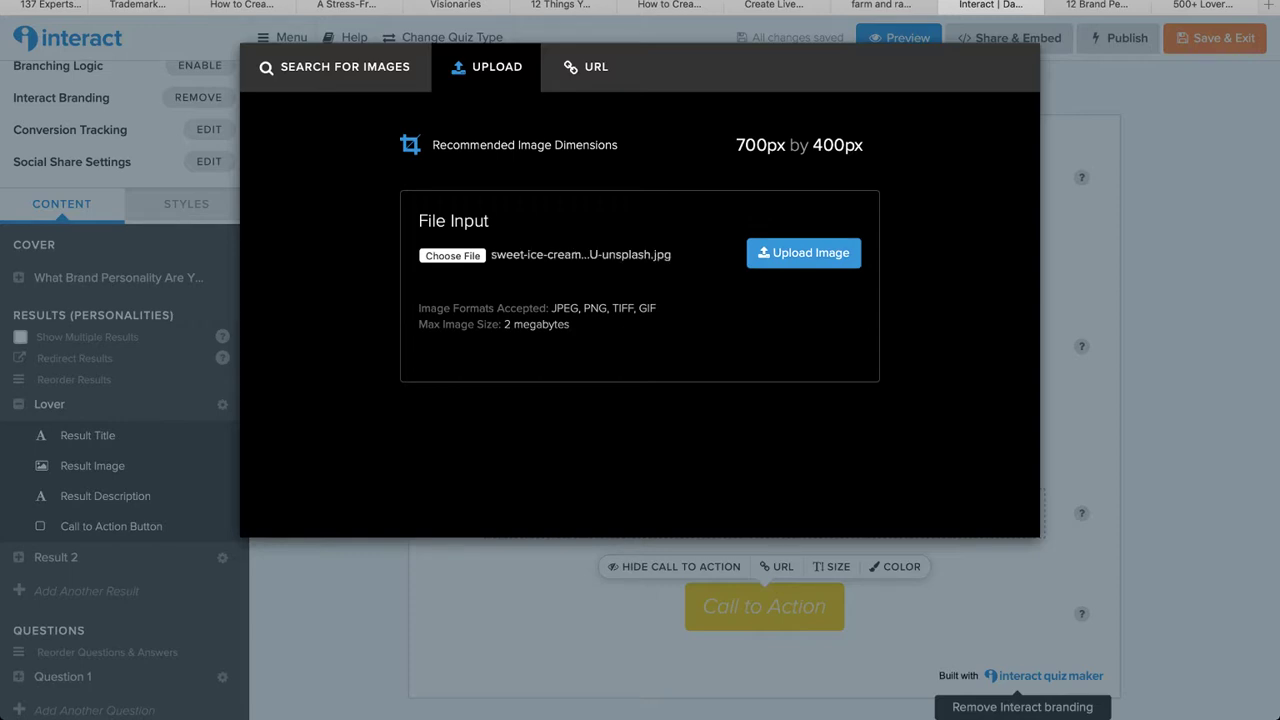
{"action": "left_click", "coordinate": [803, 253]}
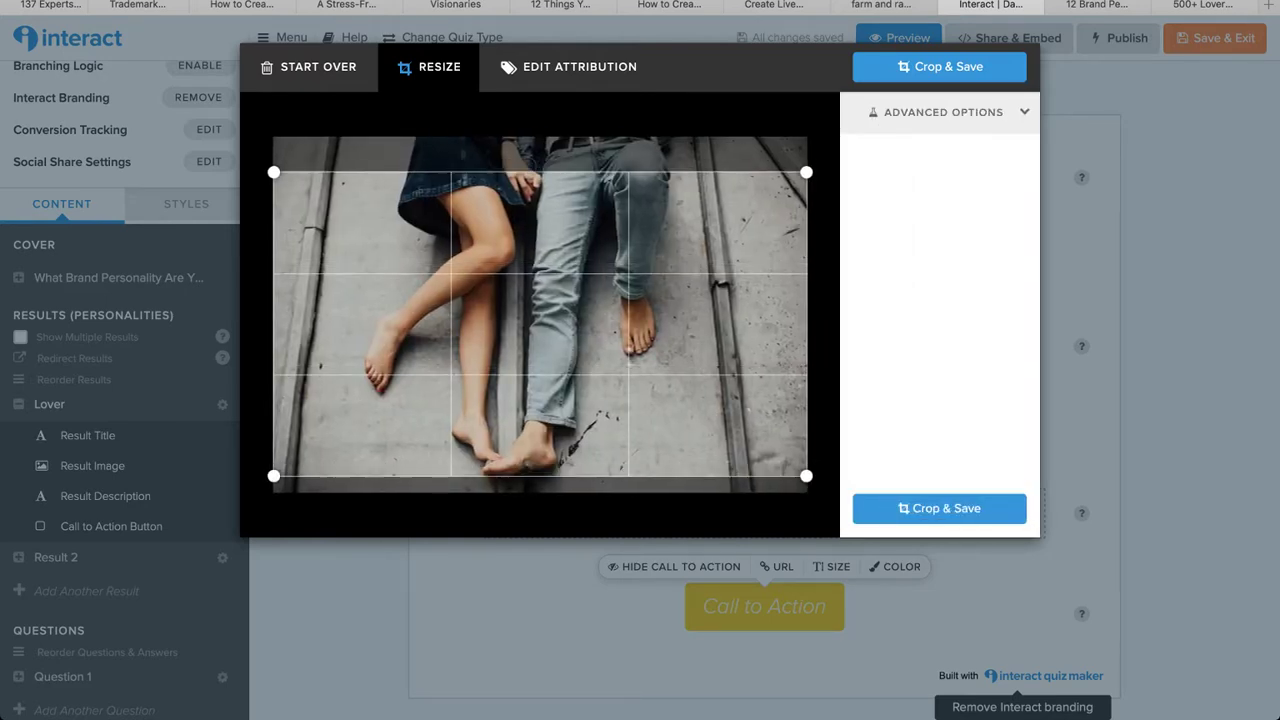
{"action": "left_click_drag", "start_coordinate": [540, 325], "coordinate": [540, 292]}
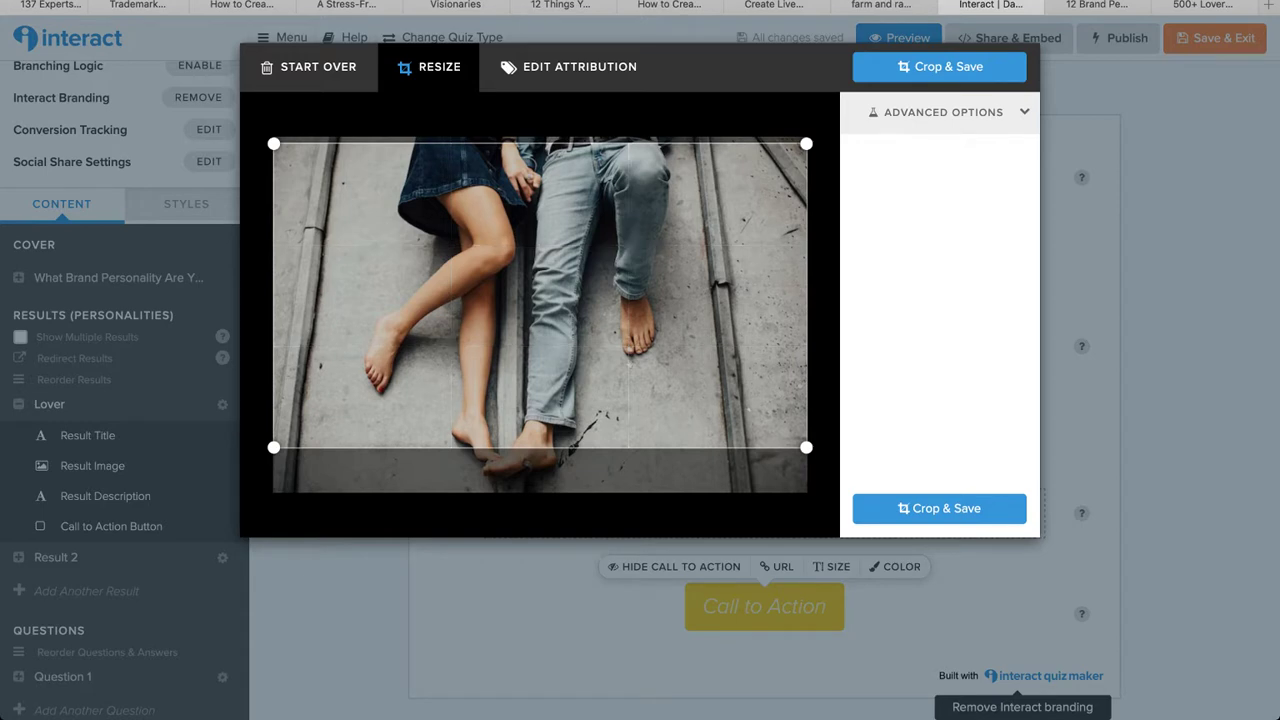
{"action": "left_click", "coordinate": [939, 508]}
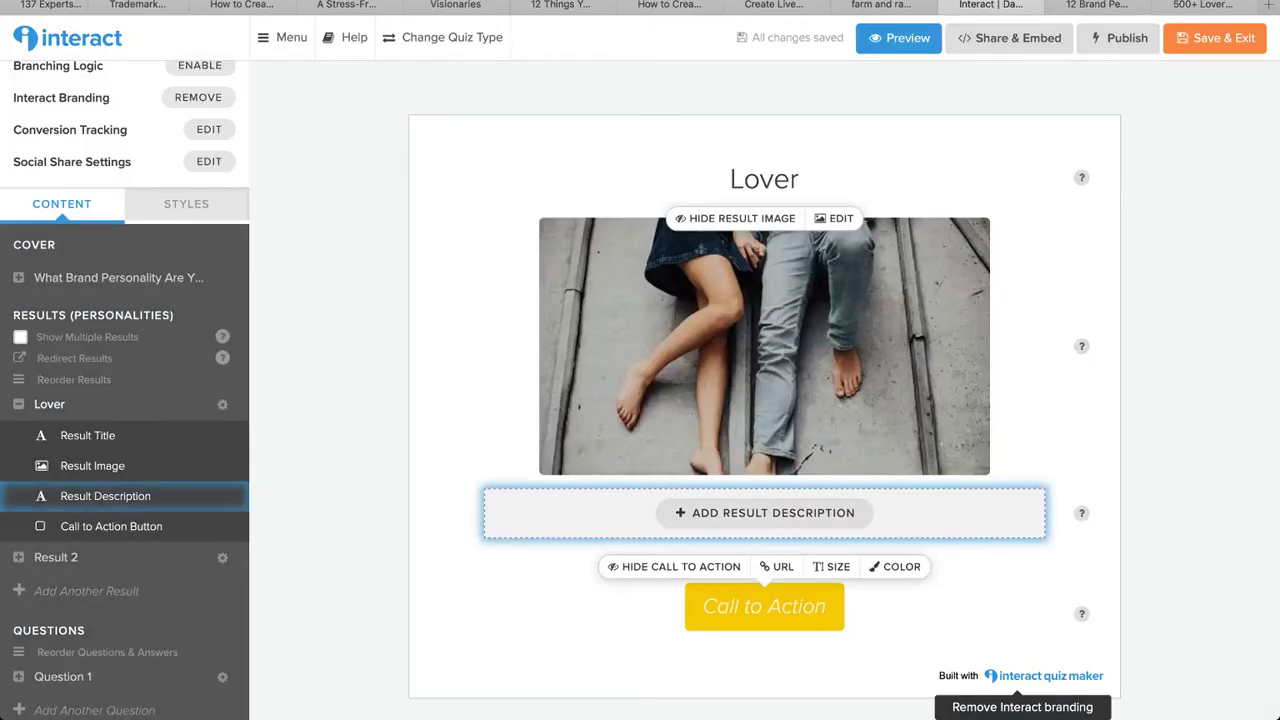
Step: Add and save the "Lover" result description "Sensual. Attractive. Intimate."
{"action": "left_click", "coordinate": [764, 513]}
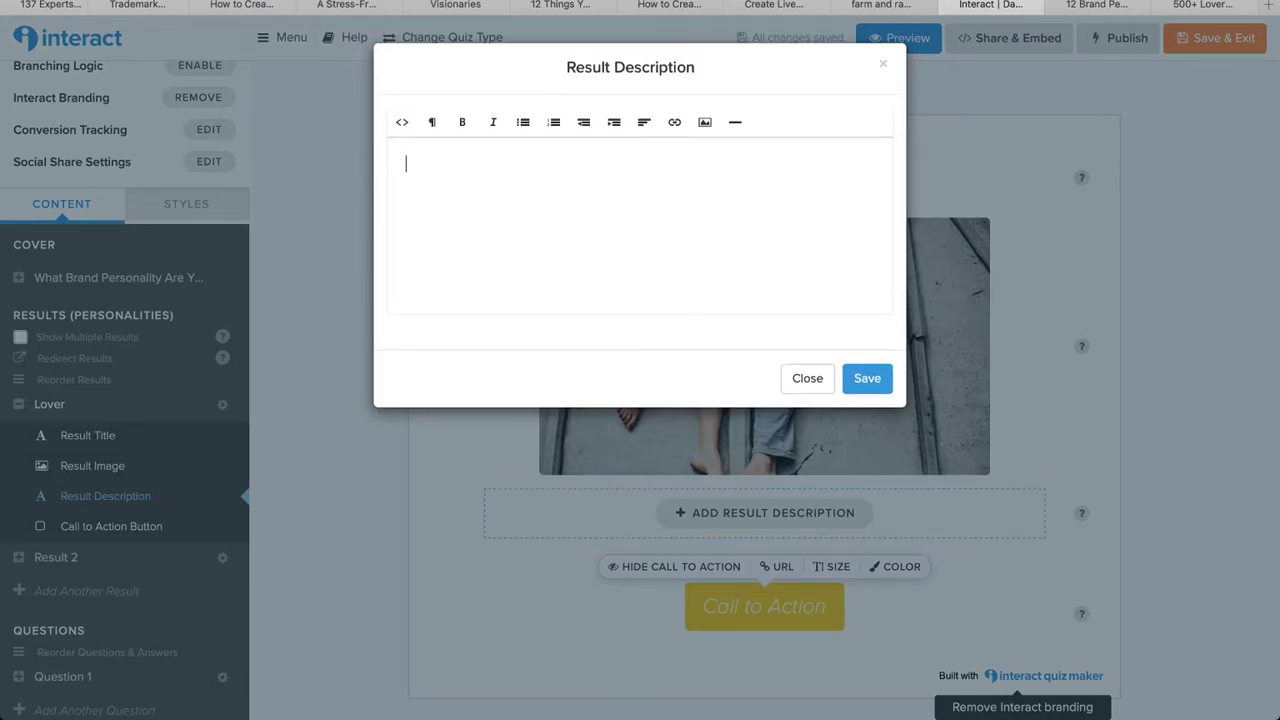
{"action": "type", "text": "/se"}
{"action": "key", "text": "BackSpace"}
{"action": "key", "text": "BackSpace"}
{"action": "key", "text": "BackSpace"}
{"action": "type", "text": "Sensual. Attractive."}
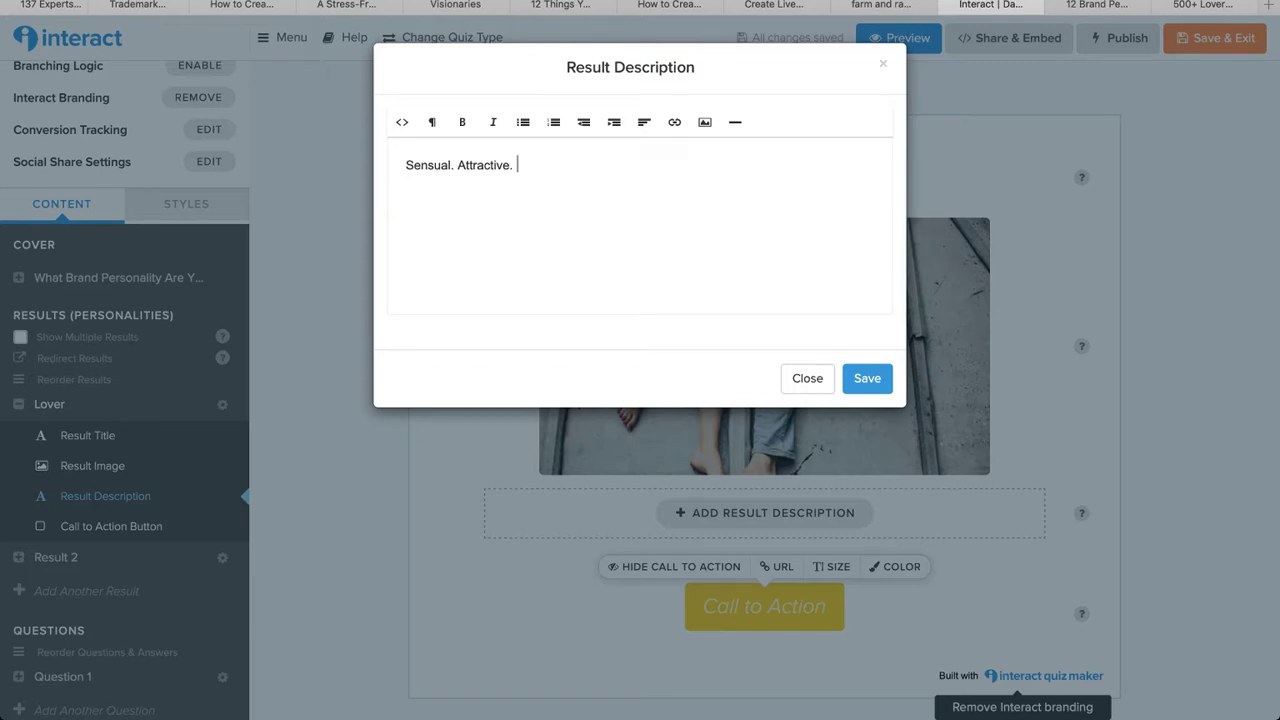
{"action": "type", "text": " Intimate."}
{"action": "left_click", "coordinate": [867, 378]}
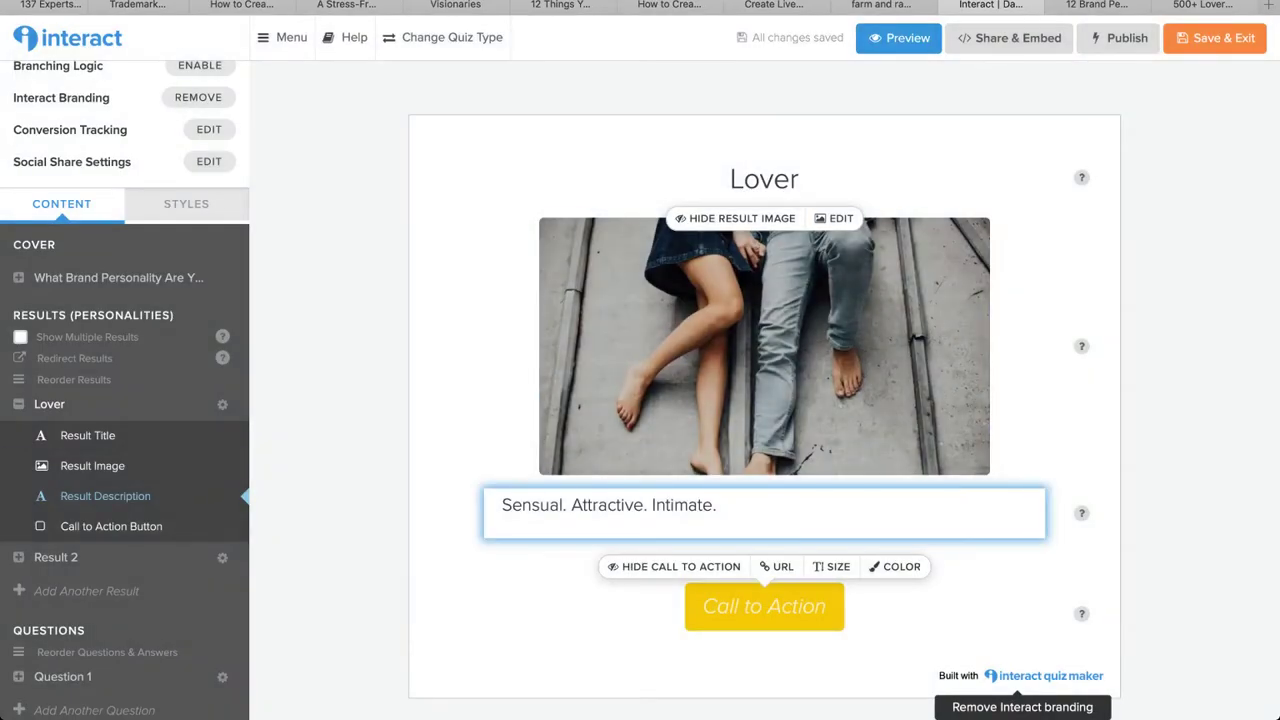
Step: Append "Find out more deets by clicking for your results." to the "Lover" result description and save it
{"action": "left_click", "coordinate": [764, 512]}
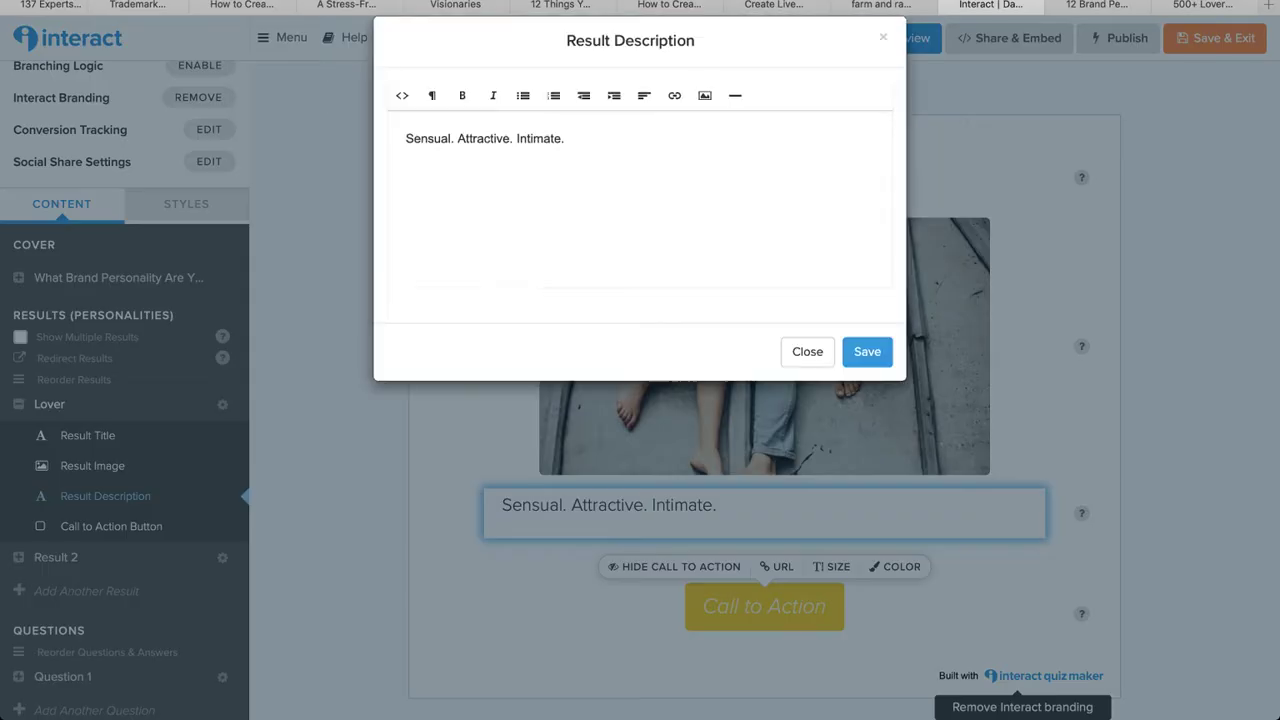
{"action": "type", "text": "Find out more deets by clicking"}
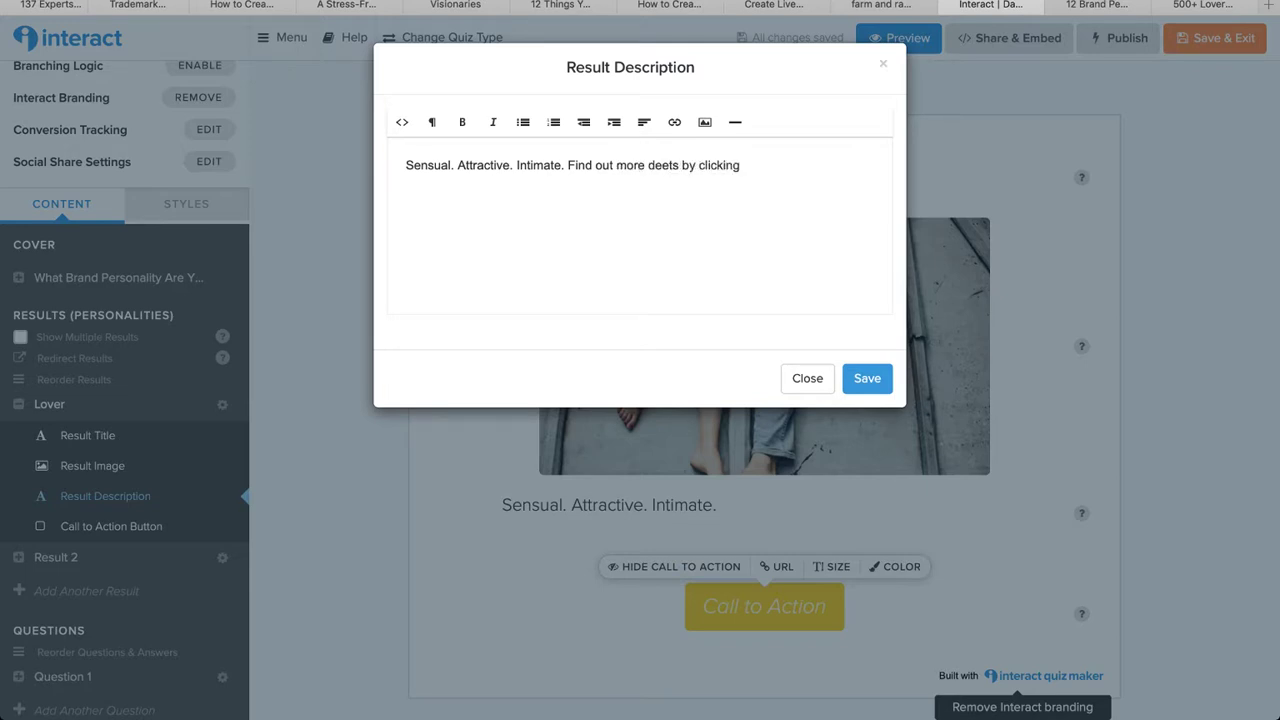
{"action": "type", "text": " for your results."}
{"action": "left_click", "coordinate": [867, 378]}
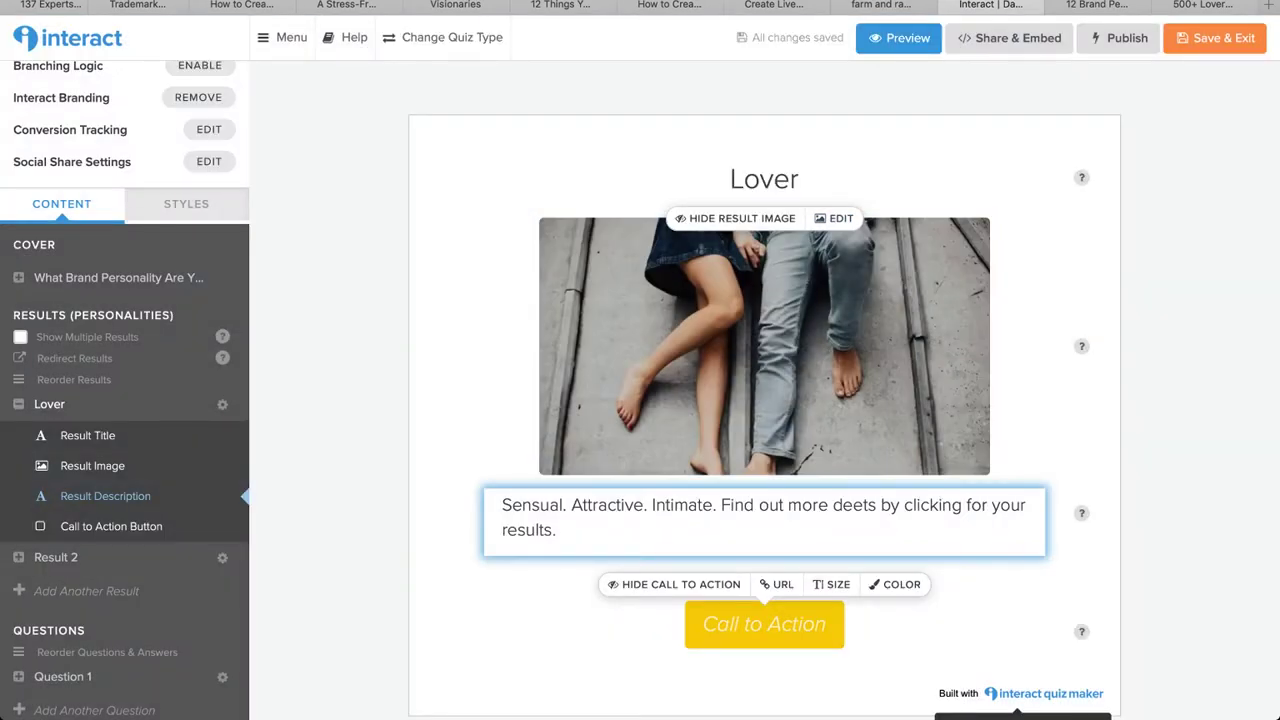
Step: Replace "Find out" with "Get" in the "Lover" result description and save it
{"action": "left_click", "coordinate": [764, 517]}
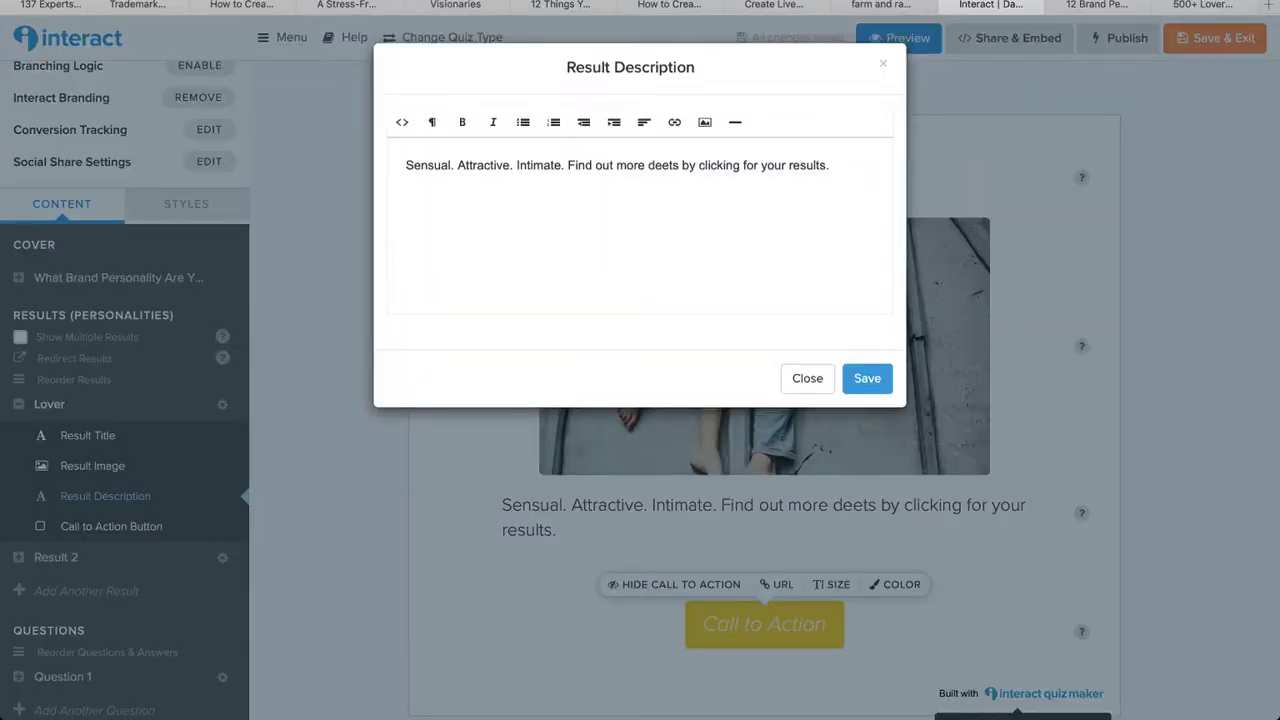
{"action": "left_click_drag", "start_coordinate": [614, 165], "coordinate": [567, 165]}
{"action": "type", "text": "Get"}
{"action": "left_click", "coordinate": [867, 378]}
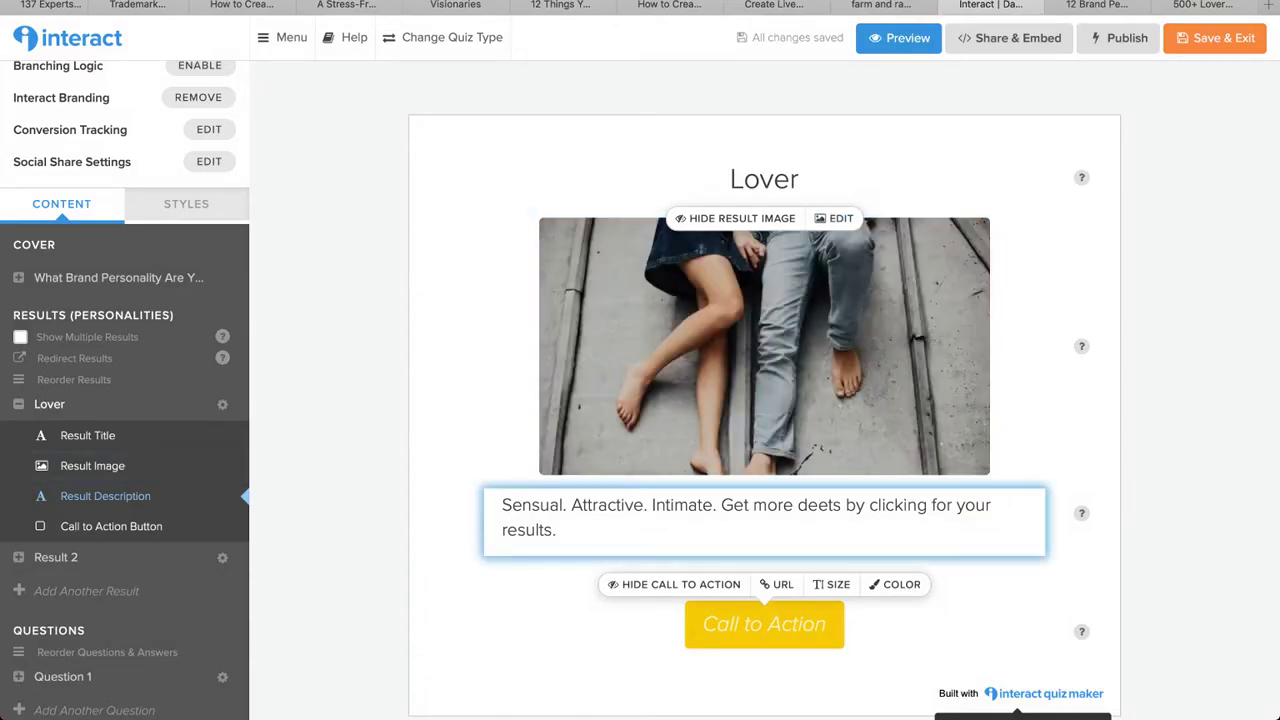
Step: Replace the last sentence of the "Lover" result description with "Click for more deets." and save it
{"action": "left_click", "coordinate": [764, 517]}
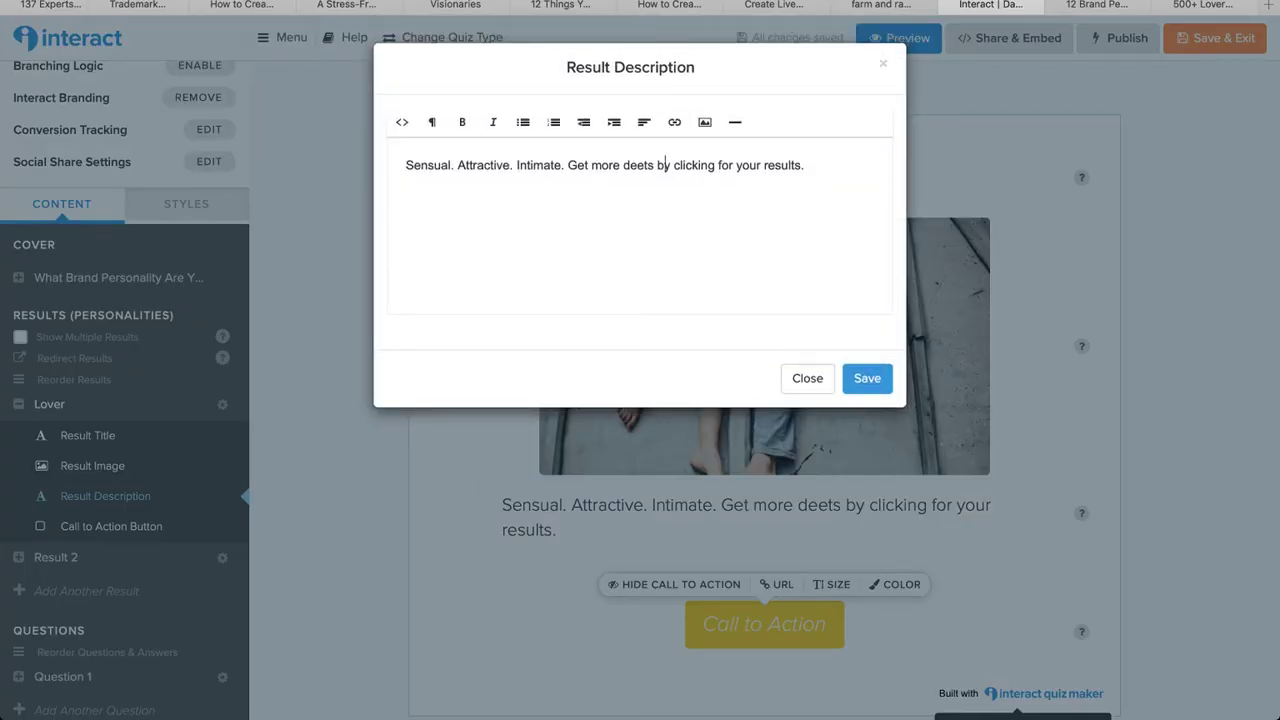
{"action": "left_click_drag", "start_coordinate": [804, 165], "coordinate": [657, 165]}
{"action": "left_click_drag", "start_coordinate": [567, 165], "coordinate": [805, 165]}
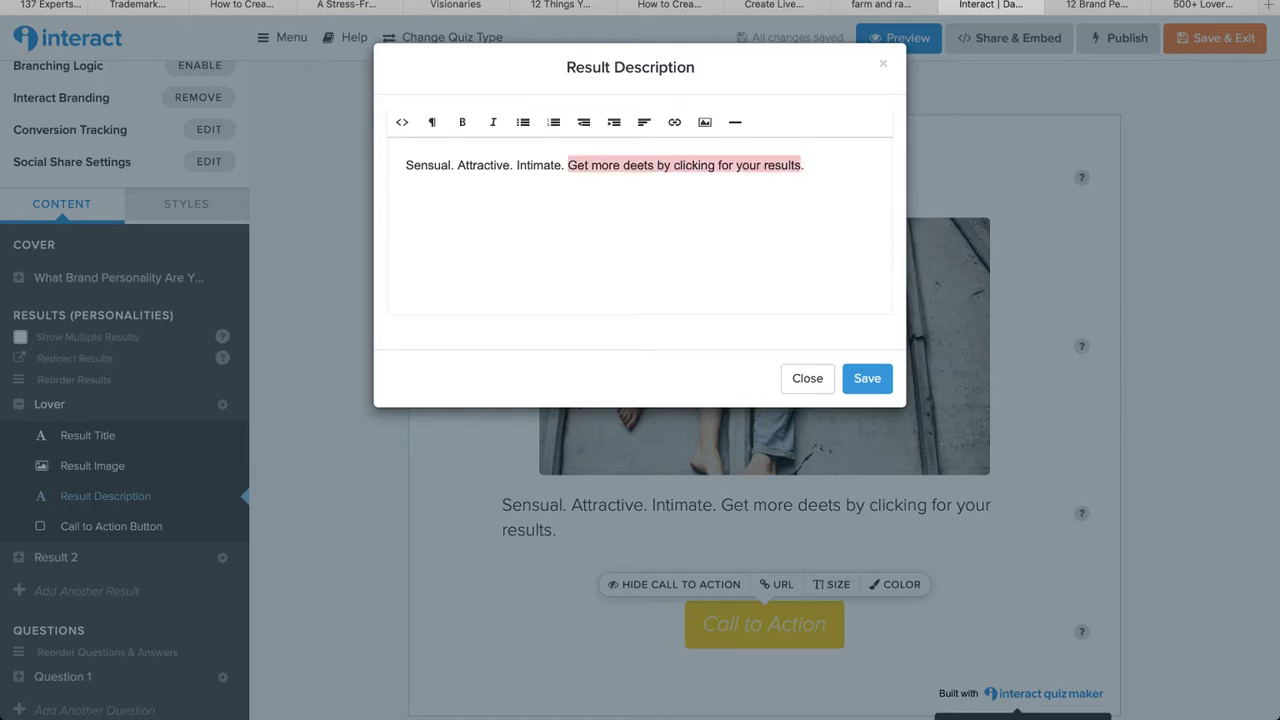
{"action": "type", "text": "Click for more deets."}
{"action": "left_click", "coordinate": [867, 378]}
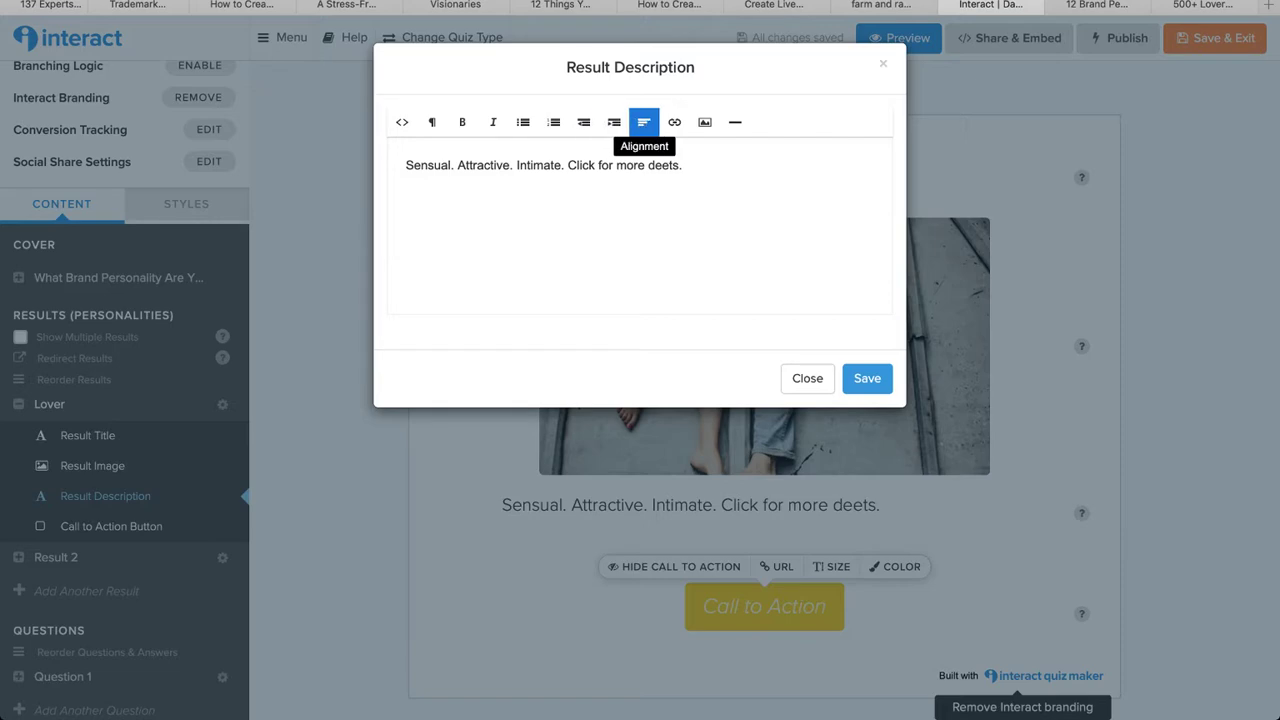
Step: Center-align the "Lover" result description text and save it
{"action": "left_click", "coordinate": [643, 121]}
{"action": "left_click", "coordinate": [689, 191]}
{"action": "left_click", "coordinate": [867, 378]}
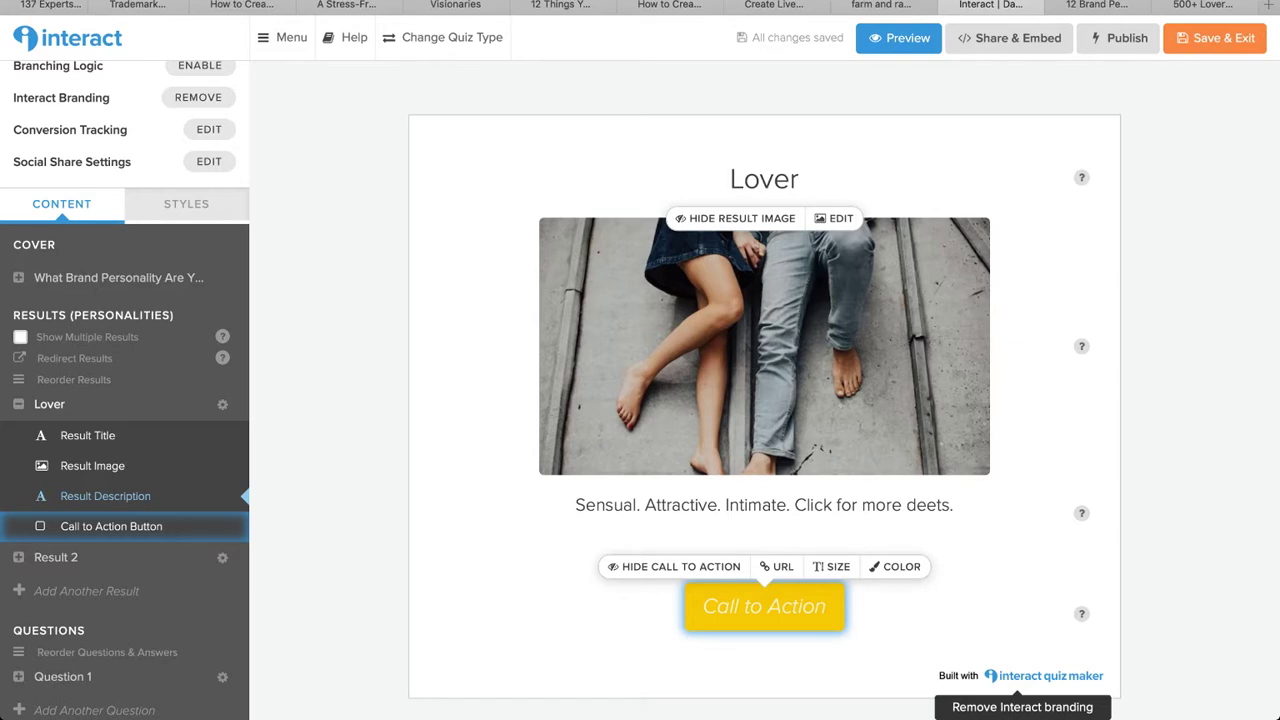
Step: Open the business website in a new tab, take its Introvert Flavor quiz, and review the "Social Introvert" result and the linked sign-up page
{"action": "left_click", "coordinate": [1268, 5]}
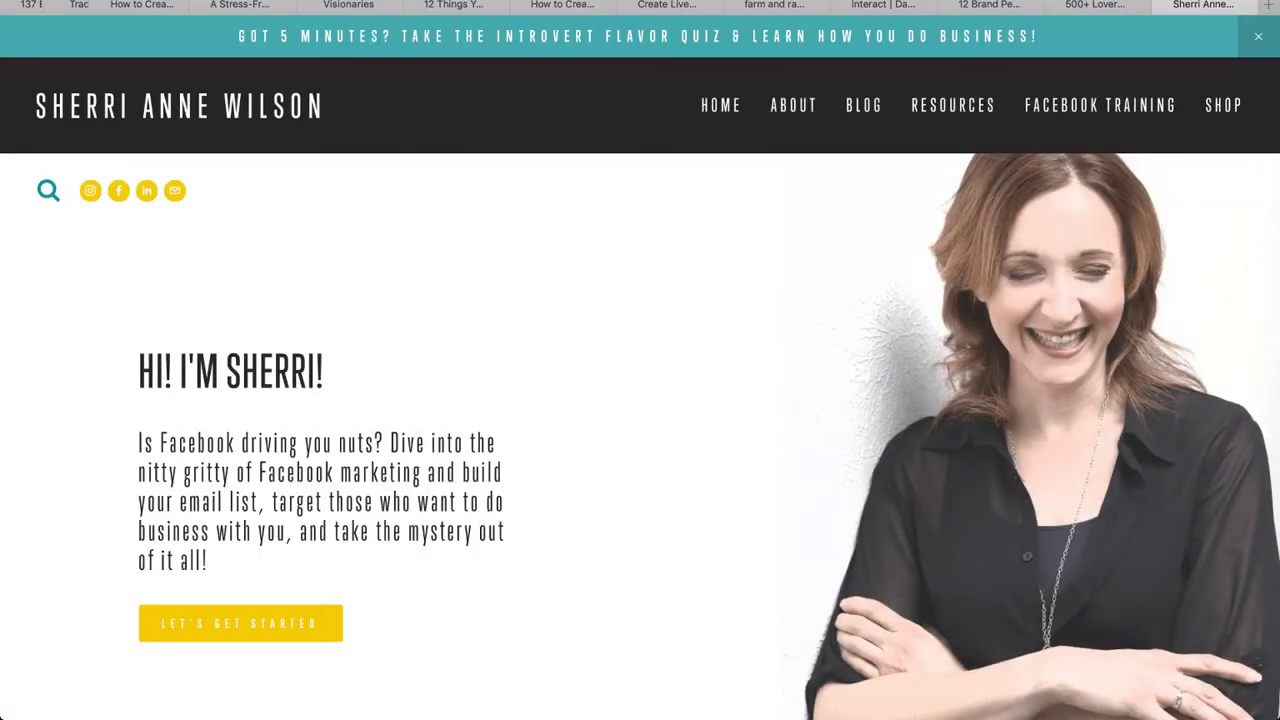
{"action": "left_click", "coordinate": [638, 36]}
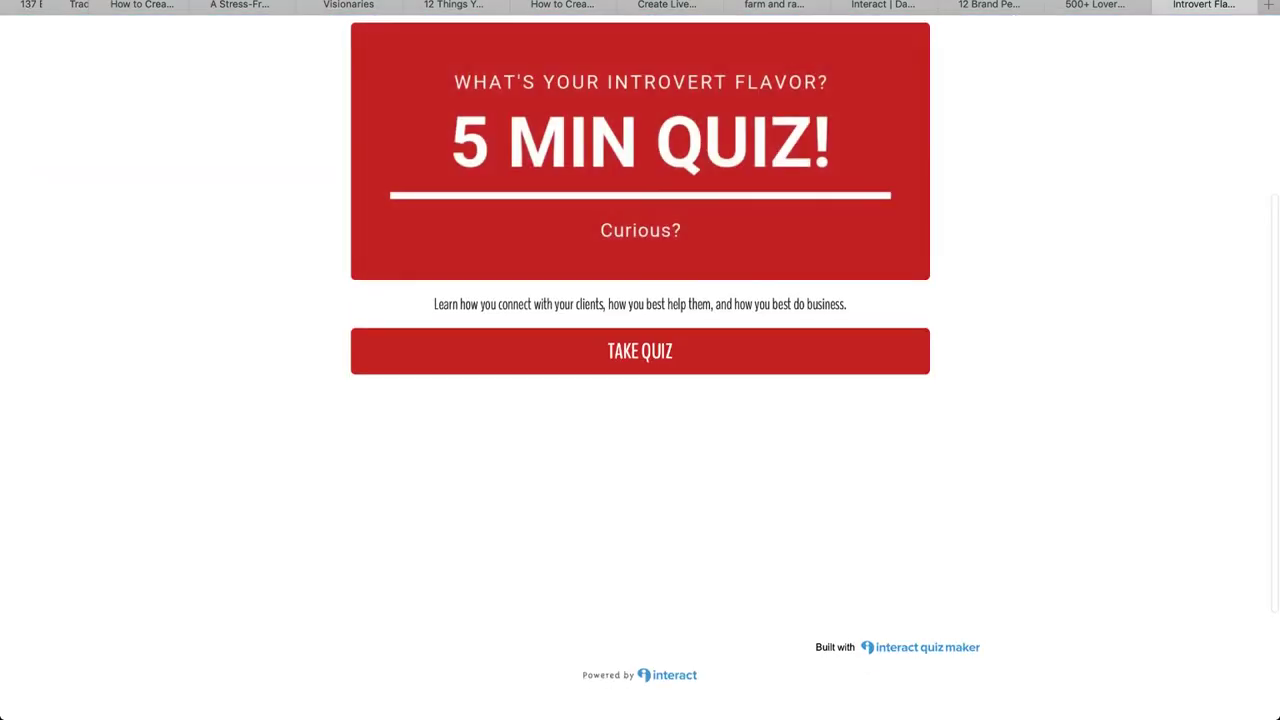
{"action": "left_click", "coordinate": [639, 507]}
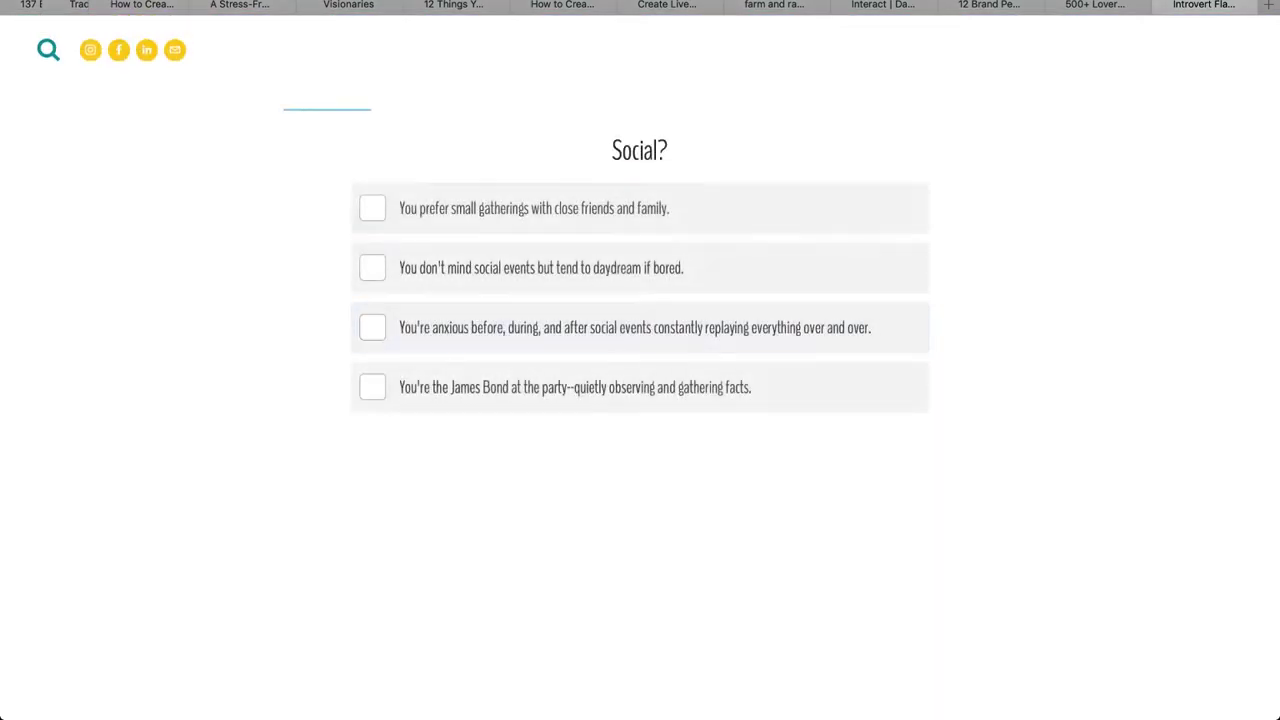
{"action": "left_click", "coordinate": [639, 208]}
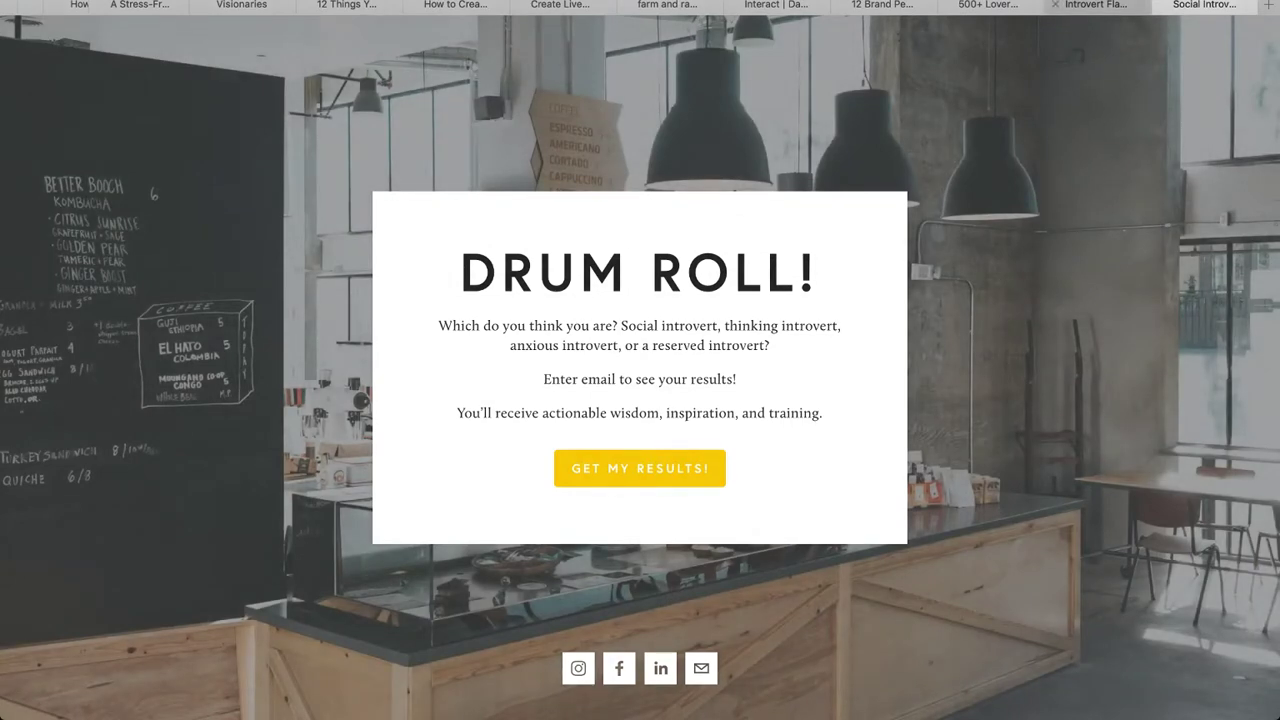
{"action": "left_click", "coordinate": [1097, 5]}
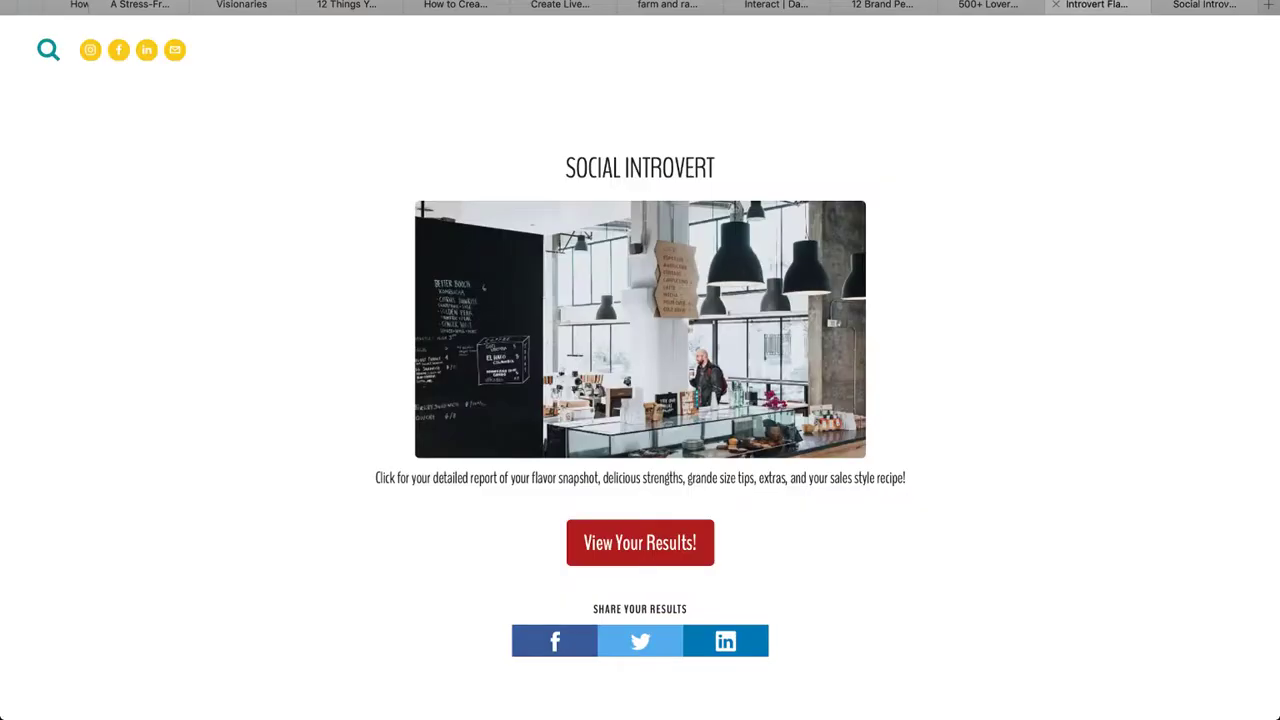
Step: Close the PostFunnel brand personality article's tab and return to the Interact quiz editor
{"action": "left_click", "coordinate": [884, 5]}
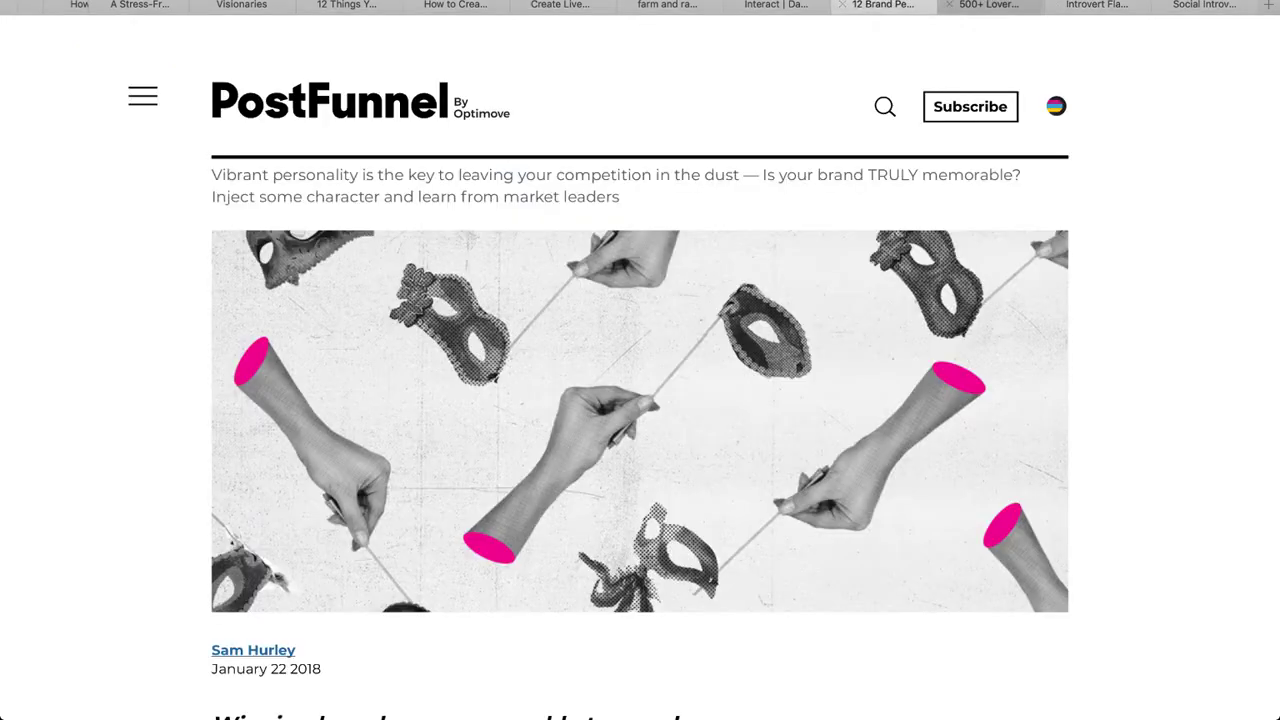
{"action": "left_click", "coordinate": [842, 5]}
{"action": "key", "text": "ctrl+shift+Tab"}
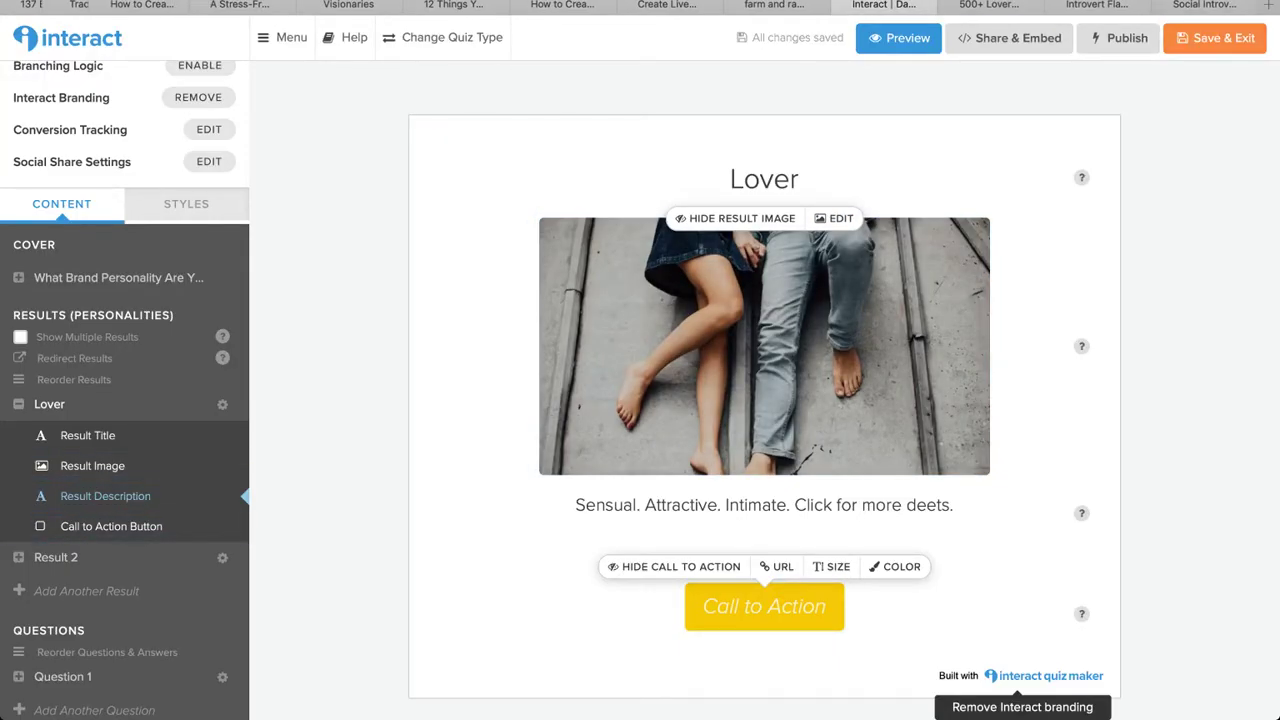
Step: Switch to the "Drum Roll!" results page and examine the first name and email fields of its Social Introvert sign-up form
{"action": "left_click", "coordinate": [1205, 5]}
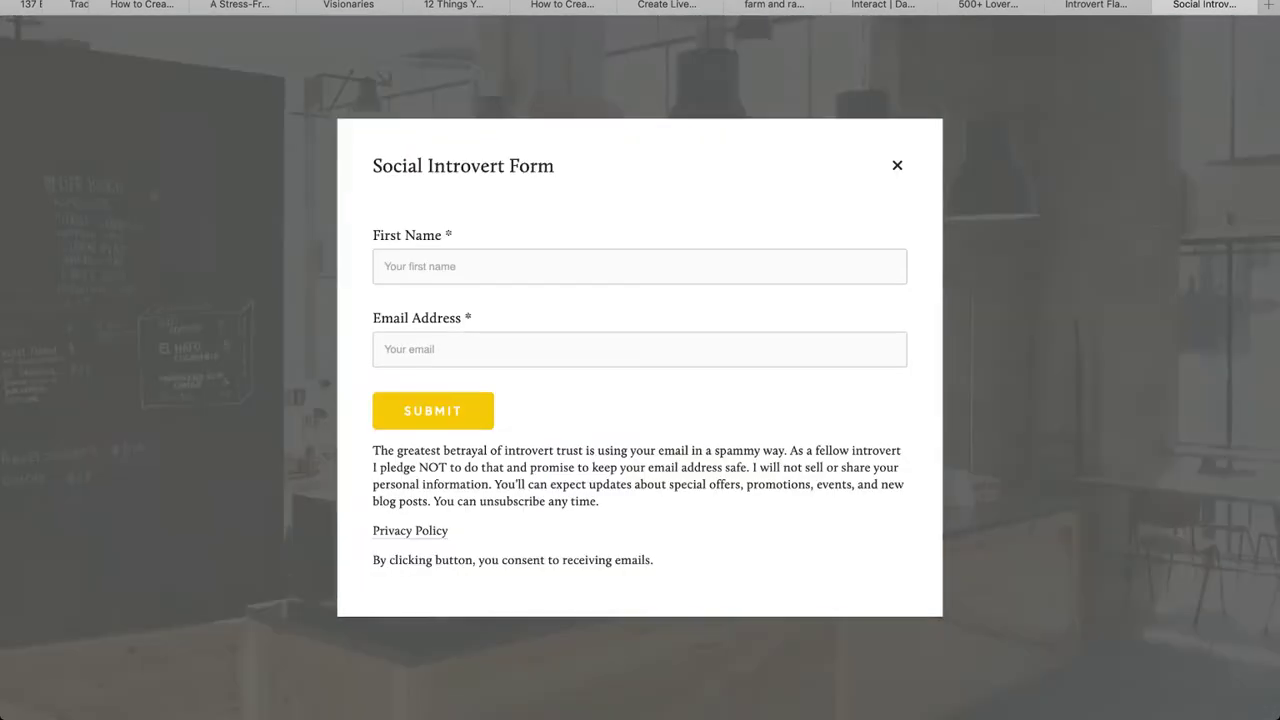
{"action": "left_click", "coordinate": [385, 266]}
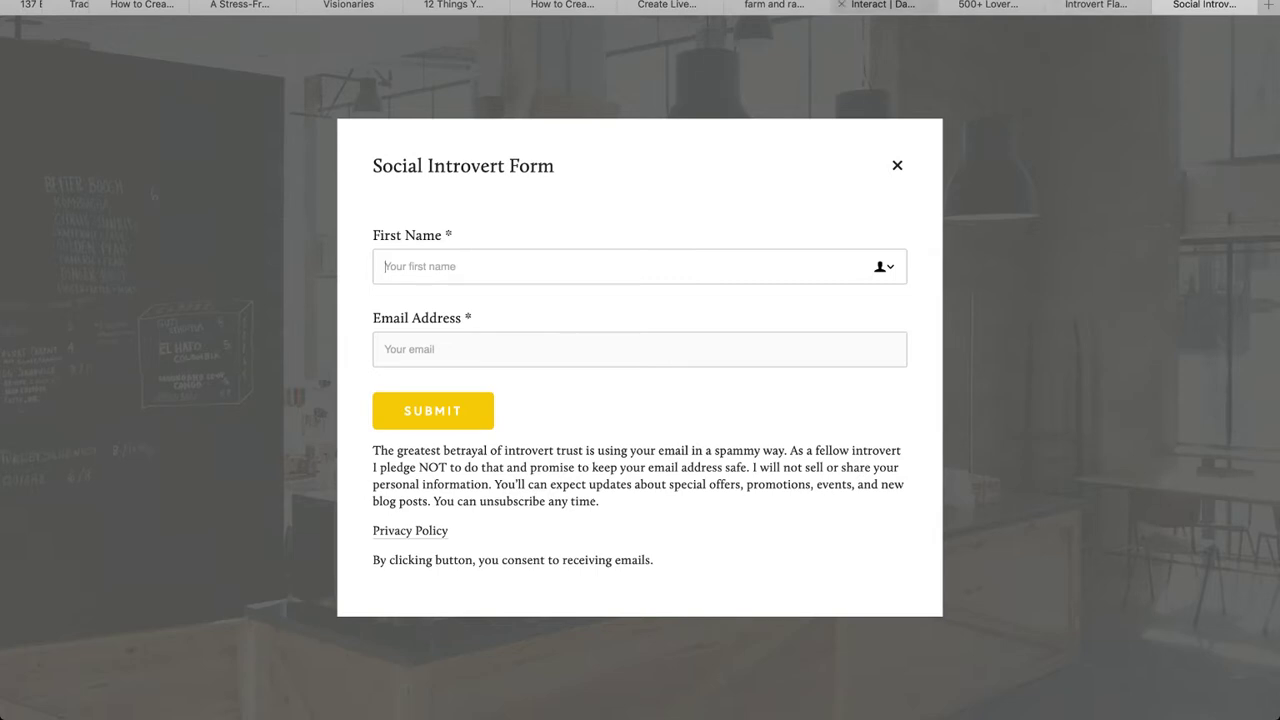
Step: Switch back to the Interact quiz and set the "Lover" call-to-action text to "Get my deets!"
{"action": "left_click", "coordinate": [883, 5]}
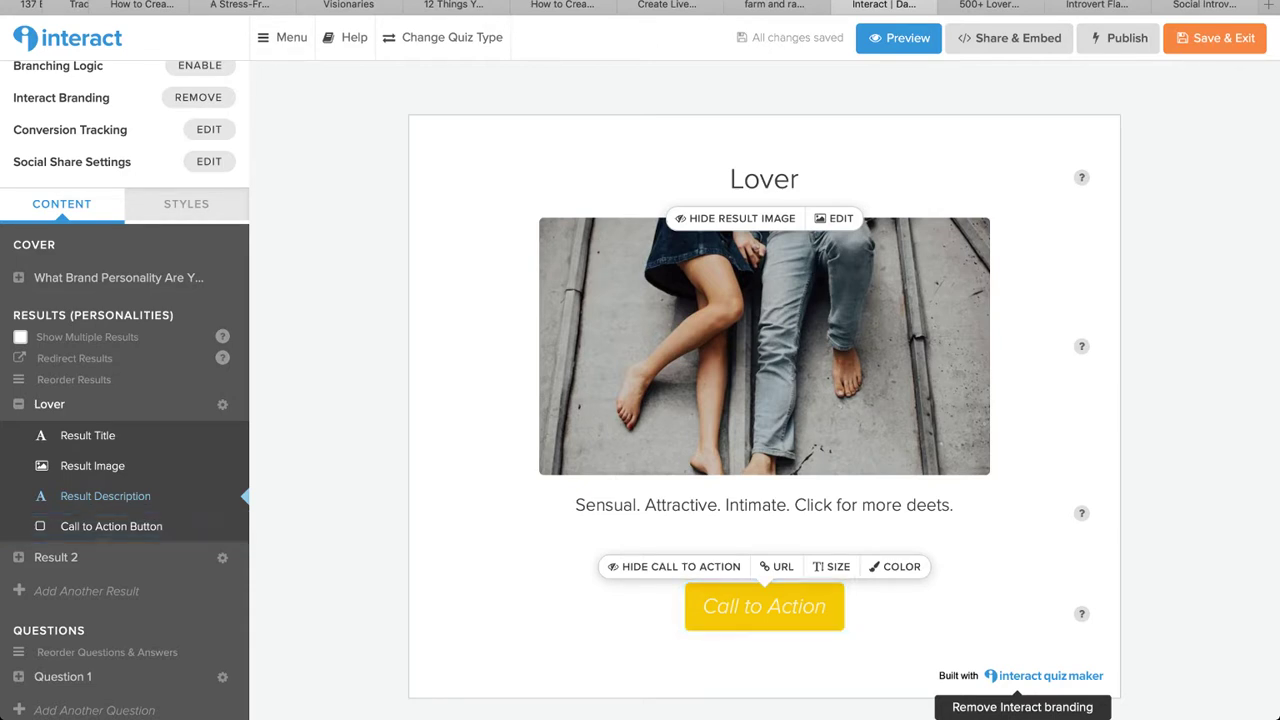
{"action": "left_click", "coordinate": [764, 606]}
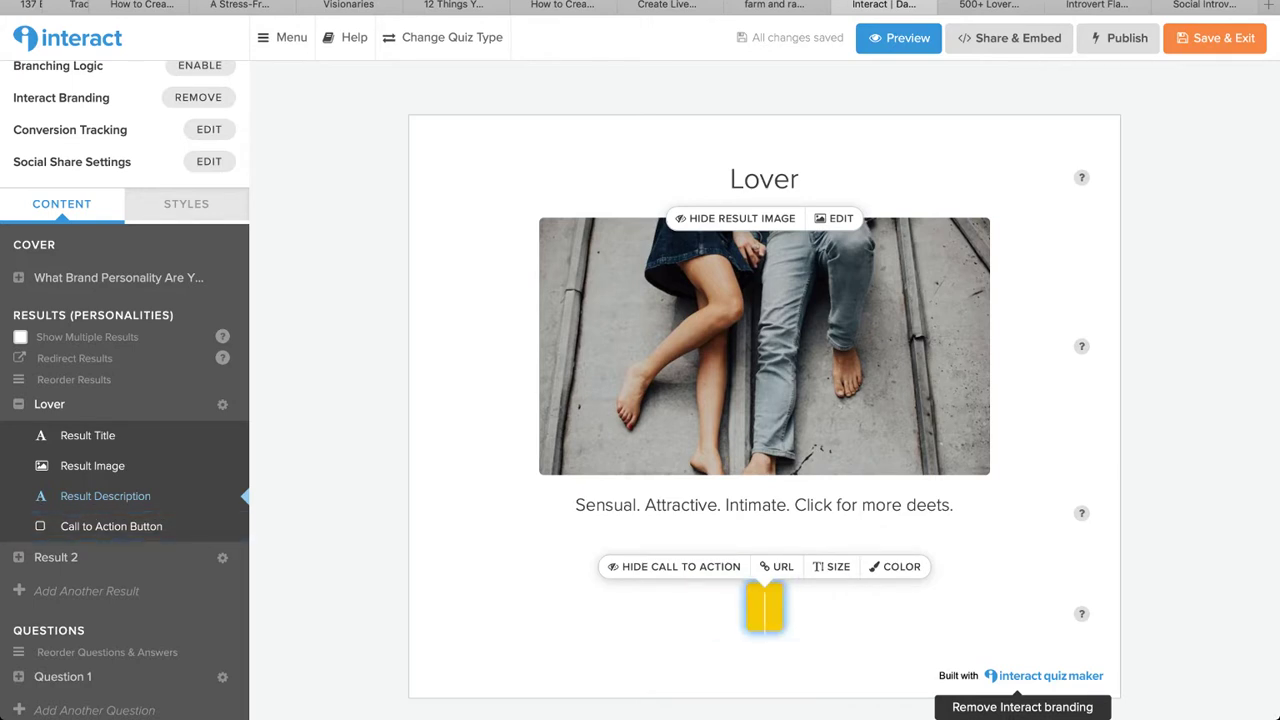
{"action": "type", "text": "Get my deets!"}
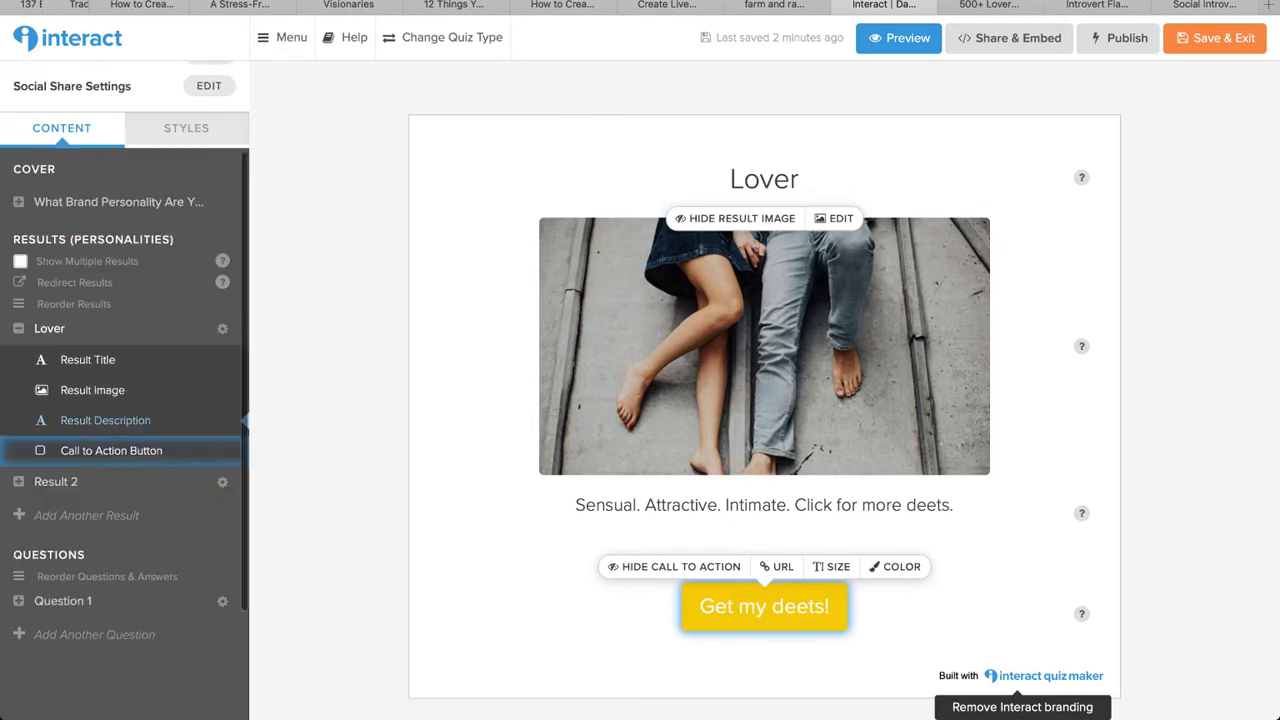
Step: Open the second result and title it "The Explorer"
{"action": "scroll", "coordinate": [124, 420], "scroll_direction": "down", "scroll_amount": 2}
{"action": "left_click", "coordinate": [56, 371]}
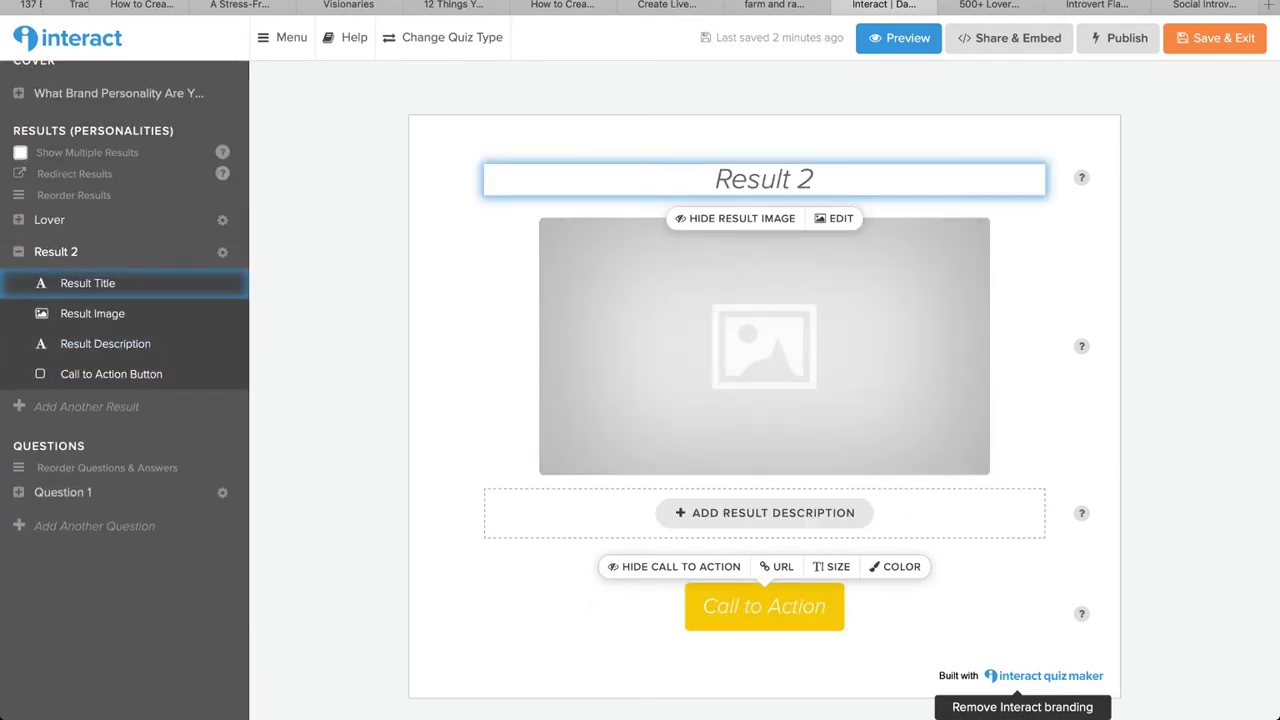
{"action": "left_click", "coordinate": [764, 179]}
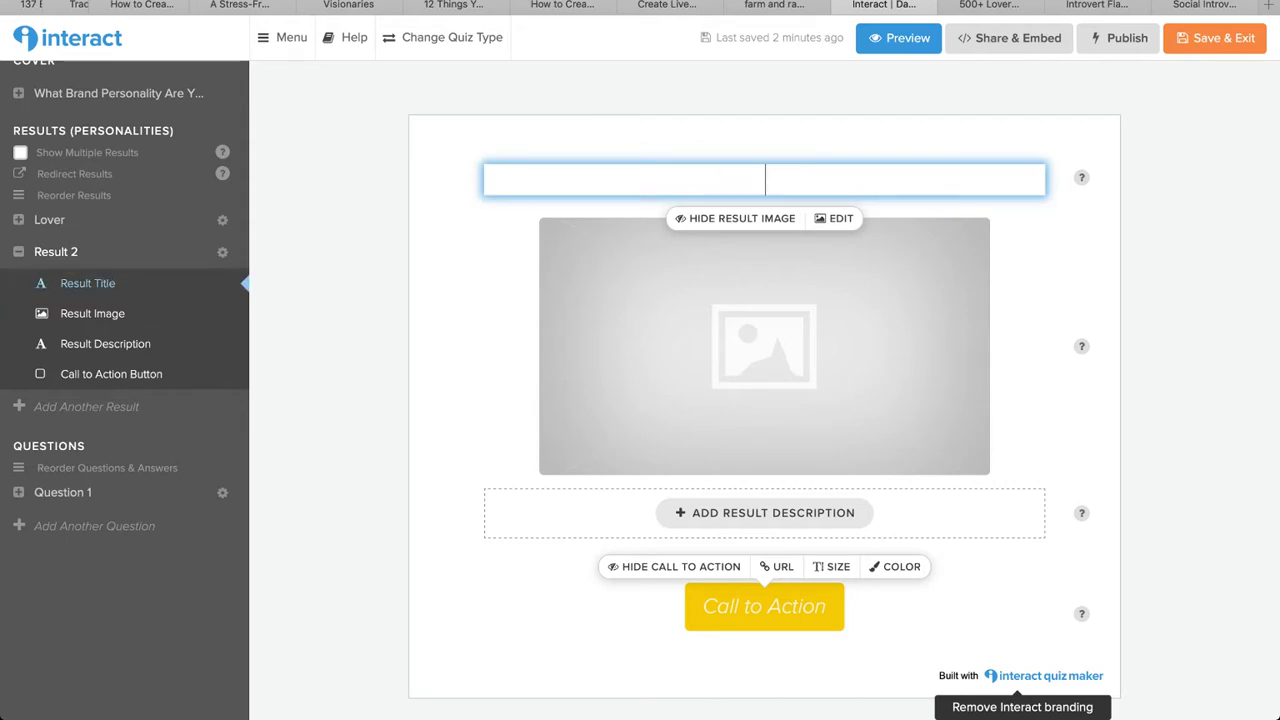
{"action": "type", "text": "The Explorer"}
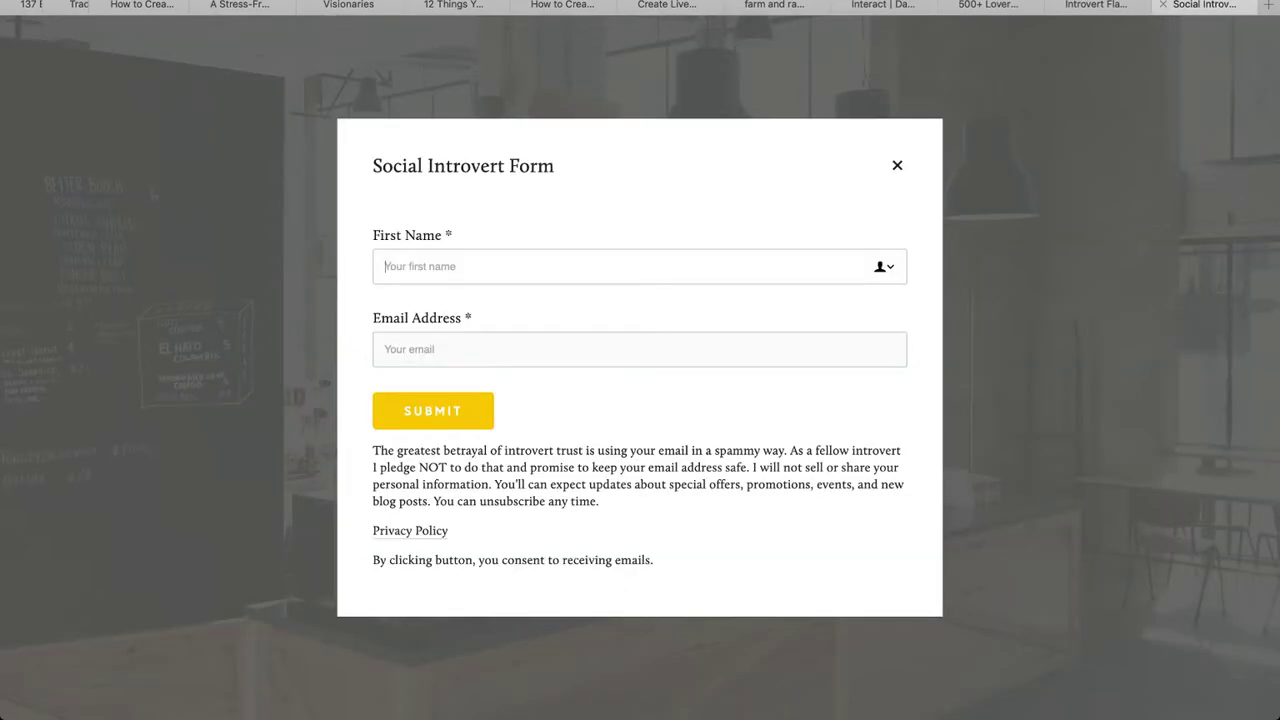
Step: Close the Social Introvert and Introvert Flavor quiz tabs to return to the Unsplash photo search
{"action": "key", "text": "ctrl+w"}
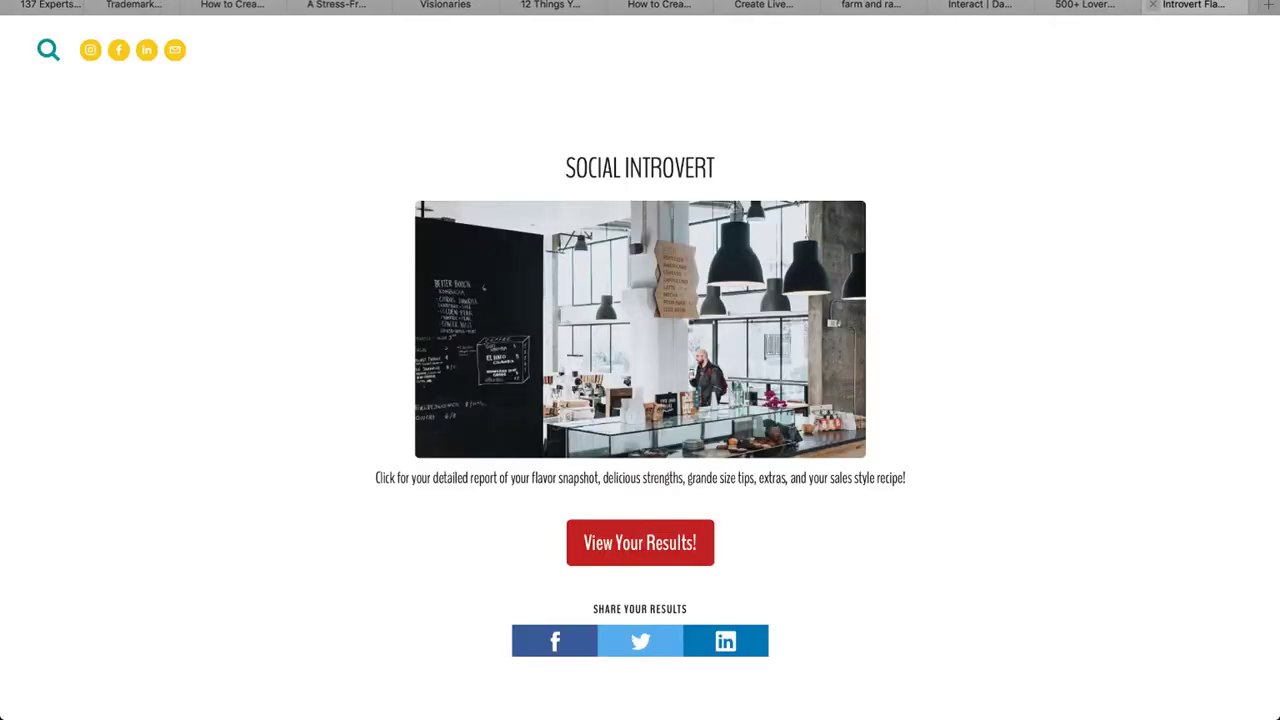
{"action": "left_click", "coordinate": [1163, 5]}
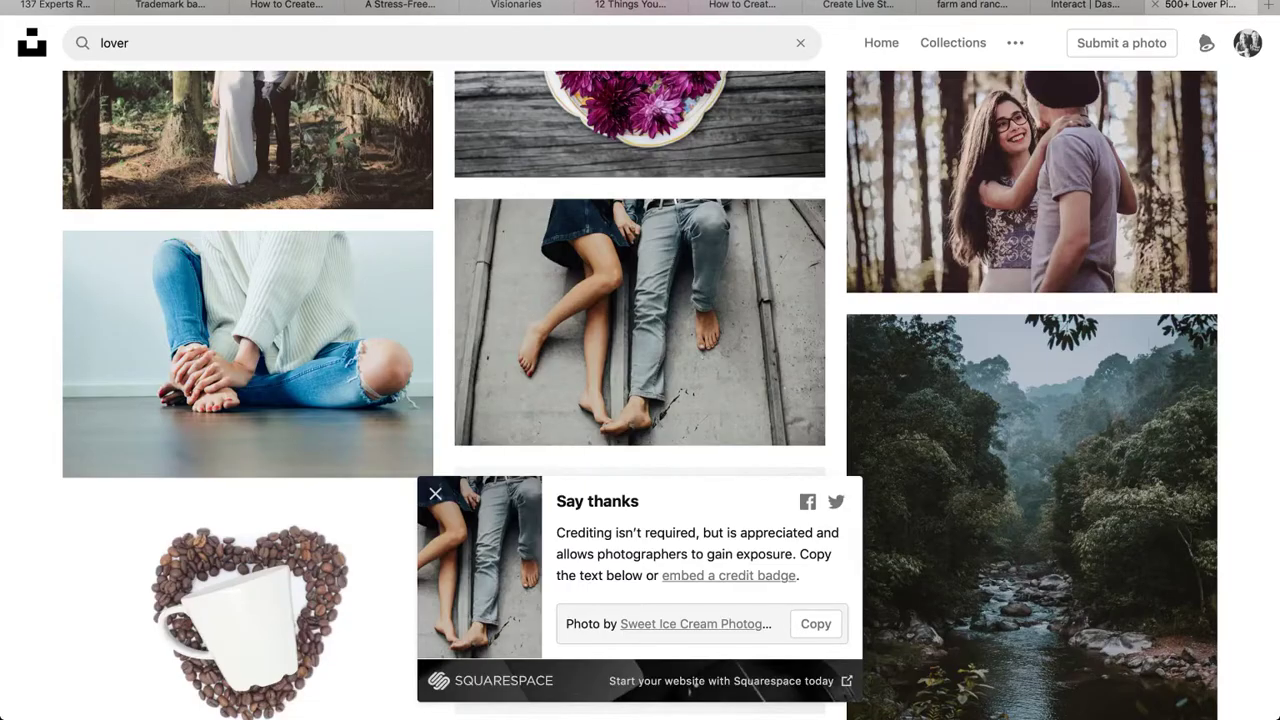
Step: Search the Unsplash photo library for "explorer"
{"action": "scroll", "coordinate": [695, 683], "scroll_direction": "down", "scroll_amount": 8}
{"action": "type", "text": "/explorer"}
{"action": "key", "text": "Return"}
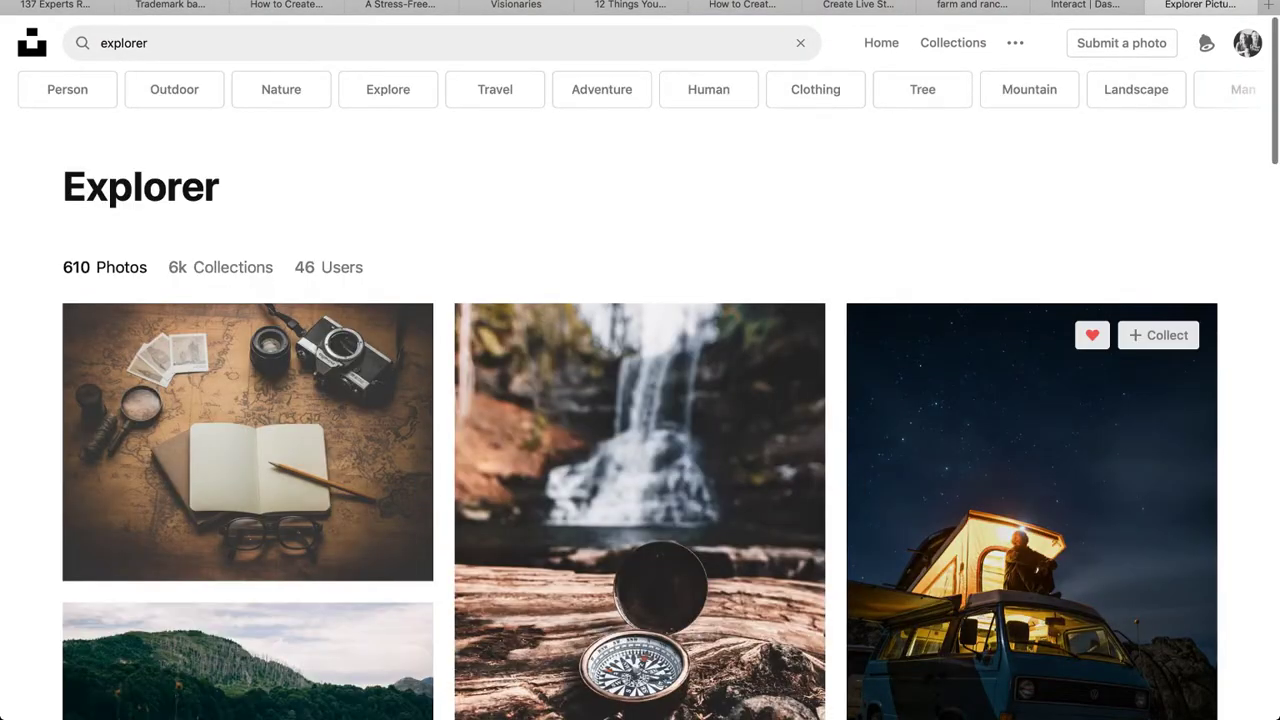
Step: Download the explorer photo of the woman in a floral skirt sitting on a stone balustrade above the city
{"action": "scroll", "coordinate": [1030, 500], "scroll_direction": "down", "scroll_amount": 5}
{"action": "scroll", "coordinate": [640, 395], "scroll_direction": "down", "scroll_amount": 3}
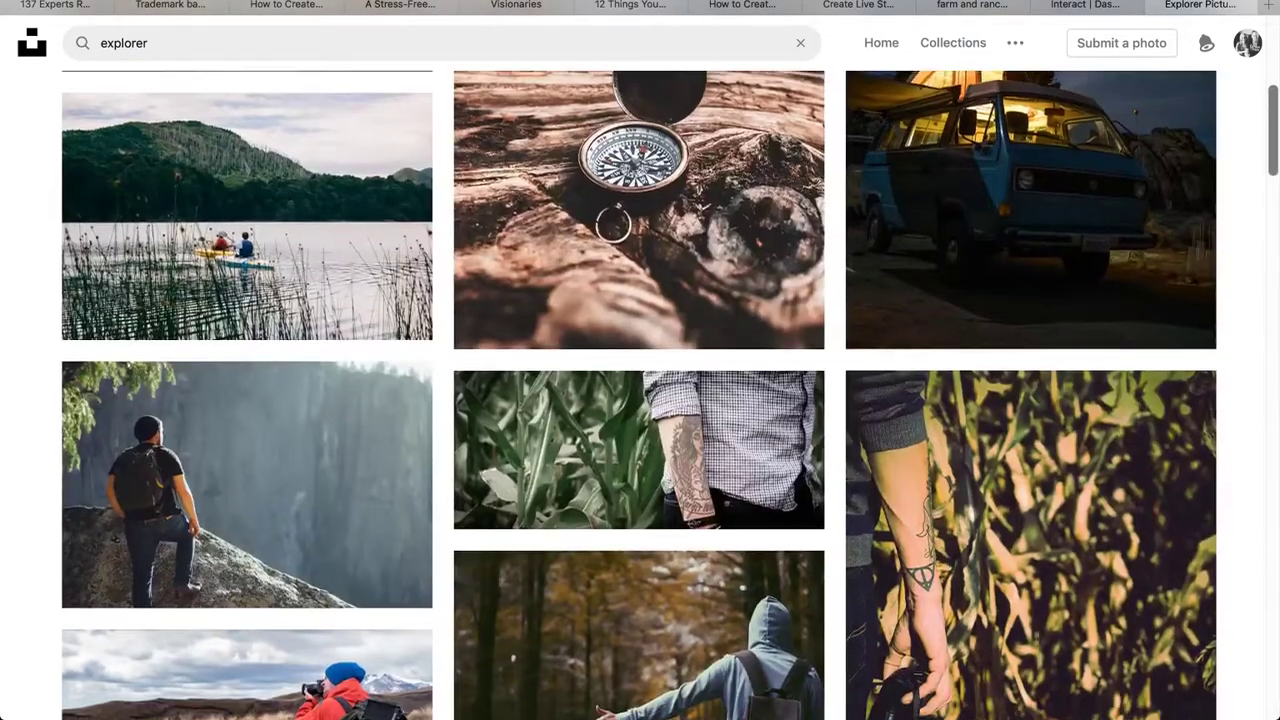
{"action": "scroll", "coordinate": [640, 395], "scroll_direction": "down", "scroll_amount": 8}
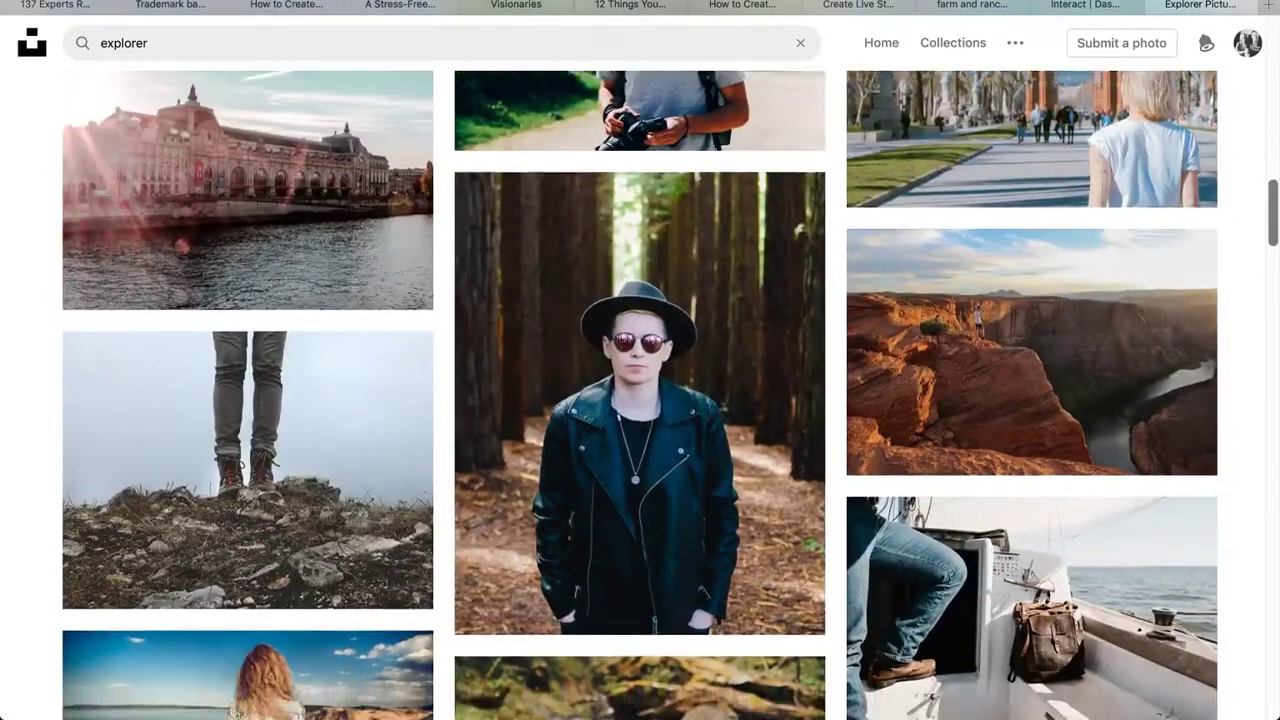
{"action": "scroll", "coordinate": [1030, 170], "scroll_direction": "up", "scroll_amount": 2}
{"action": "scroll", "coordinate": [1030, 250], "scroll_direction": "down", "scroll_amount": 2}
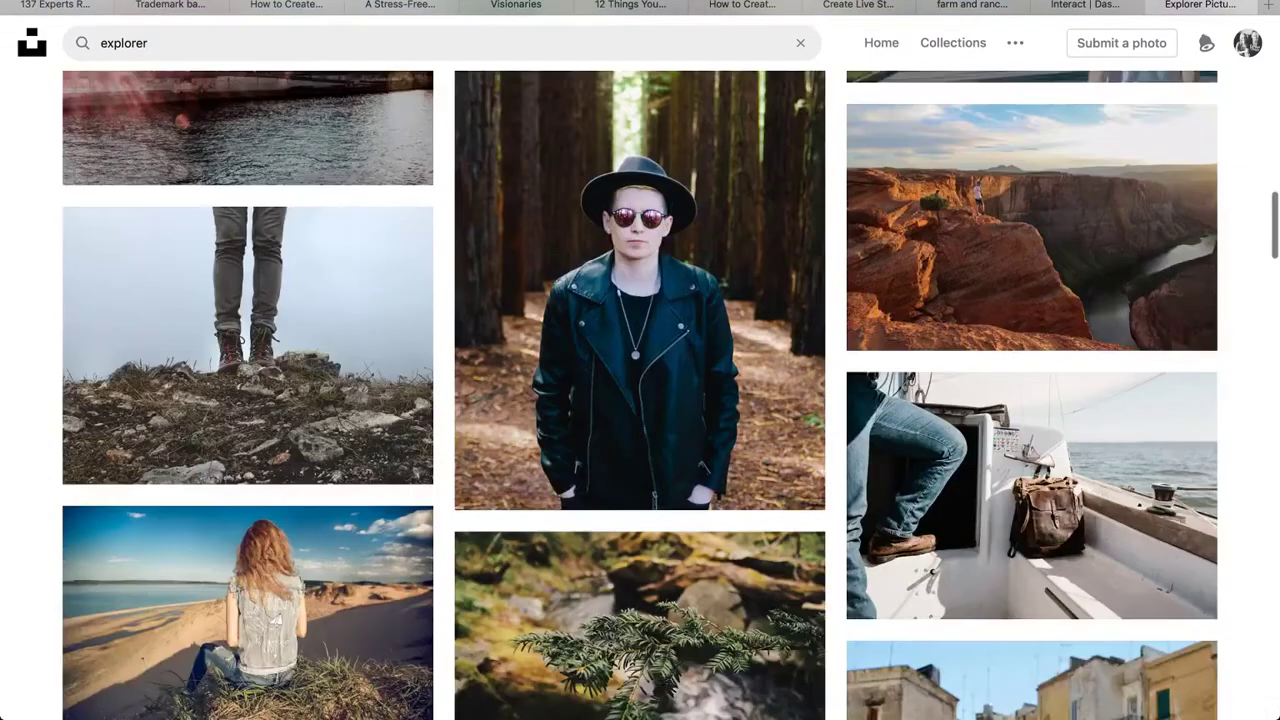
{"action": "scroll", "coordinate": [1030, 400], "scroll_direction": "down", "scroll_amount": 4}
{"action": "scroll", "coordinate": [1030, 210], "scroll_direction": "down", "scroll_amount": 5}
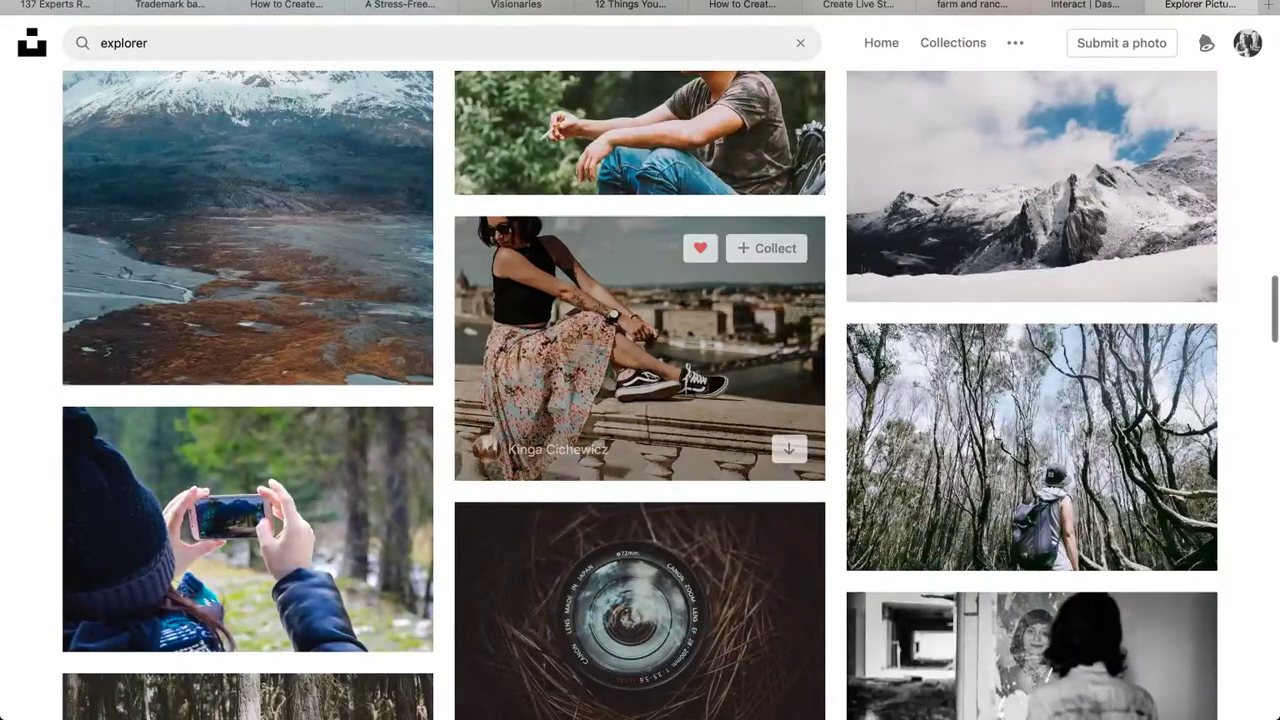
{"action": "left_click", "coordinate": [789, 449]}
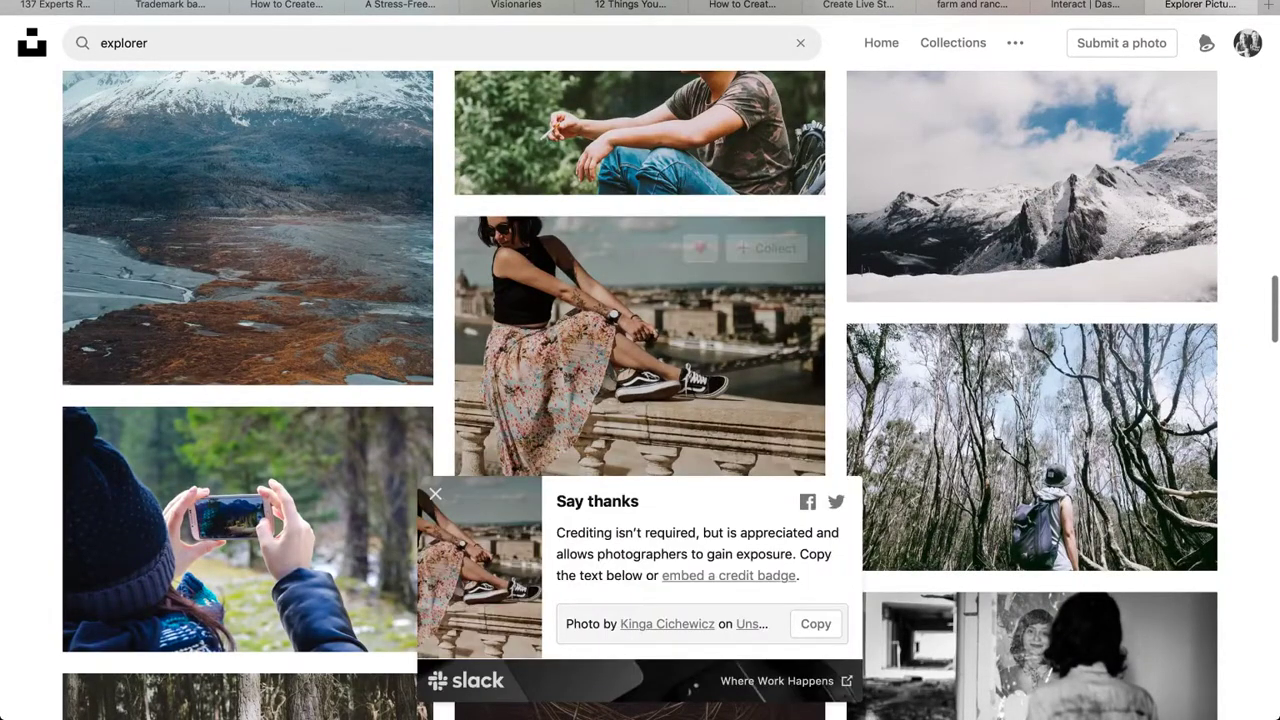
Step: Switch back to the Interact quiz editor with "The Explorer" result open
{"action": "left_click", "coordinate": [858, 5]}
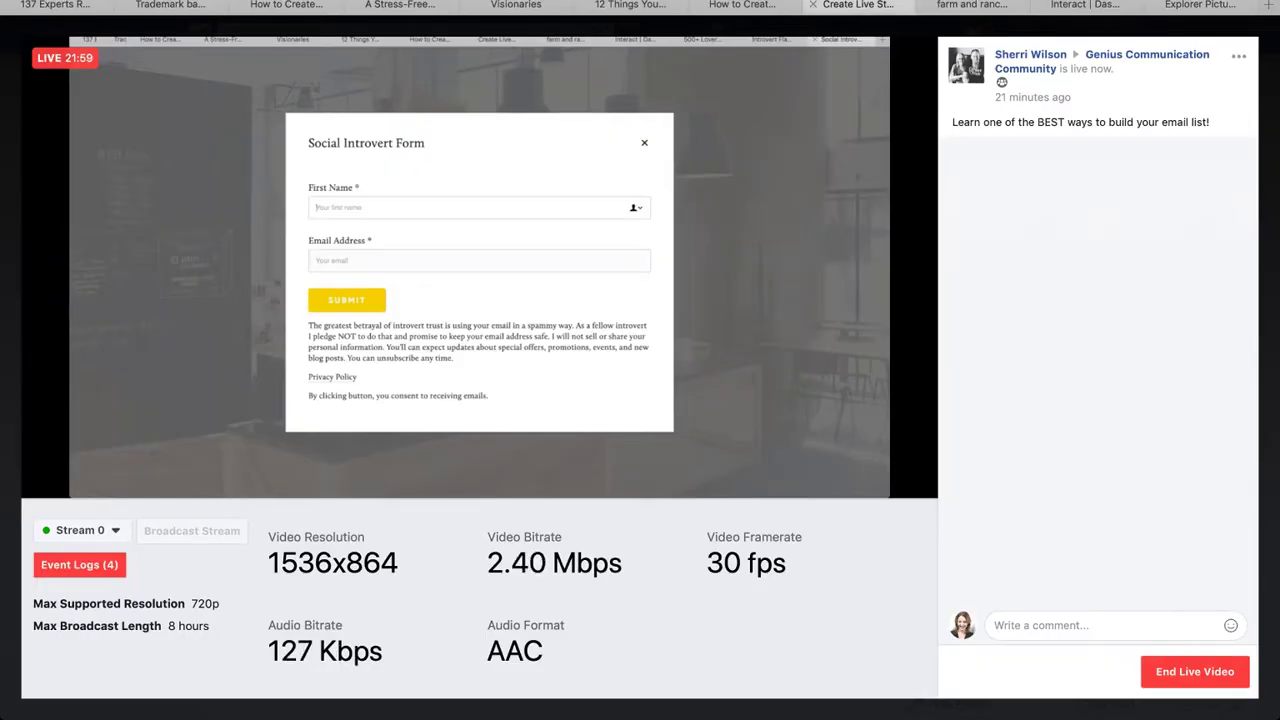
{"action": "left_click", "coordinate": [970, 5]}
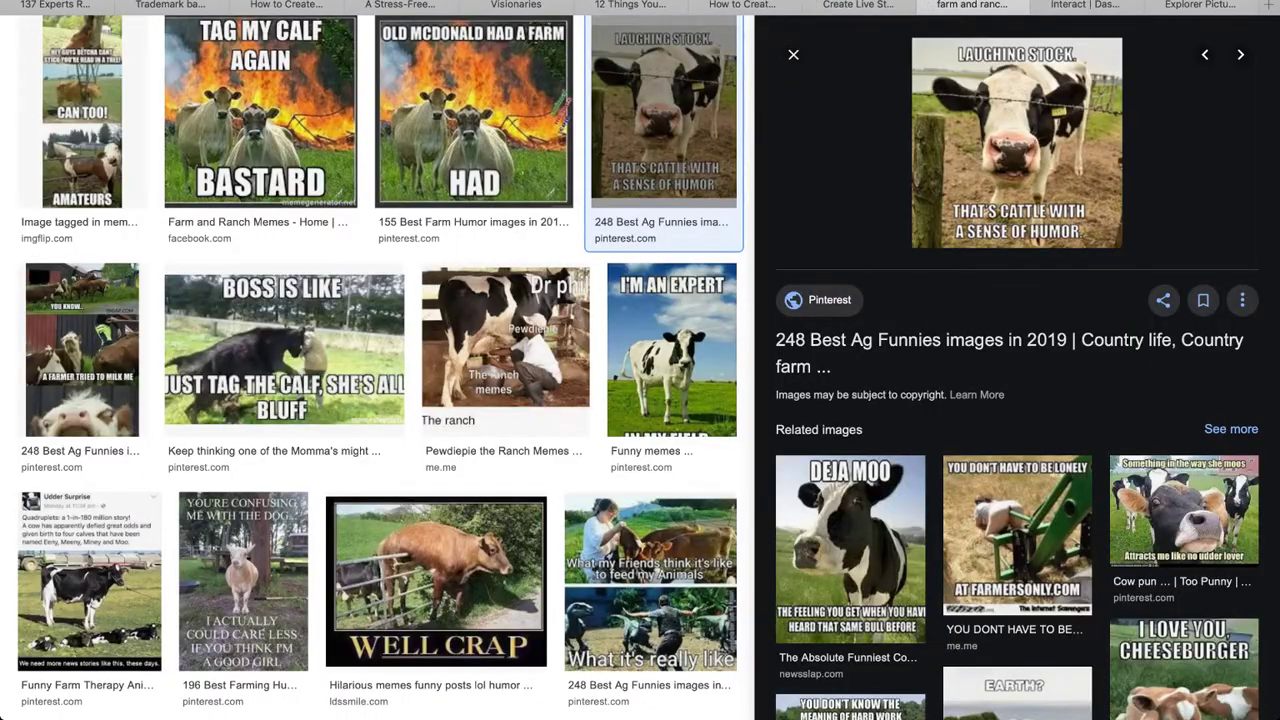
{"action": "left_click", "coordinate": [1090, 5]}
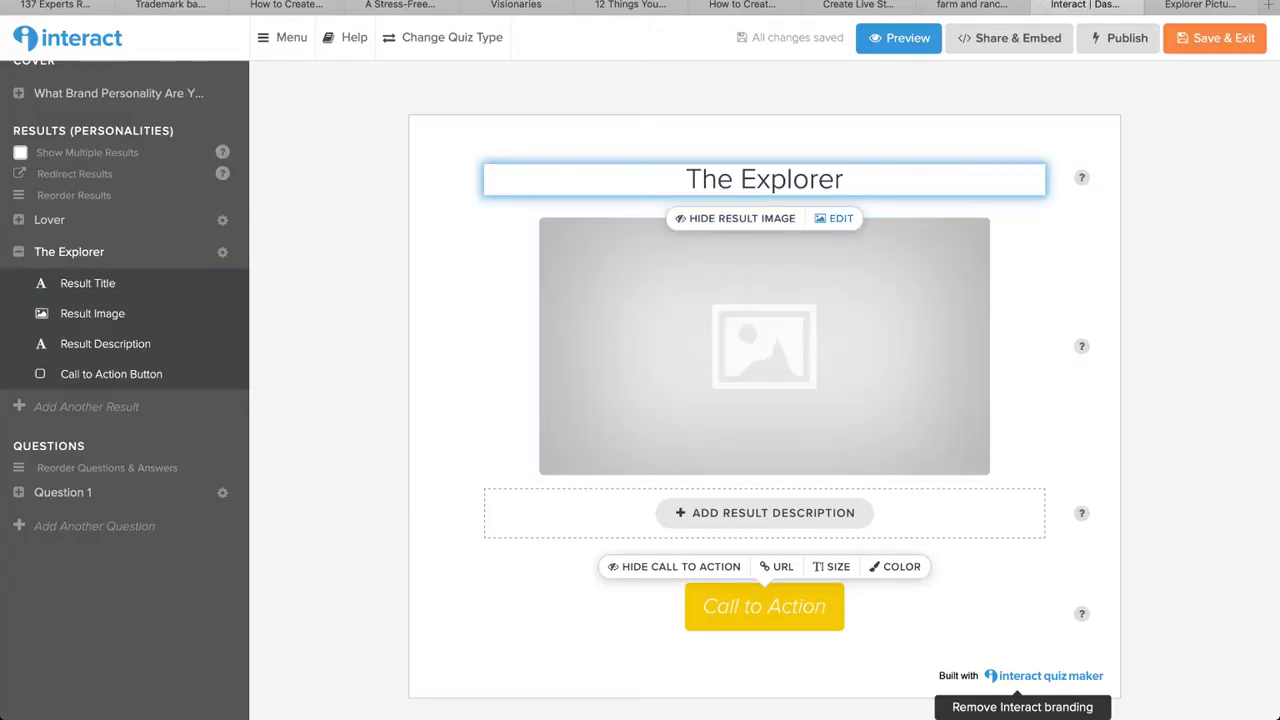
{"action": "key", "text": "super+Tab"}
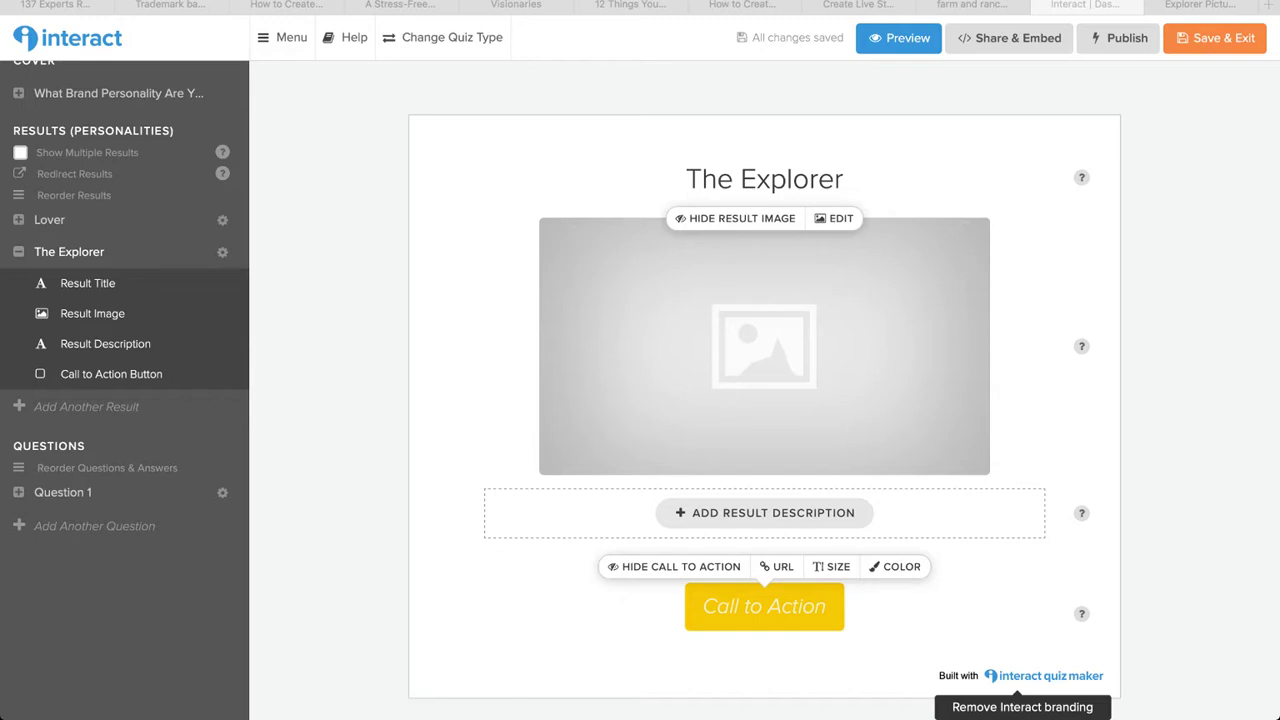
{"action": "left_click", "coordinate": [843, 179]}
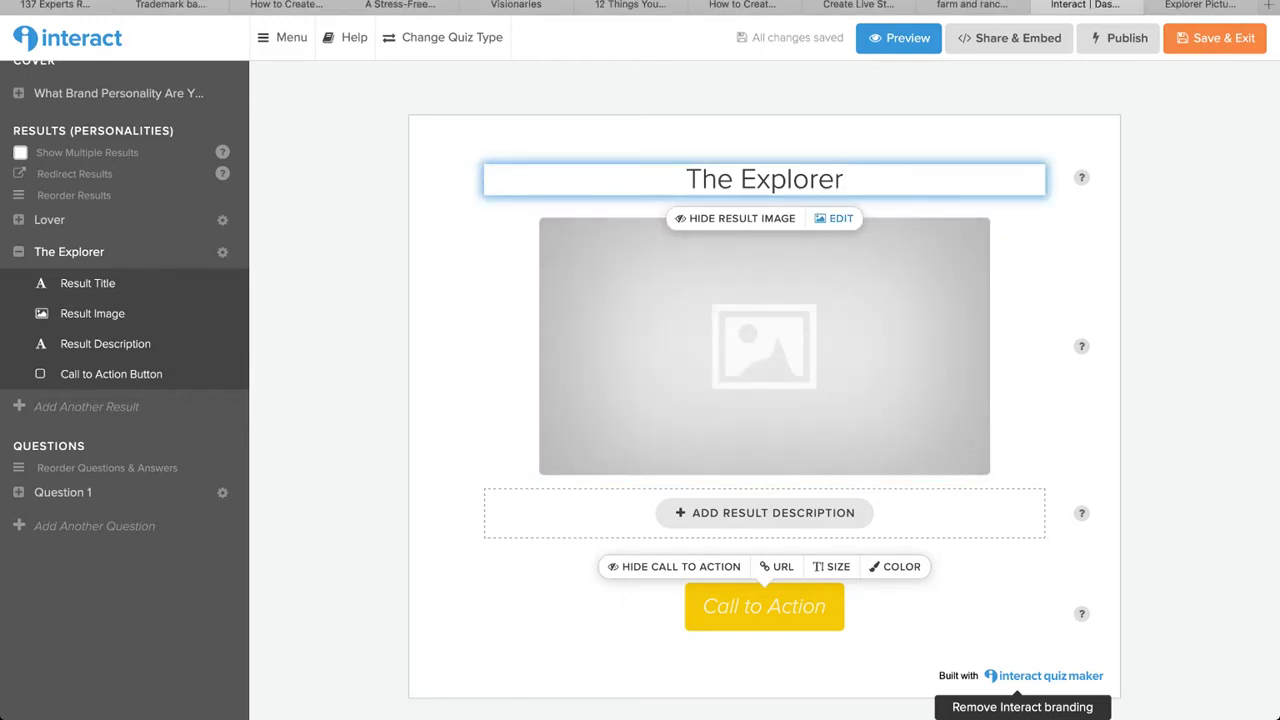
Step: Upload the downloaded kinga-cichewicz Unsplash JPG as "The Explorer" result image, keeping the default crop
{"action": "left_click", "coordinate": [834, 218]}
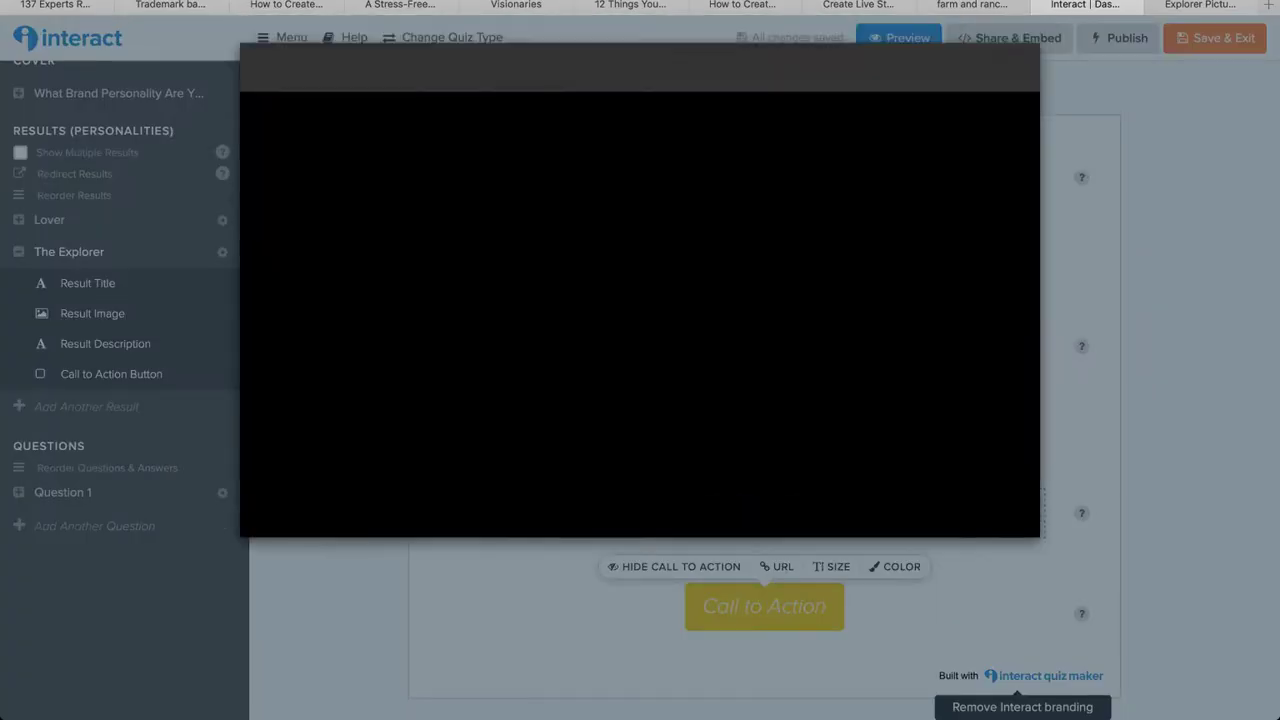
{"action": "left_click", "coordinate": [486, 67]}
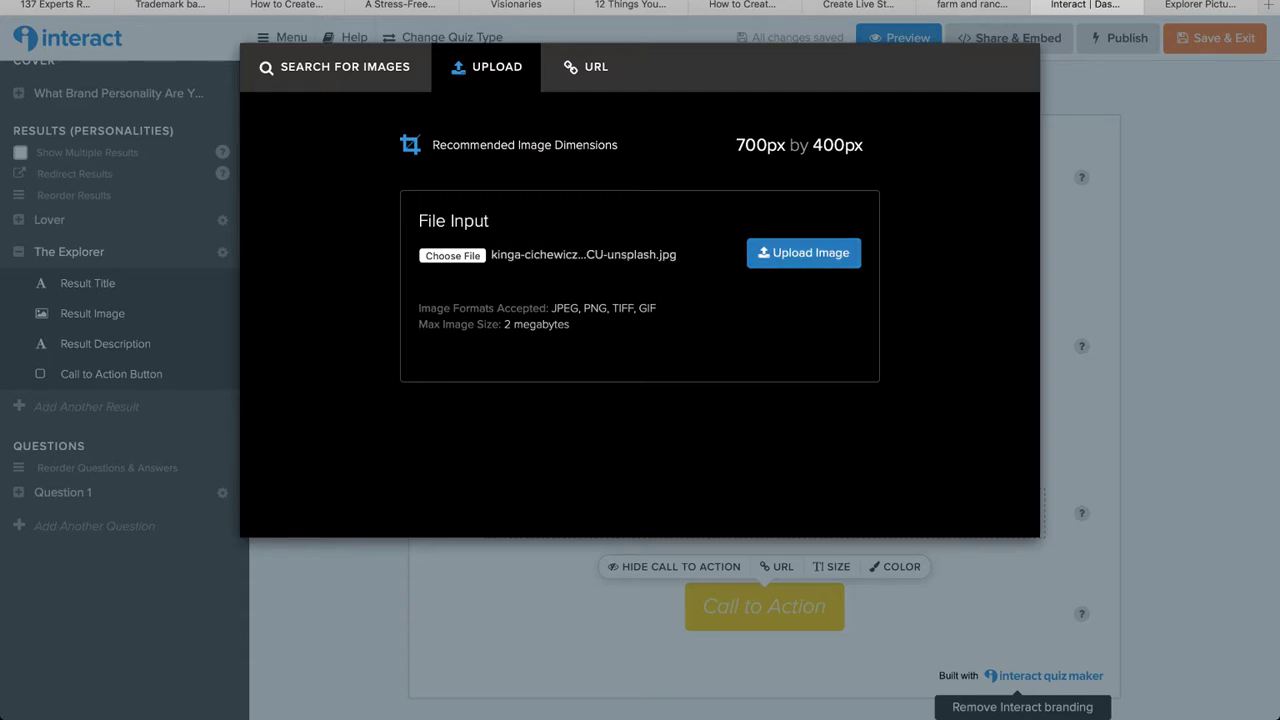
{"action": "left_click", "coordinate": [803, 252]}
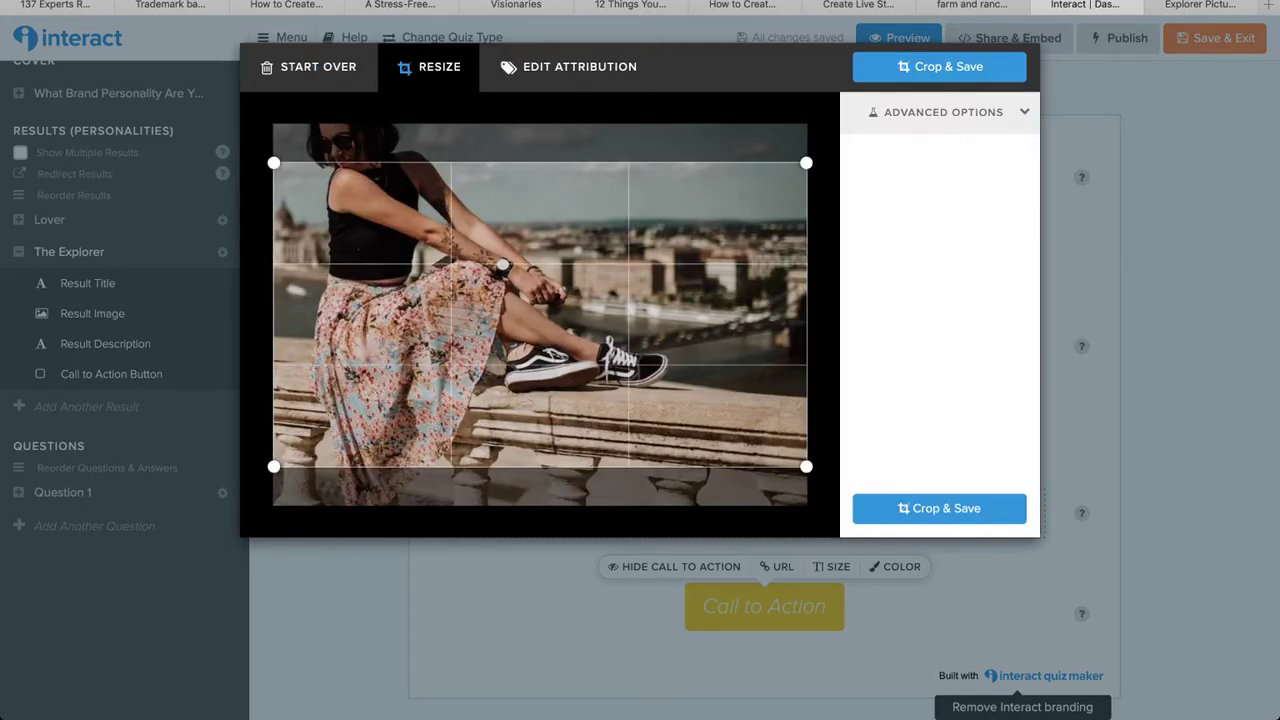
{"action": "left_click", "coordinate": [938, 508]}
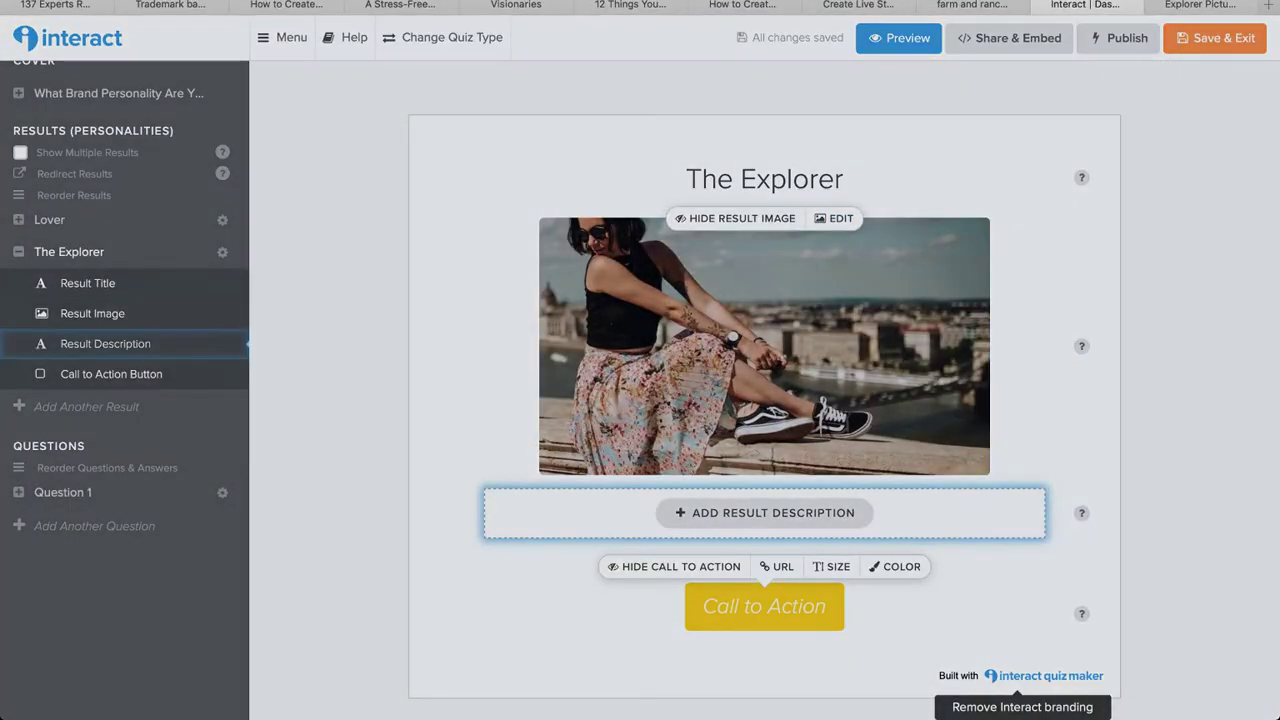
Step: Add and save the result description "Adventure. Bold. Pioneer. Click for more deets!" for "The Explorer"
{"action": "left_click", "coordinate": [765, 512]}
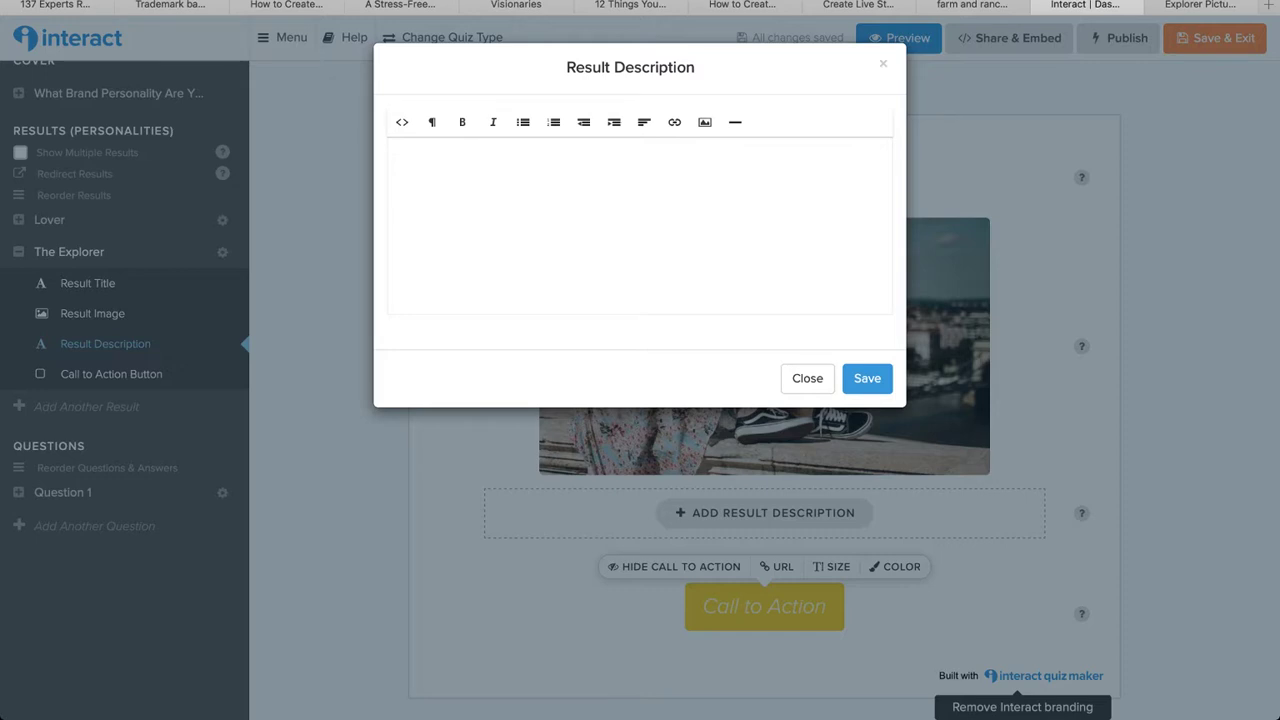
{"action": "type", "text": "Adventure."}
{"action": "type", "text": "In"}
{"action": "key", "text": "BackSpace"}
{"action": "key", "text": "BackSpace"}
{"action": "type", "text": "Bold. In"}
{"action": "key", "text": "BackSpace"}
{"action": "key", "text": "BackSpace"}
{"action": "type", "text": "Pioneer. Click for "}
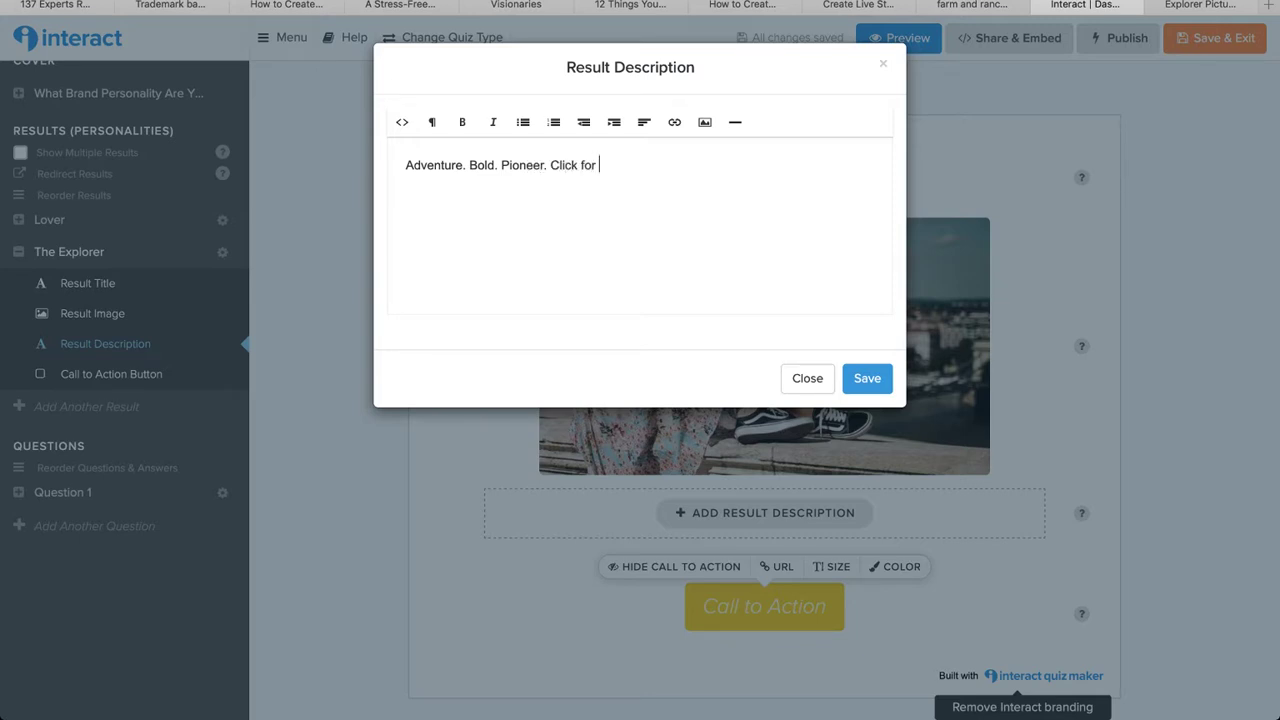
{"action": "type", "text": "t"}
{"action": "key", "text": "BackSpace"}
{"action": "type", "text": "moe d"}
{"action": "key", "text": "BackSpace"}
{"action": "key", "text": "BackSpace"}
{"action": "key", "text": "BackSpace"}
{"action": "type", "text": "re deets!"}
{"action": "left_click", "coordinate": [867, 378]}
Step: Center "The Explorer" result description and set the result's call-to-action text to "Get my deets!"
{"action": "left_click", "coordinate": [764, 513]}
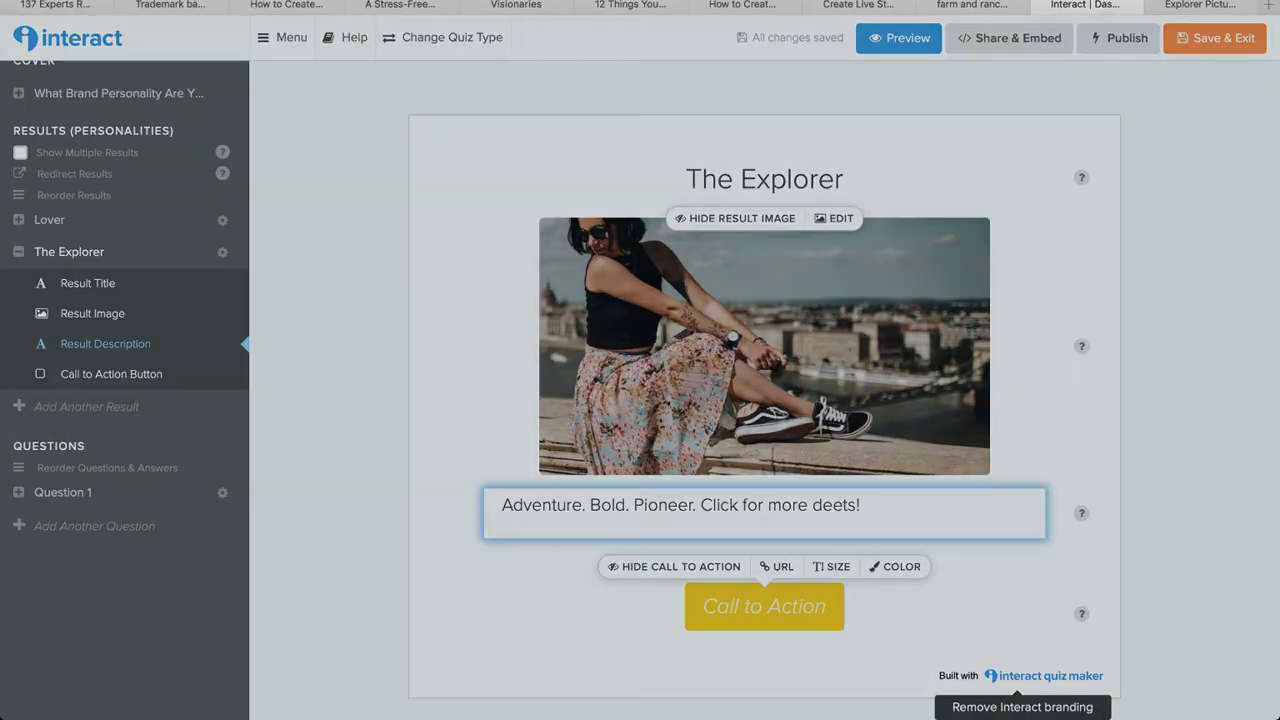
{"action": "left_click", "coordinate": [644, 122]}
{"action": "left_click", "coordinate": [670, 194]}
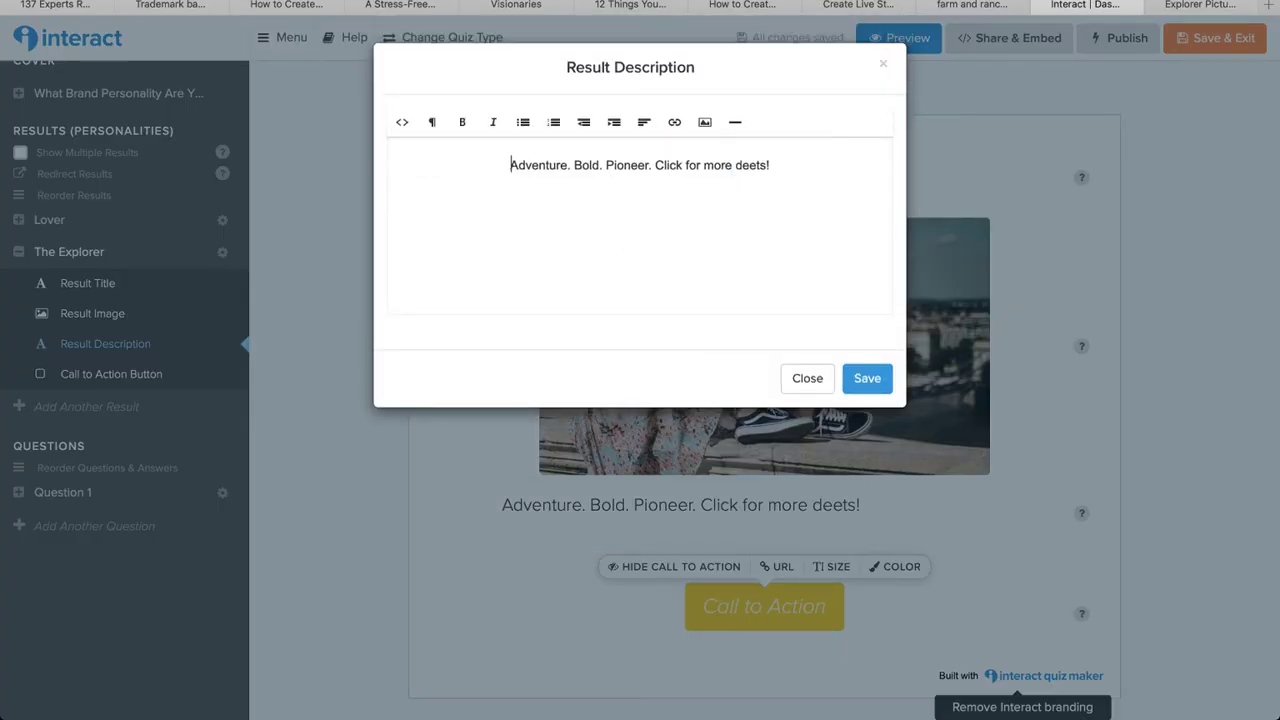
{"action": "left_click", "coordinate": [867, 378]}
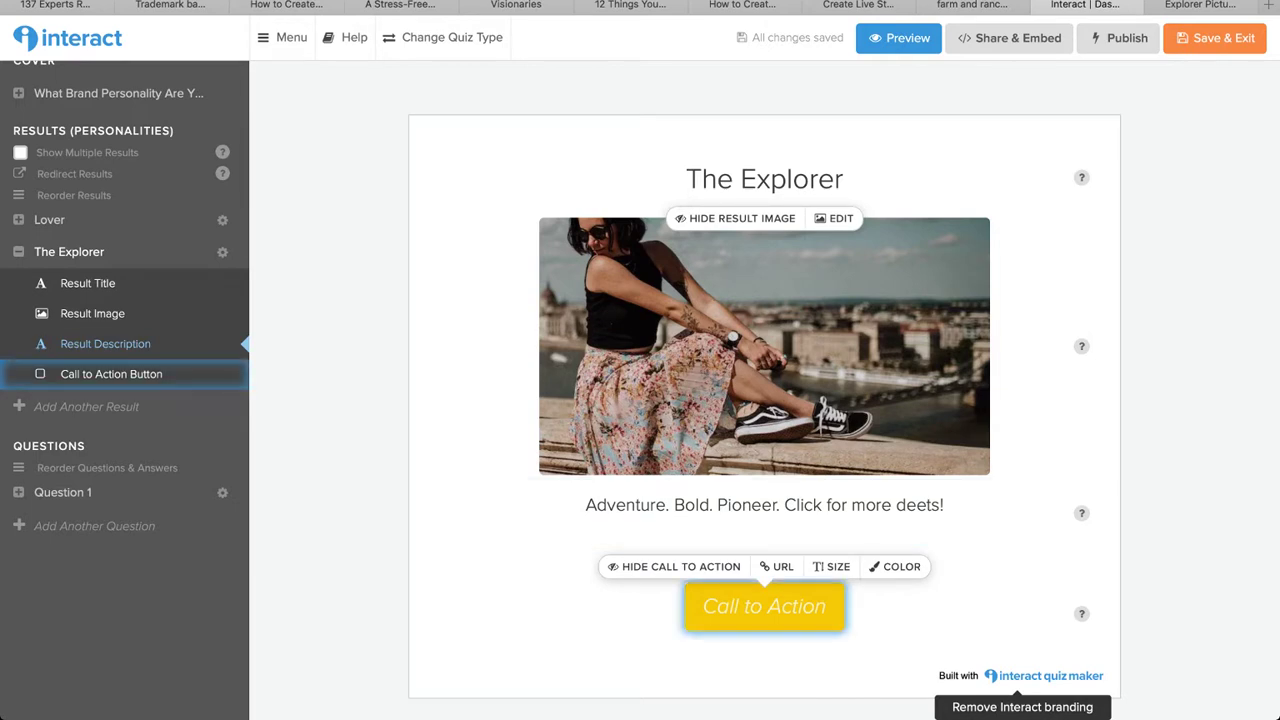
{"action": "left_click", "coordinate": [764, 606]}
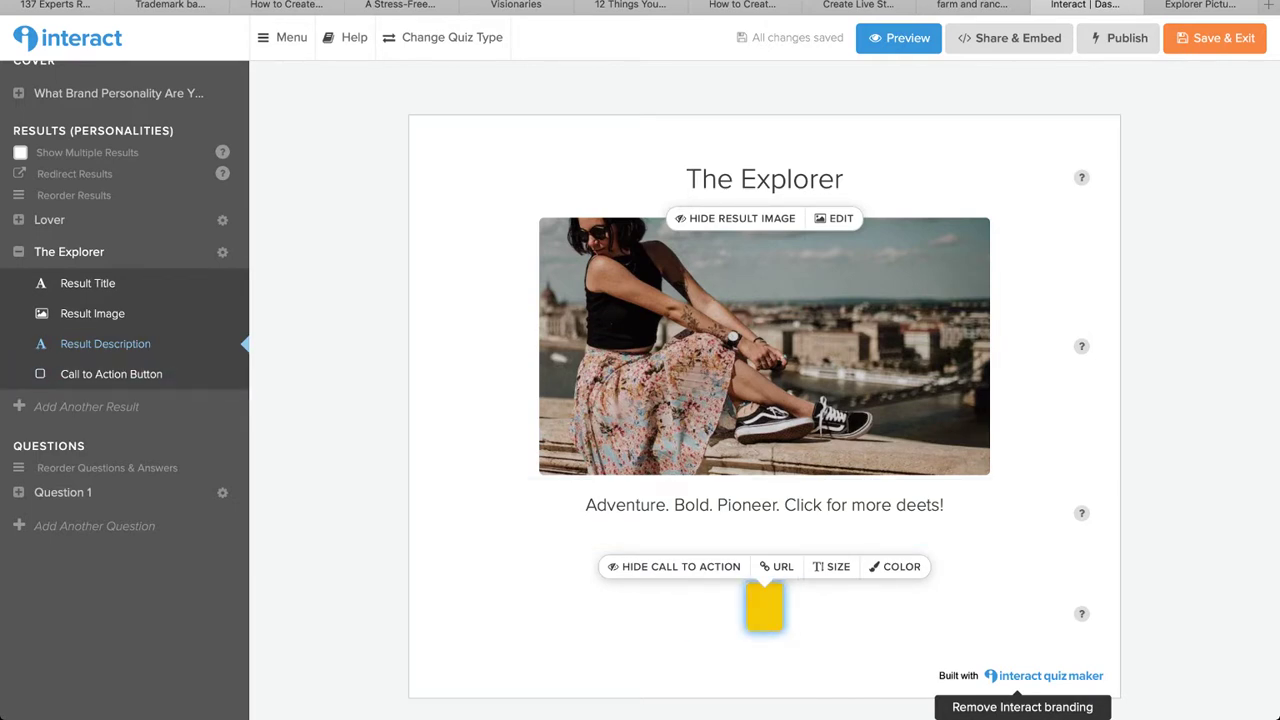
{"action": "type", "text": "Get my deets!"}
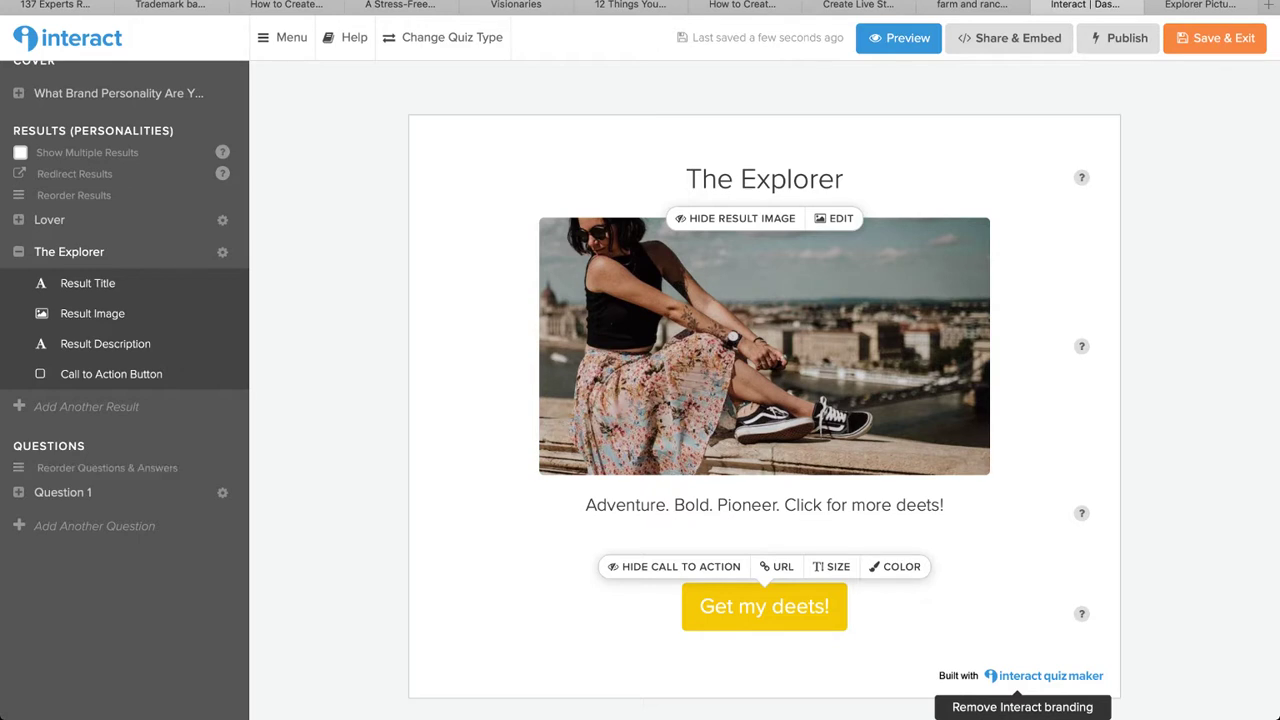
Step: Open the first question and title it "Goals"
{"action": "left_click", "coordinate": [62, 492]}
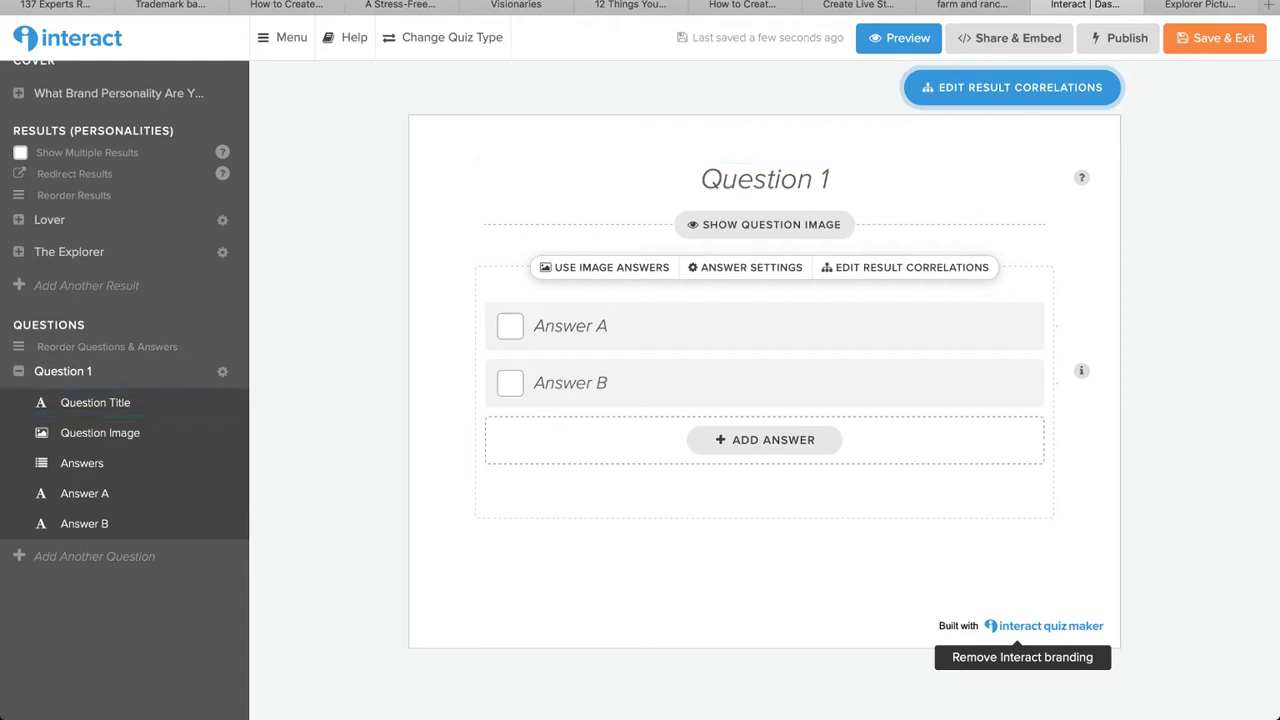
{"action": "left_click", "coordinate": [765, 179]}
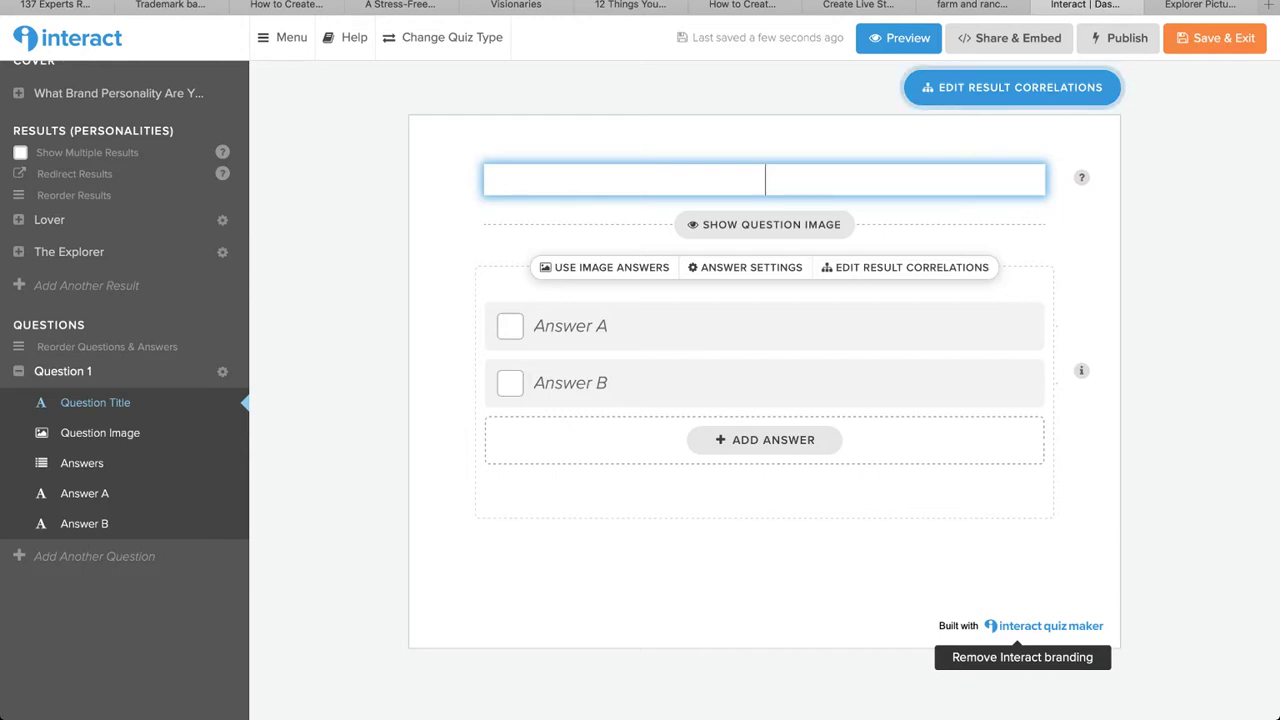
{"action": "type", "text": "Goals"}
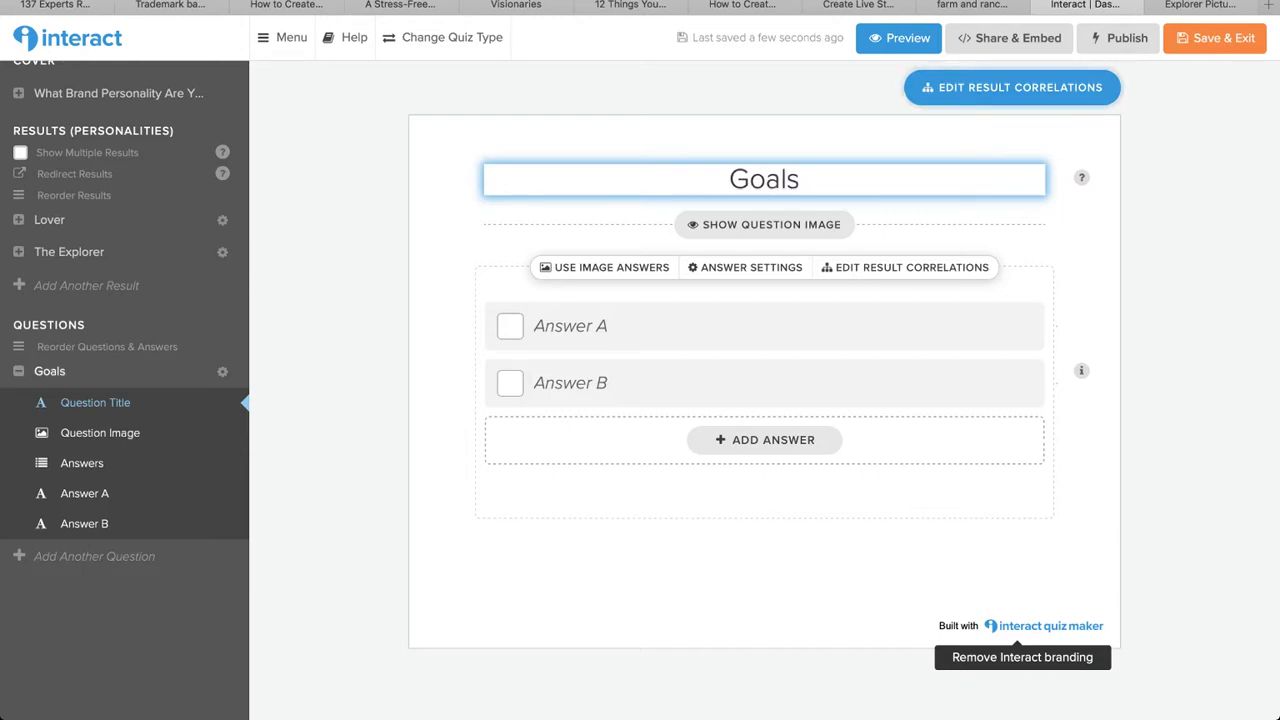
Step: Set Answer A of the "Goals" question to "You elevate your client's experience using intimate connection, passion, and sensation."
{"action": "left_click", "coordinate": [535, 326]}
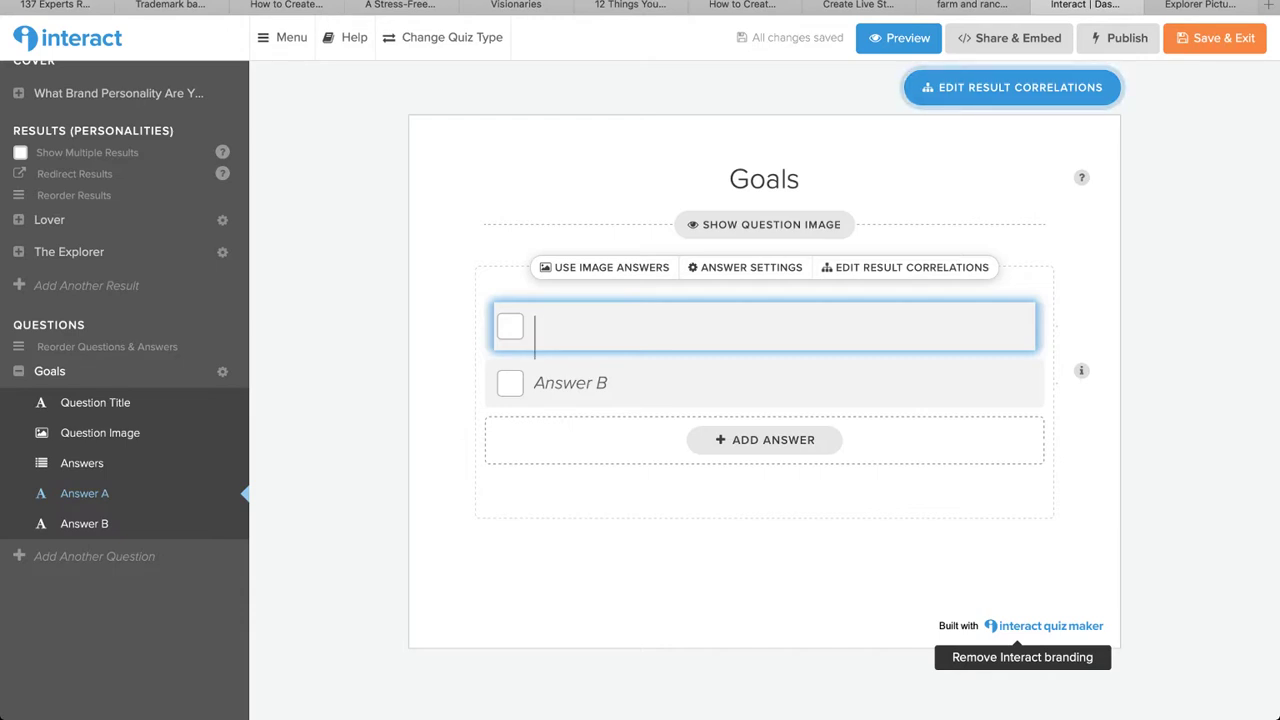
{"action": "type", "text": "You elevate y"}
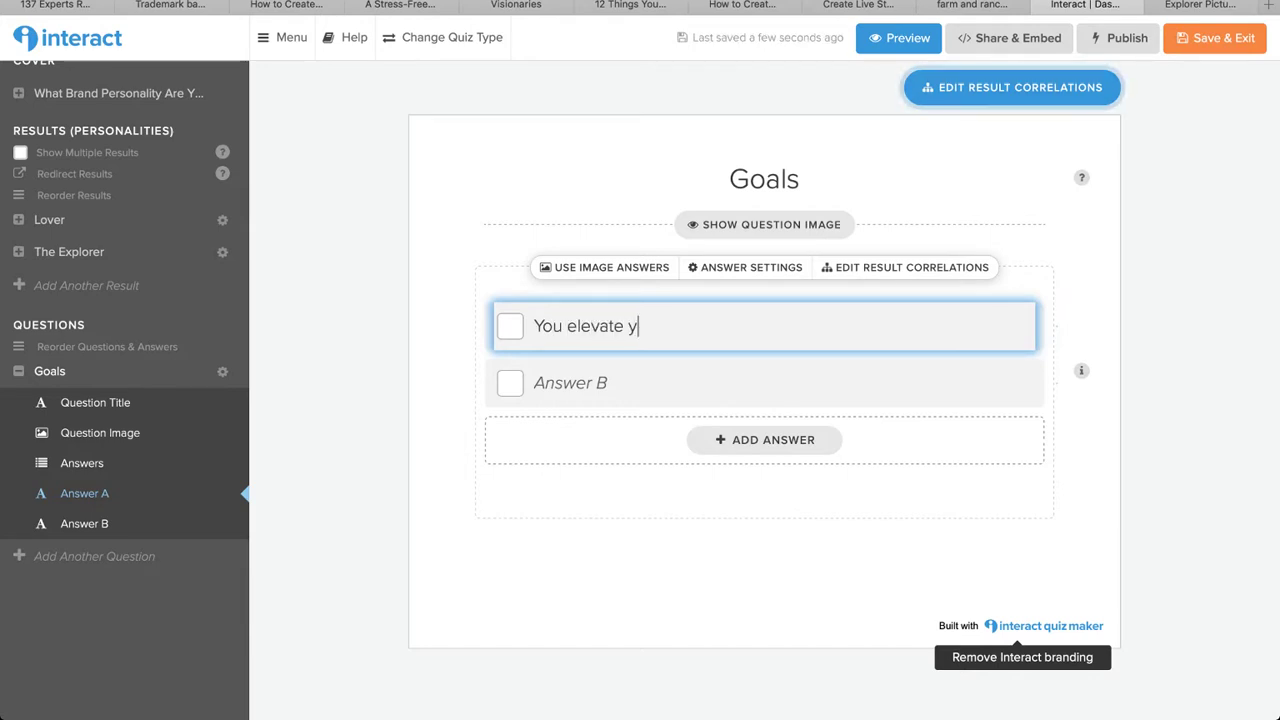
{"action": "type", "text": "our client's experience"}
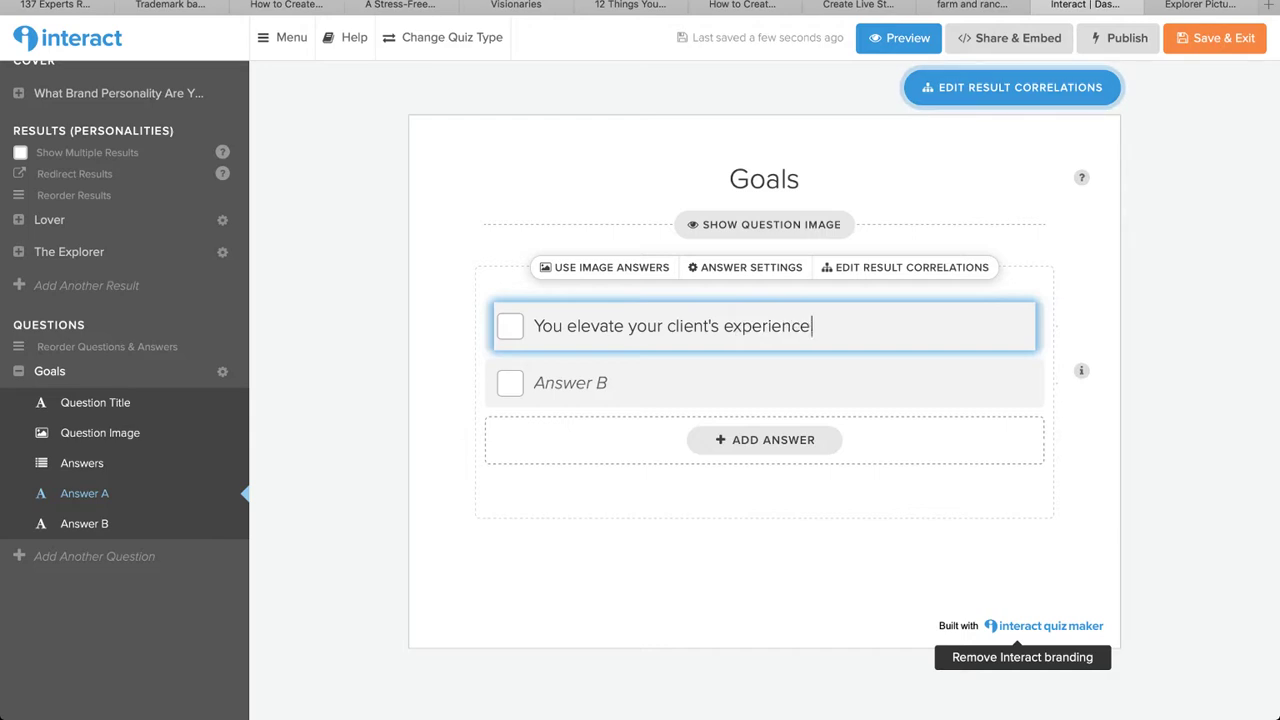
{"action": "type", "text": " using intimat"}
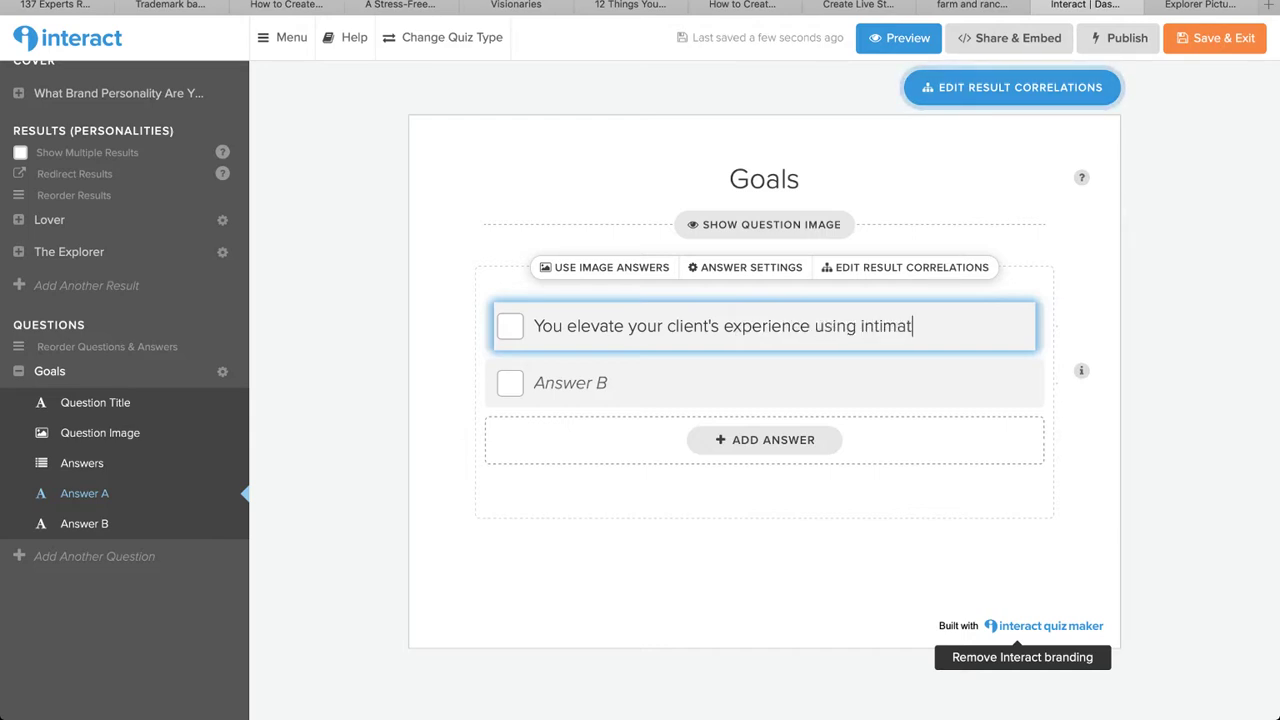
{"action": "type", "text": "e connection, pas"}
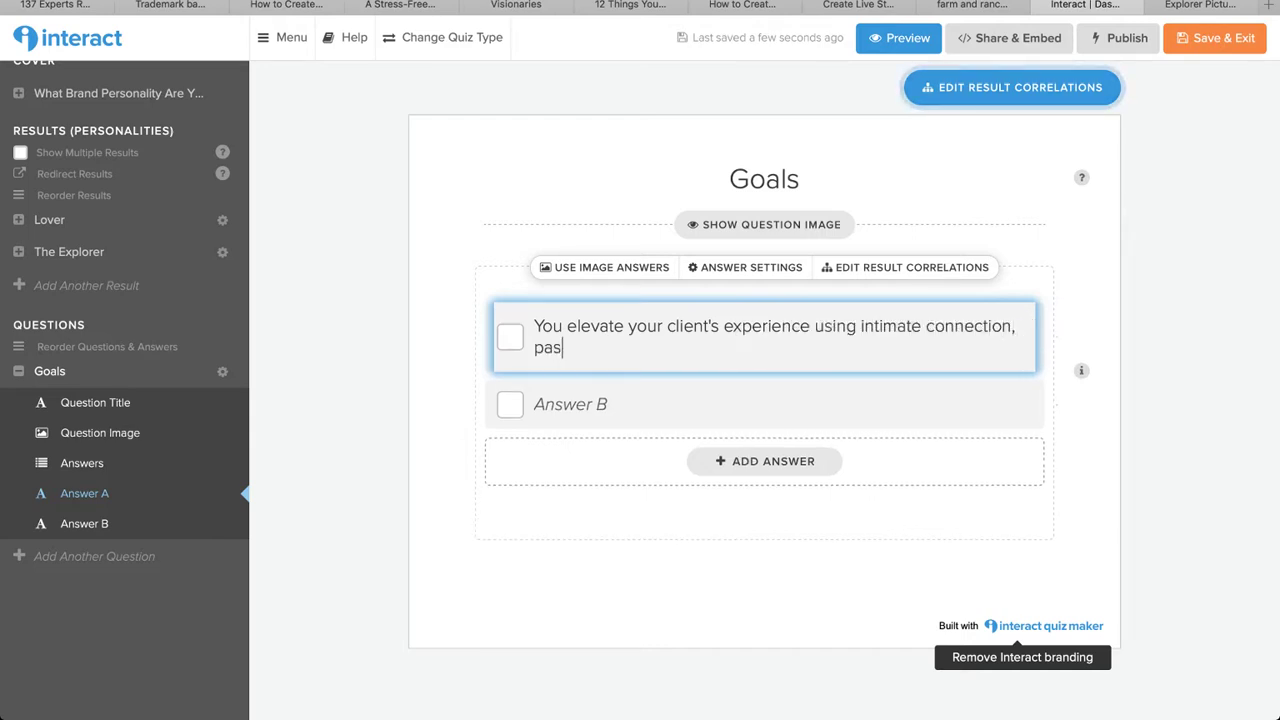
{"action": "type", "text": "sion, and sensation."}
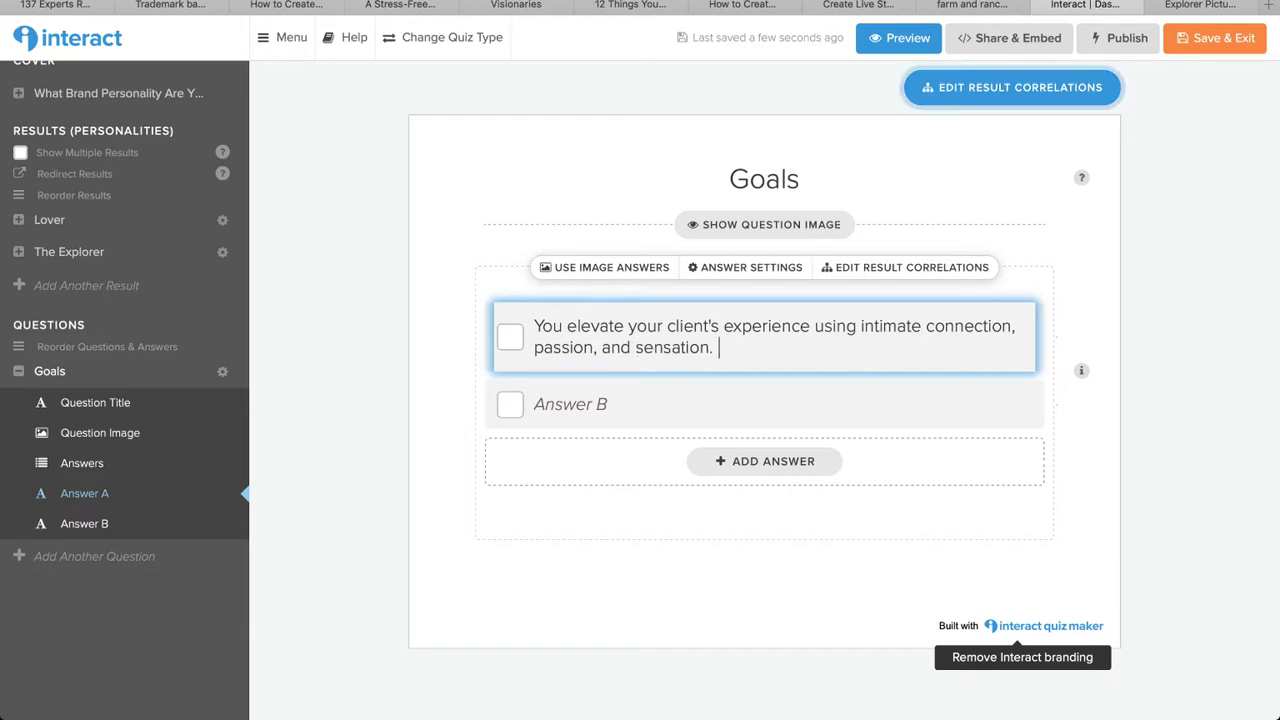
Step: Set Answer B of the "Goals" question to "You create new and exciting adventures for your clients."
{"action": "left_click", "coordinate": [637, 404]}
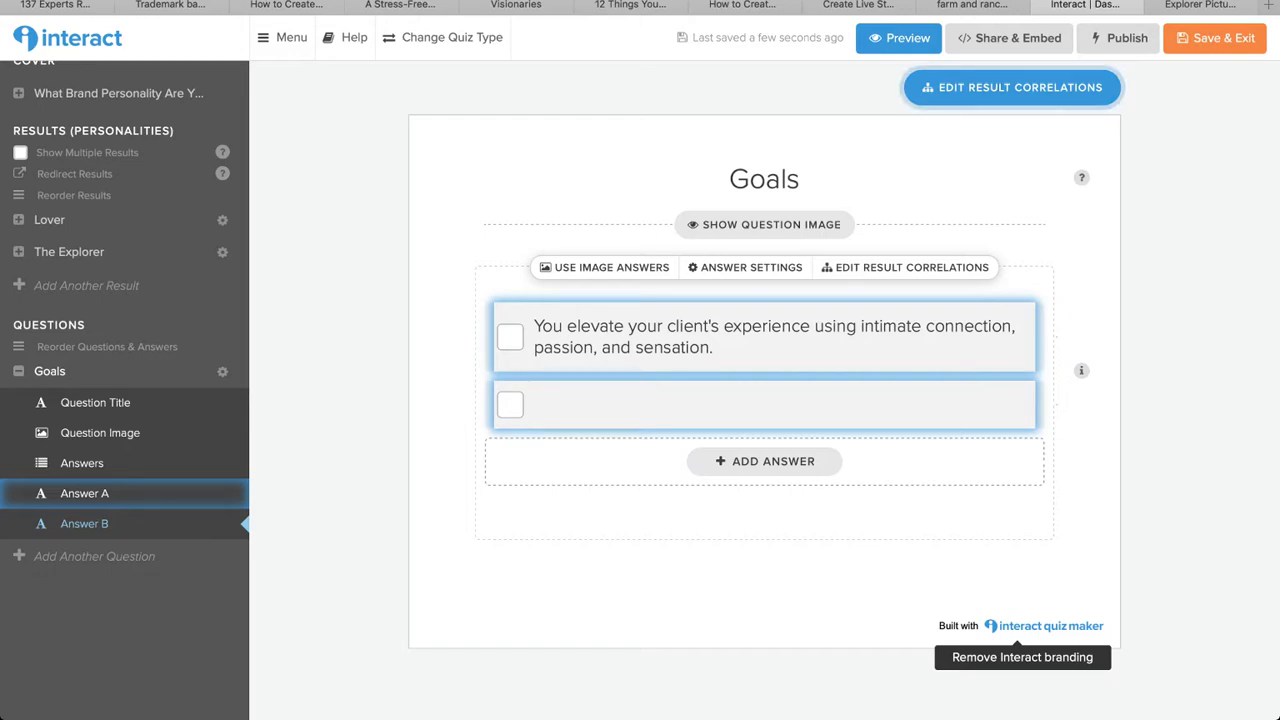
{"action": "type", "text": "You create new and exciting adventures "}
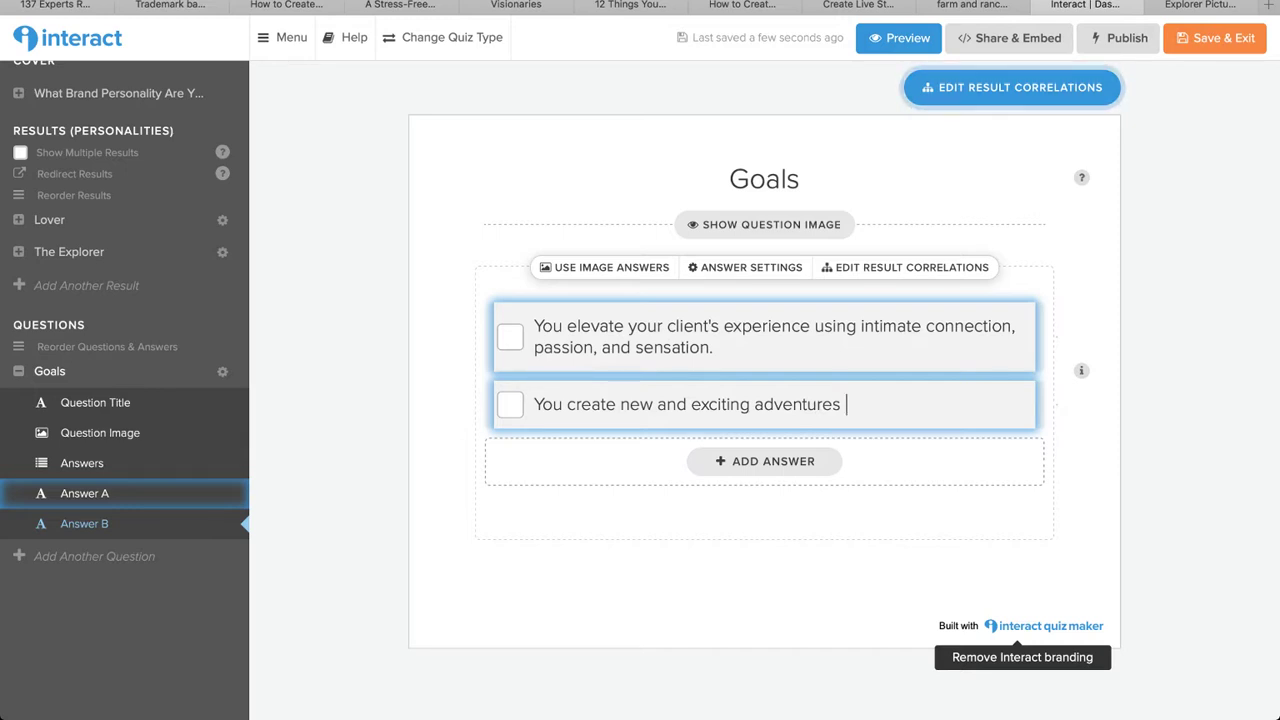
{"action": "type", "text": "for yo"}
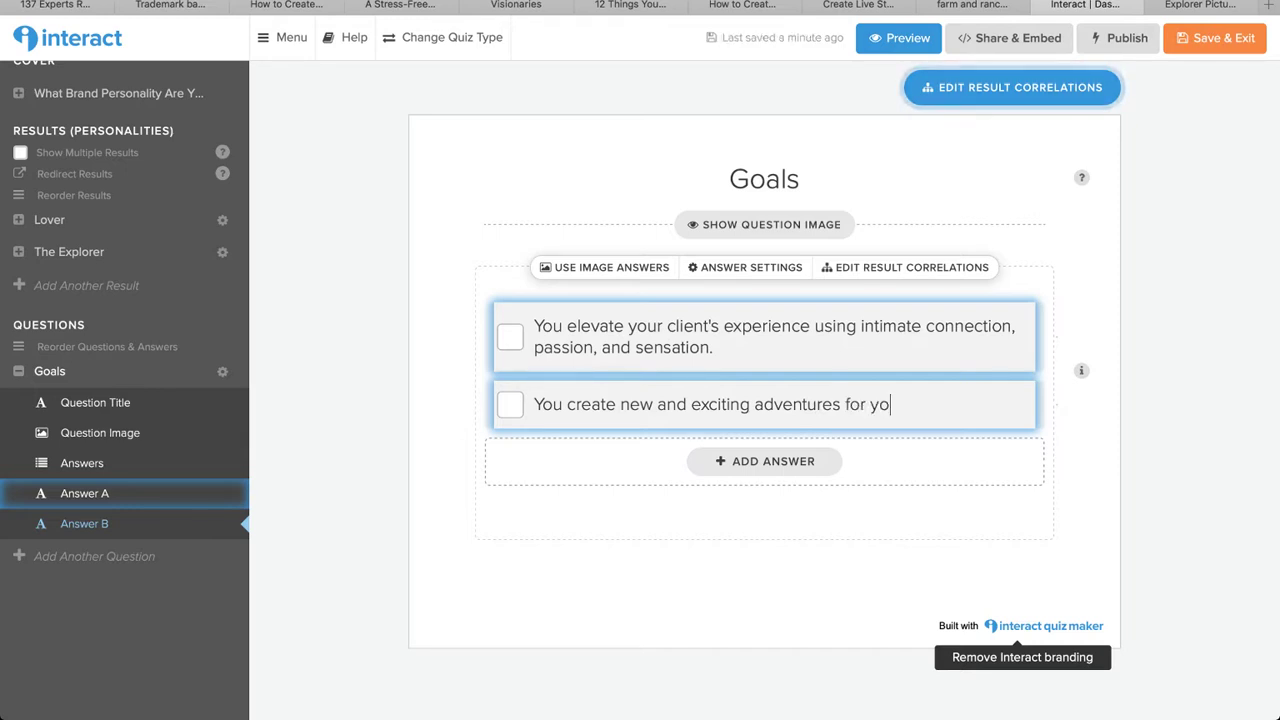
{"action": "type", "text": "ur clients."}
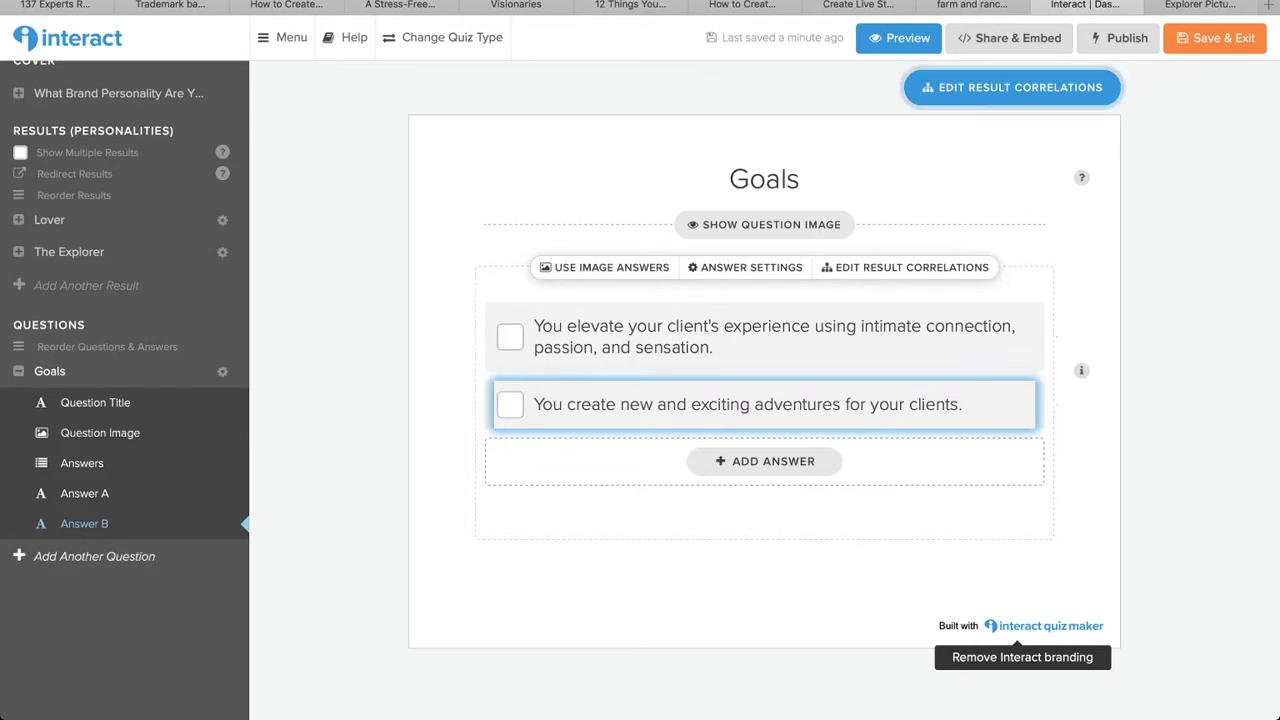
Step: Add a second question to the quiz and title it "Philosophy"
{"action": "left_click", "coordinate": [94, 556]}
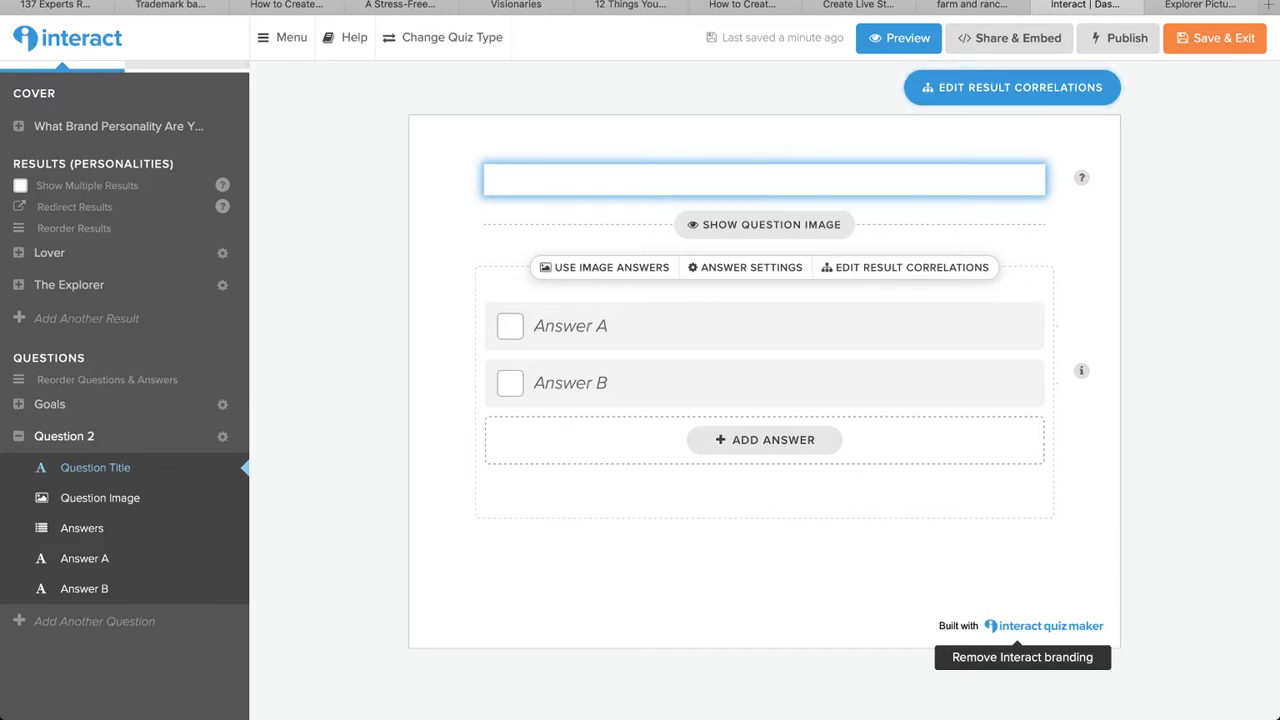
{"action": "type", "text": "Philos"}
{"action": "type", "text": "y"}
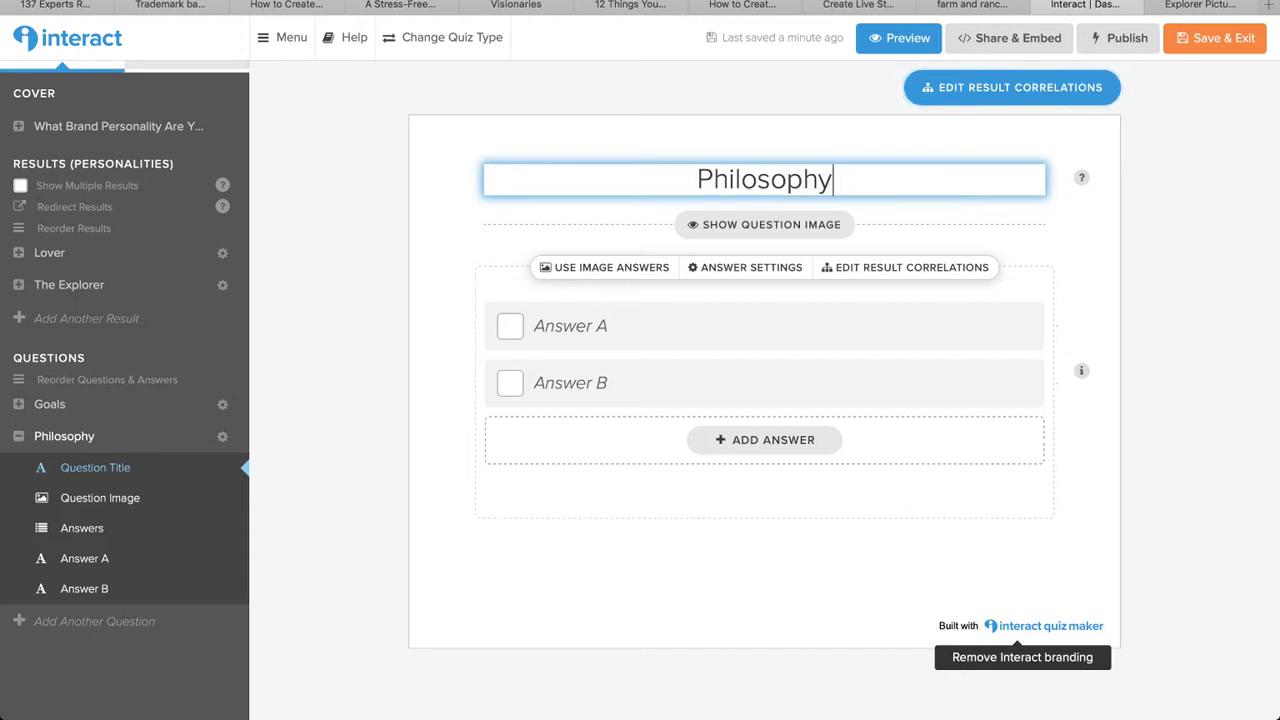
Step: Set Answer A of the "Philosophy" question to "Be sensual and in touch with who you are."
{"action": "left_click", "coordinate": [535, 326]}
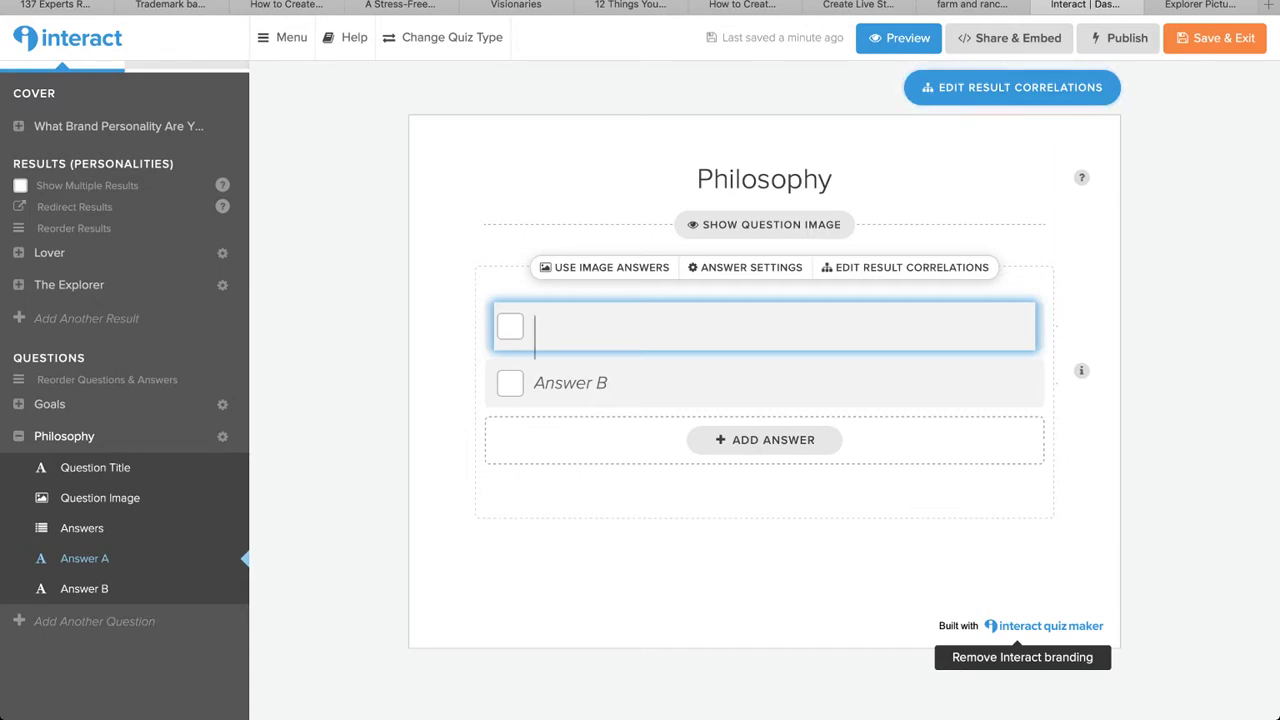
{"action": "type", "text": "Be sensual and in touc"}
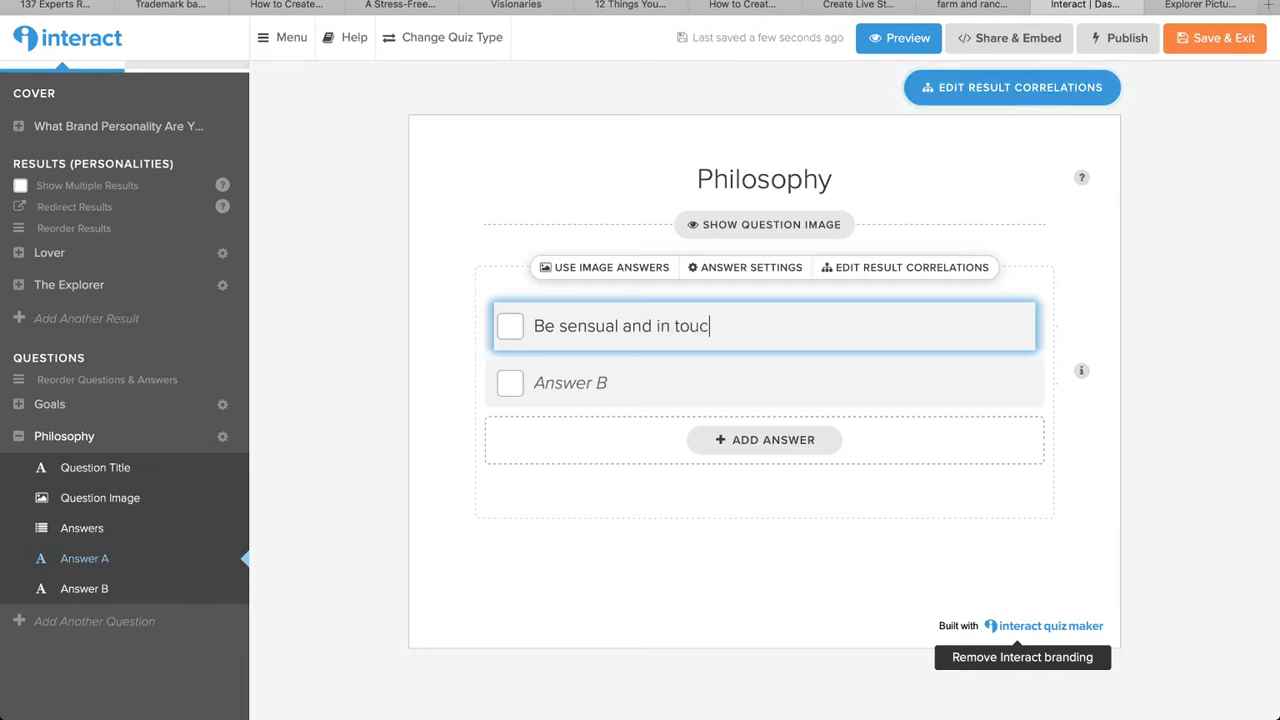
{"action": "type", "text": "h with who ou are"}
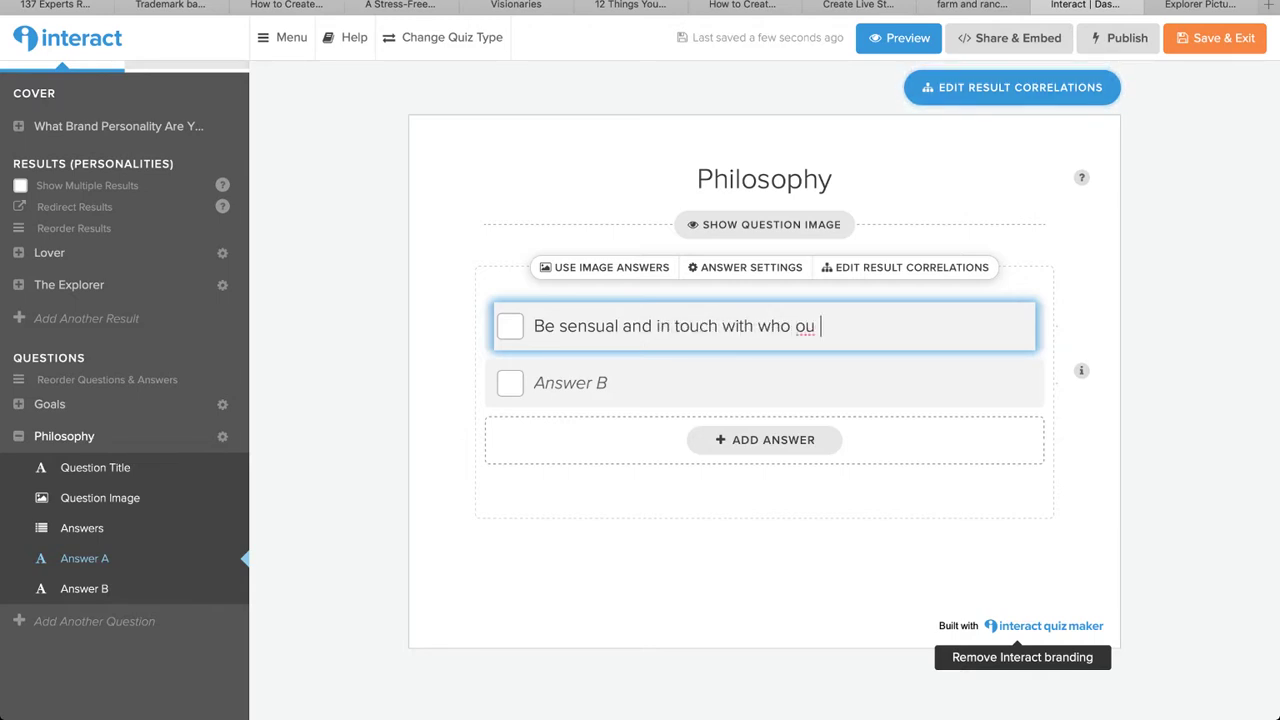
{"action": "key", "text": "BackSpace"}
{"action": "key", "text": "BackSpace"}
{"action": "key", "text": "BackSpace"}
{"action": "key", "text": "BackSpace"}
{"action": "key", "text": "BackSpace"}
{"action": "key", "text": "BackSpace"}
{"action": "type", "text": "you are"}
{"action": "type", "text": "."}
Step: Set Answer B of the "Philosophy" question to "Be bold, independent, and pioneers. Take risks even if alone!"
{"action": "left_click", "coordinate": [535, 383]}
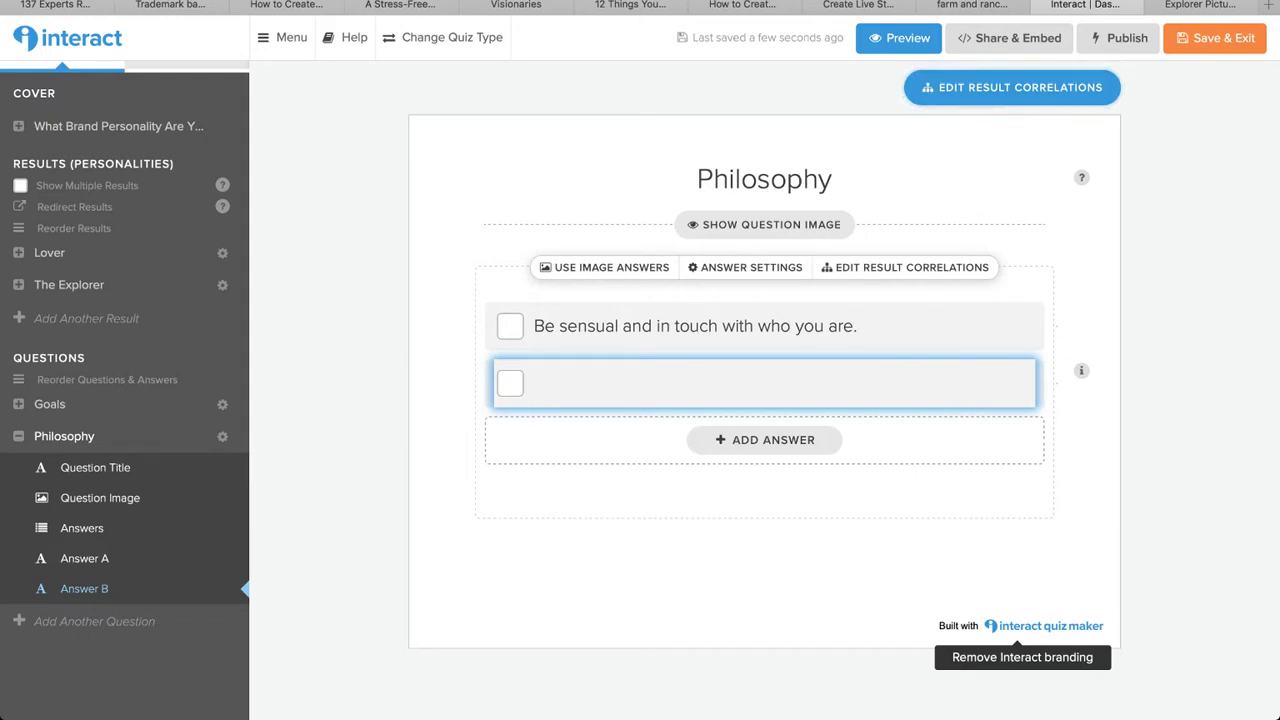
{"action": "type", "text": "Be bold, independent, and pio"}
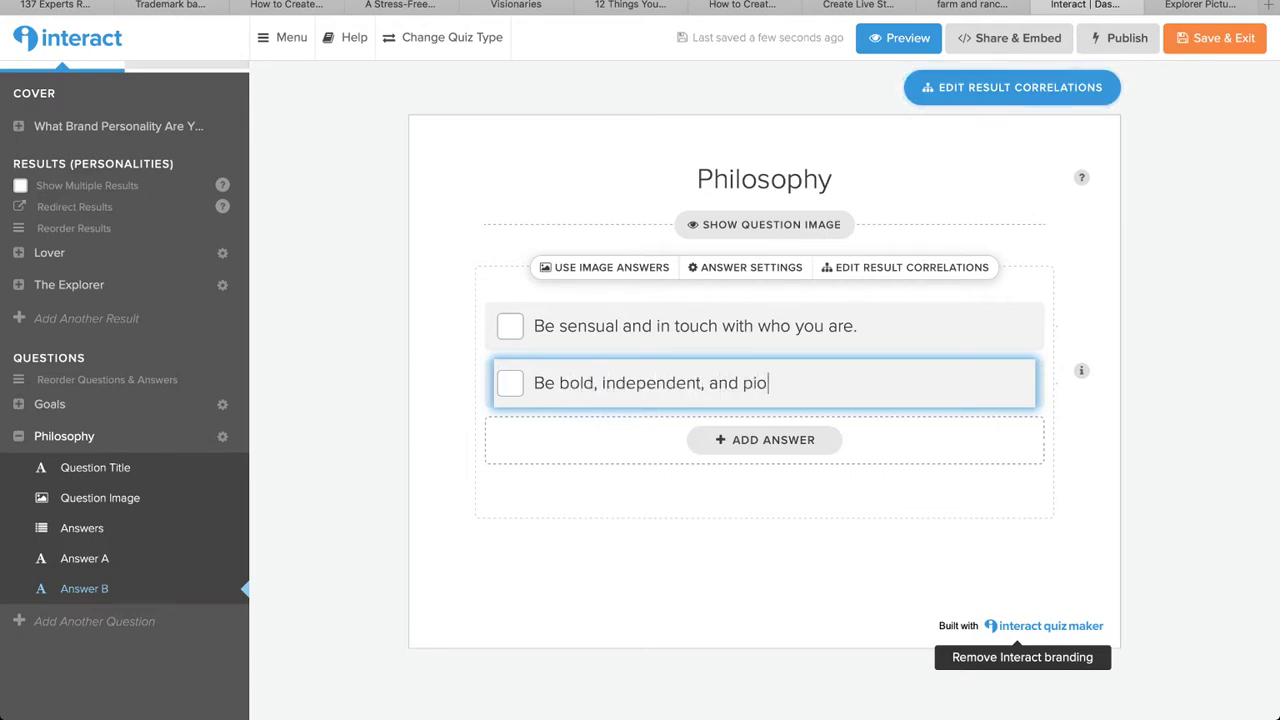
{"action": "type", "text": "neers. Take risks even if alone!"}
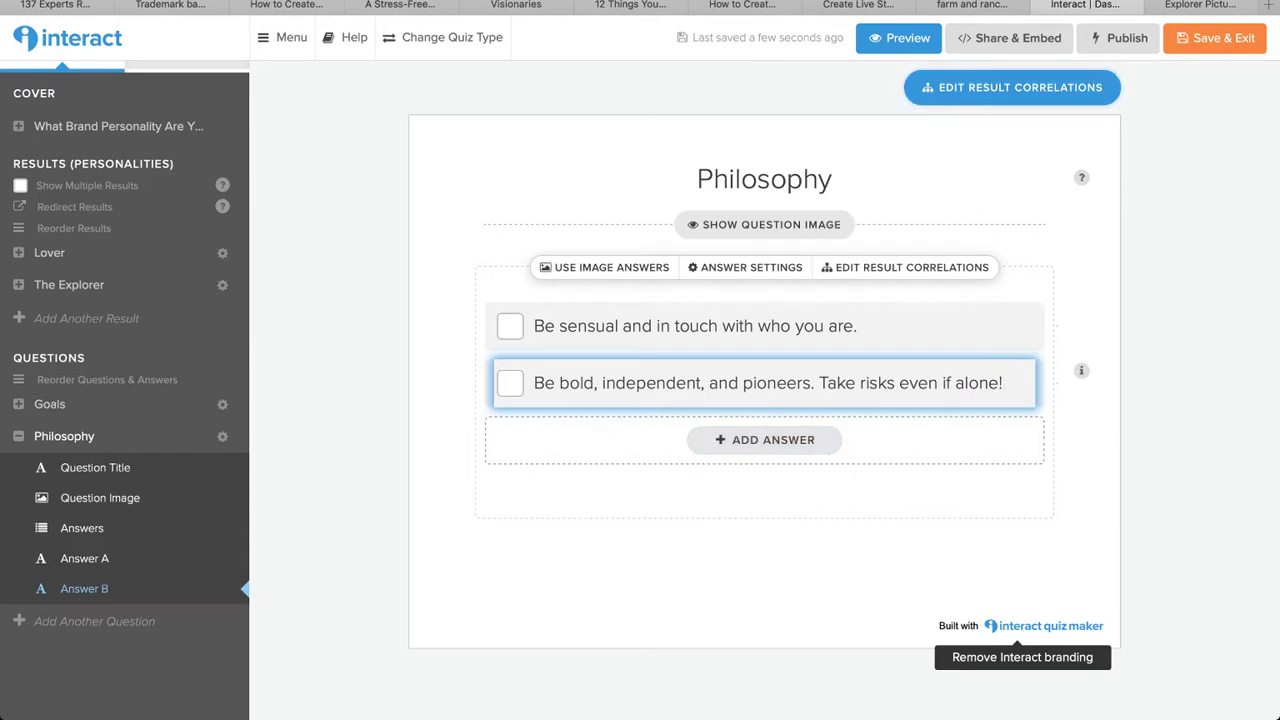
Step: Correlate the "Goals" question's first answer with Lover and its second answer with The Explorer, and save the correlations
{"action": "scroll", "coordinate": [124, 558], "scroll_direction": "down", "scroll_amount": 3}
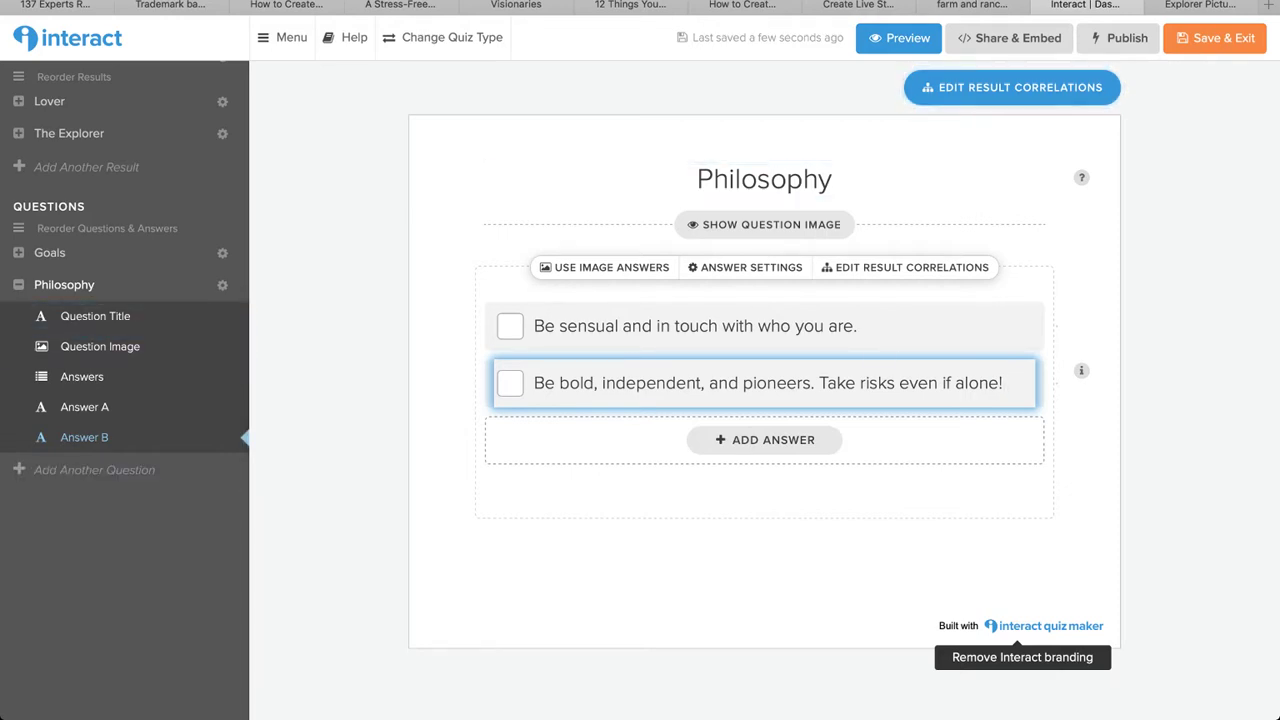
{"action": "left_click", "coordinate": [50, 252]}
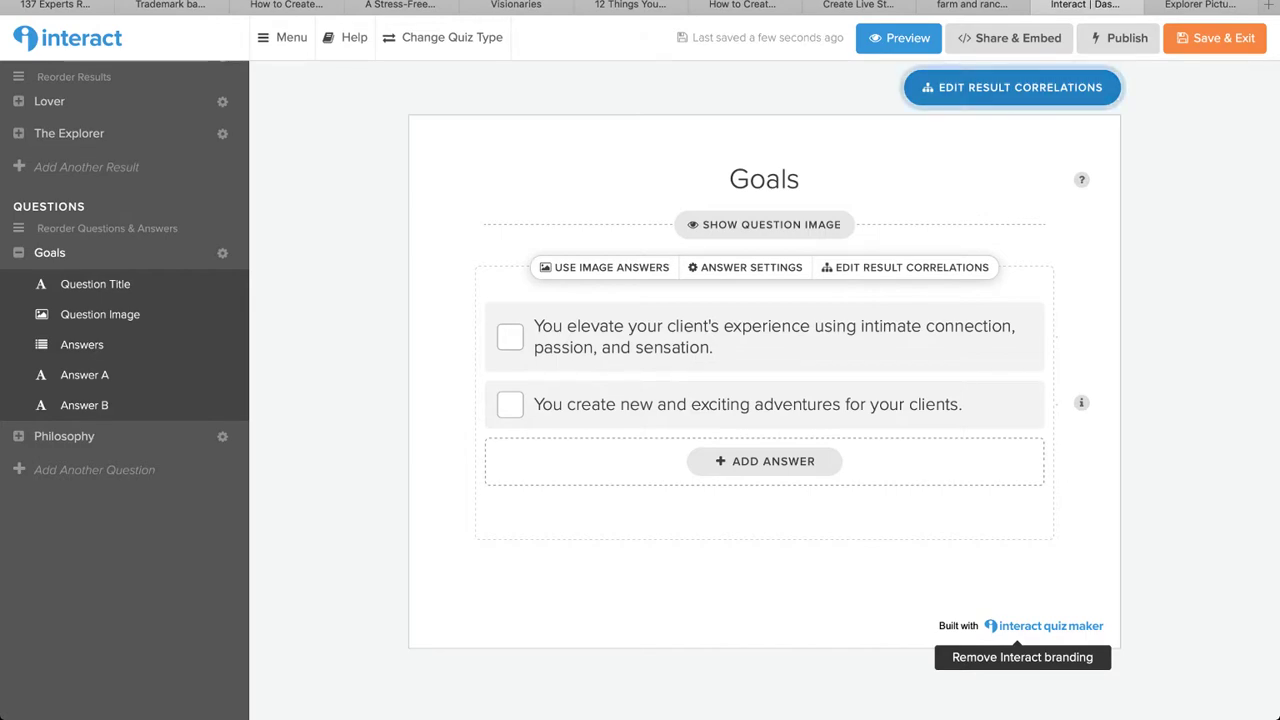
{"action": "left_click", "coordinate": [1012, 87]}
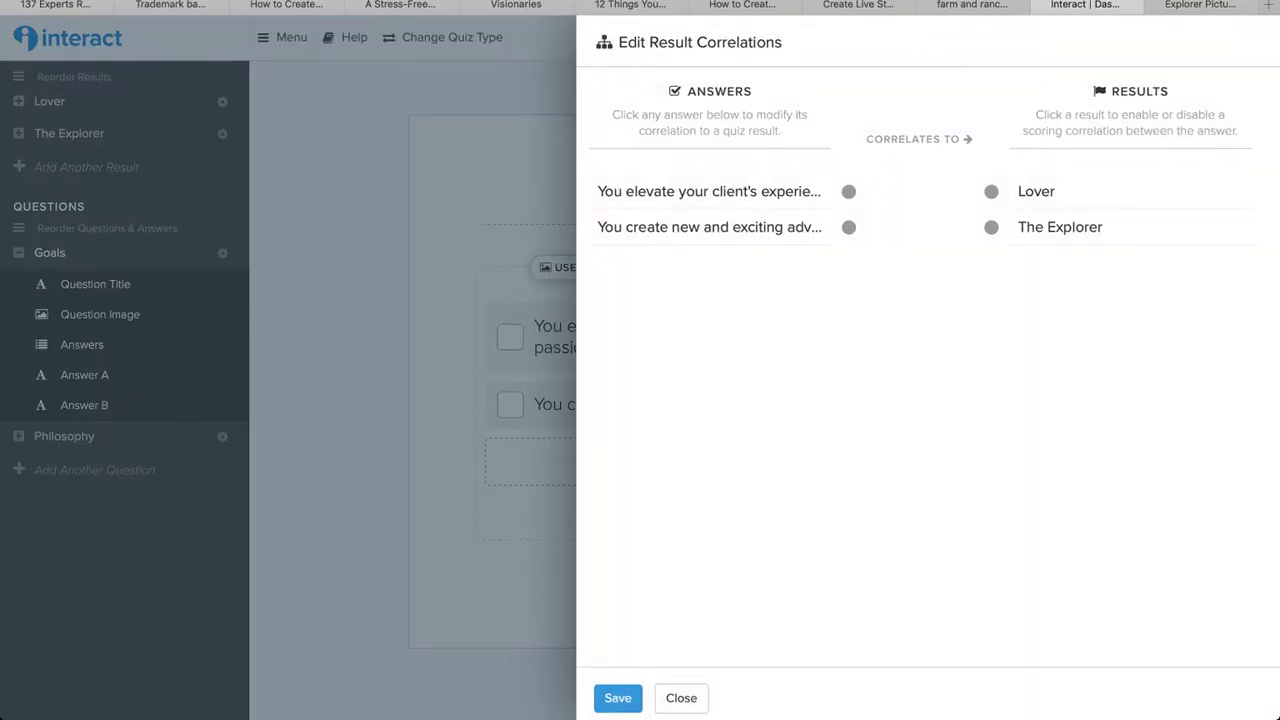
{"action": "left_click", "coordinate": [709, 191]}
{"action": "left_click", "coordinate": [1129, 191]}
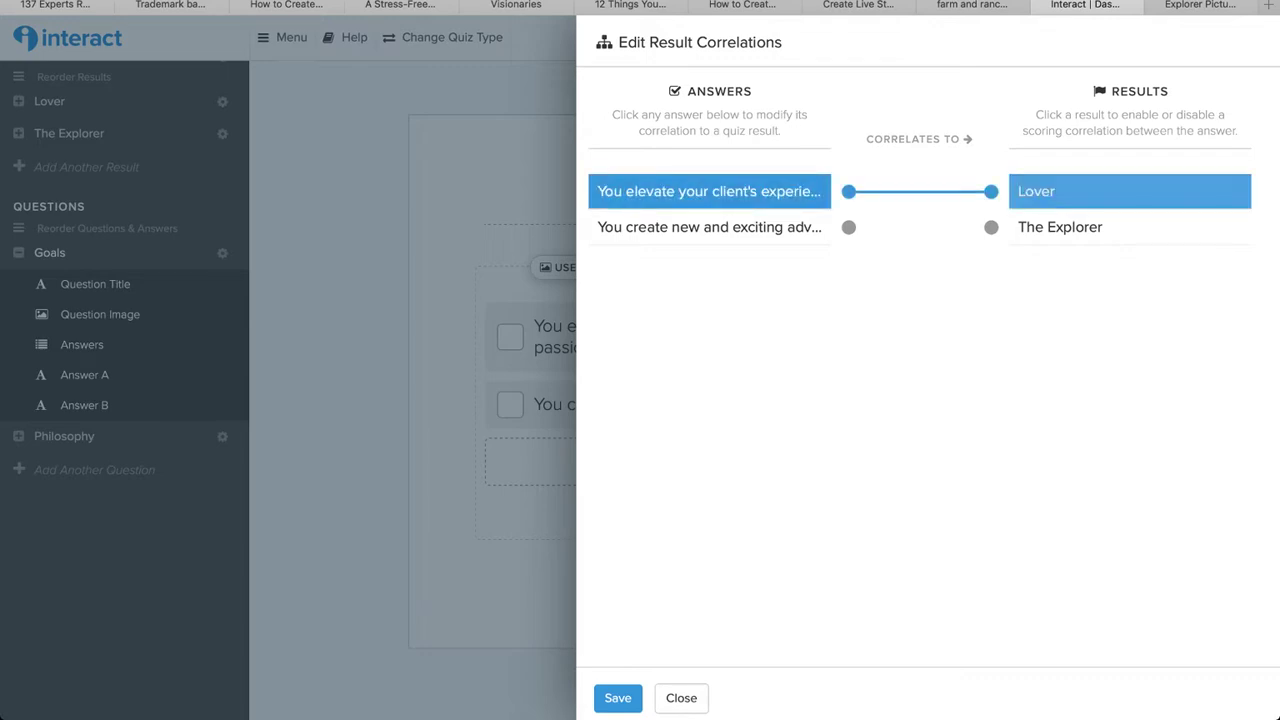
{"action": "left_click", "coordinate": [709, 227]}
{"action": "left_click", "coordinate": [1129, 227]}
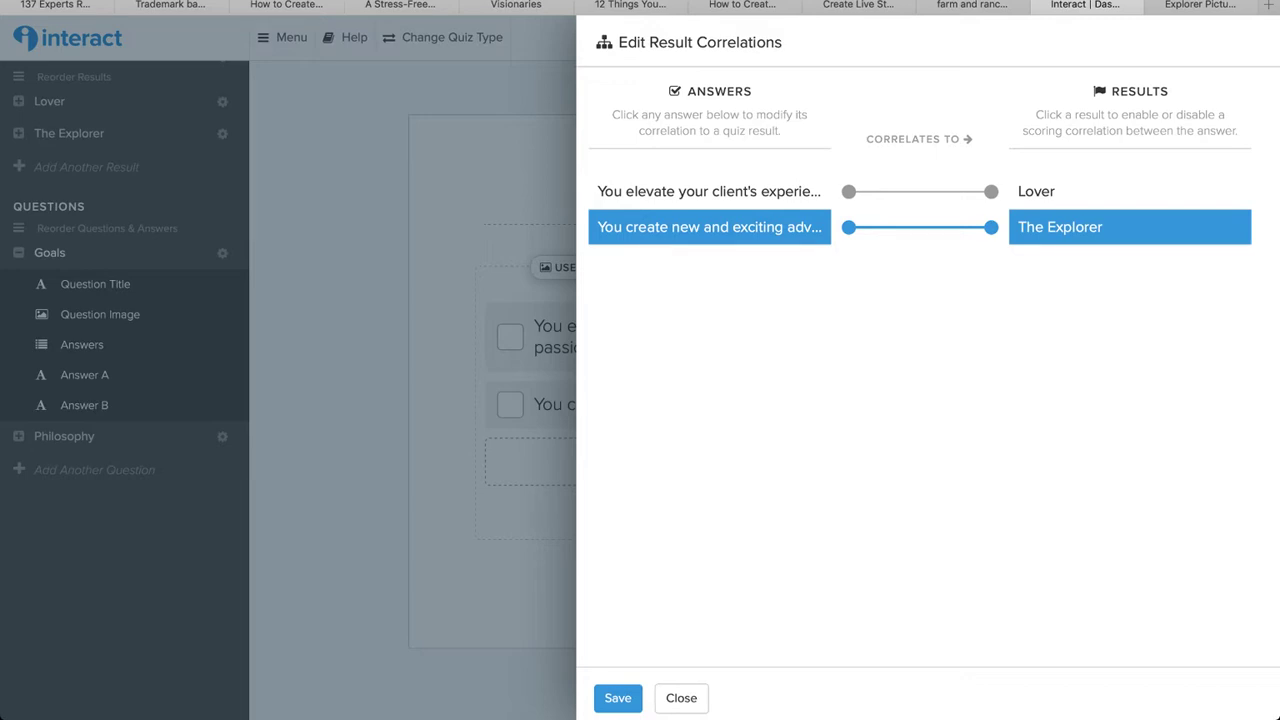
{"action": "left_click", "coordinate": [617, 698]}
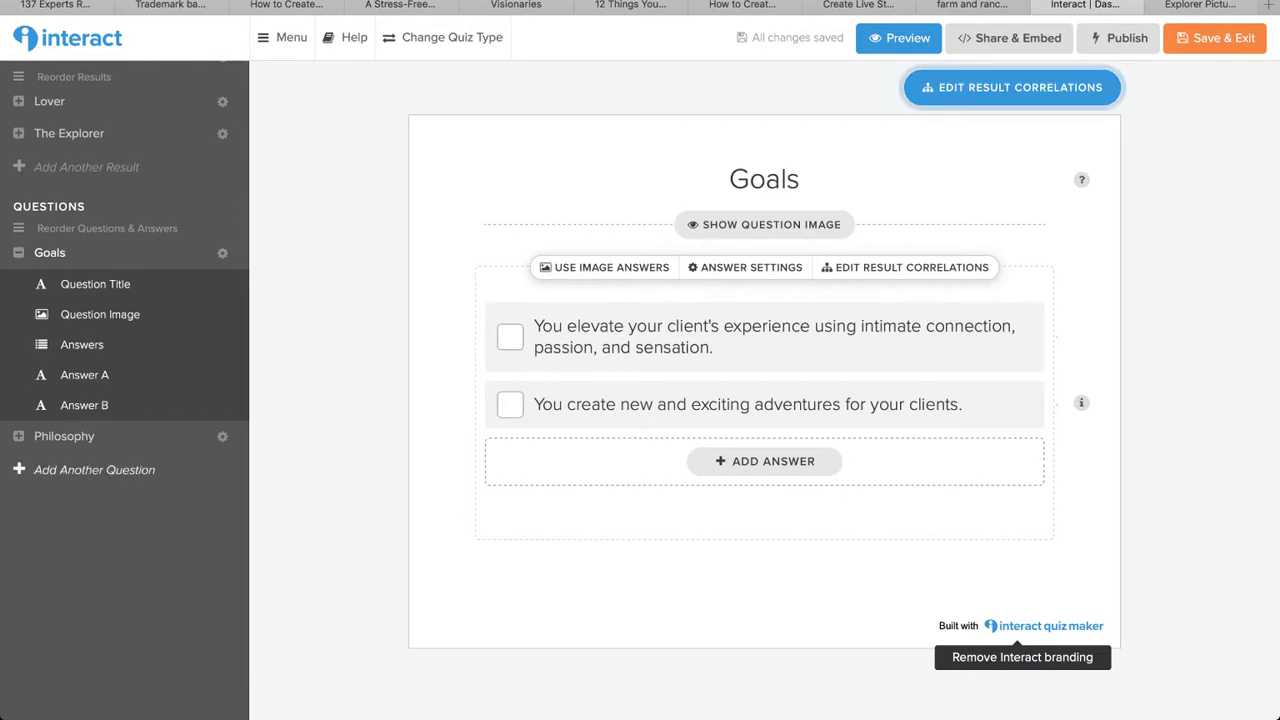
Step: Correlate the "Philosophy" question's "Be sensual" answer with Lover and its "Be bold" answer with The Explorer, and save the correlations
{"action": "left_click", "coordinate": [64, 436]}
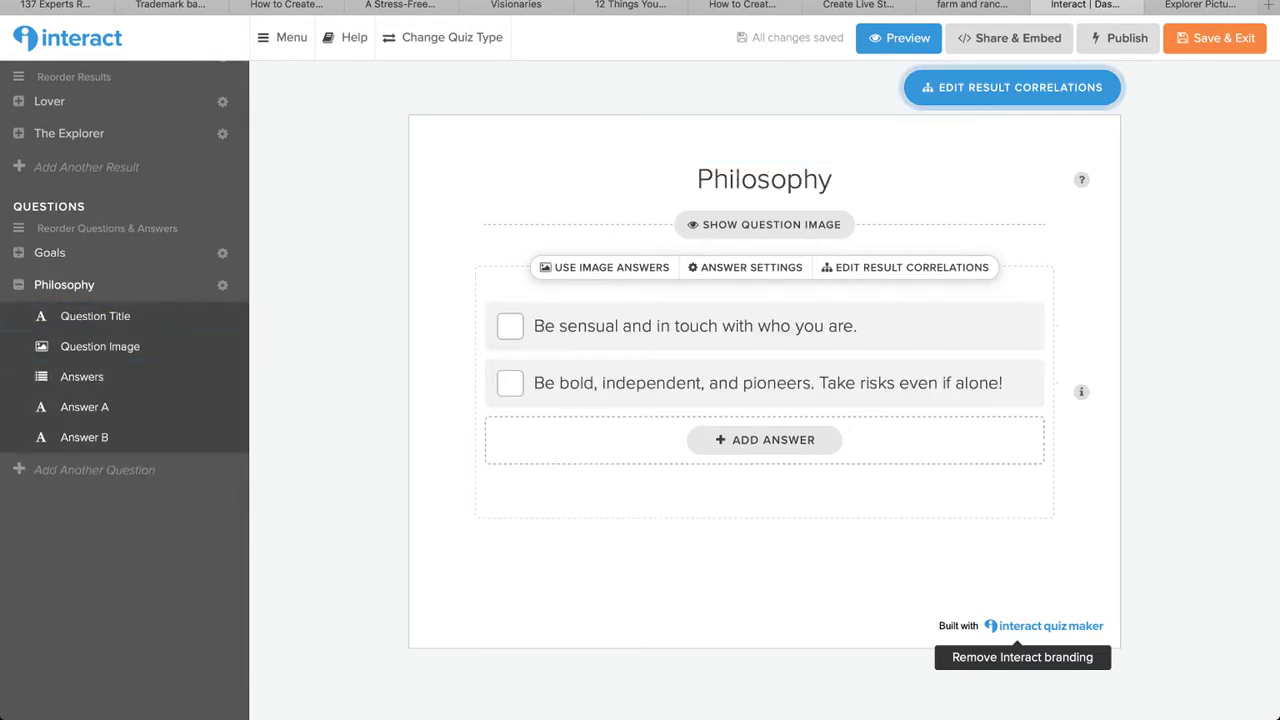
{"action": "left_click", "coordinate": [1012, 87]}
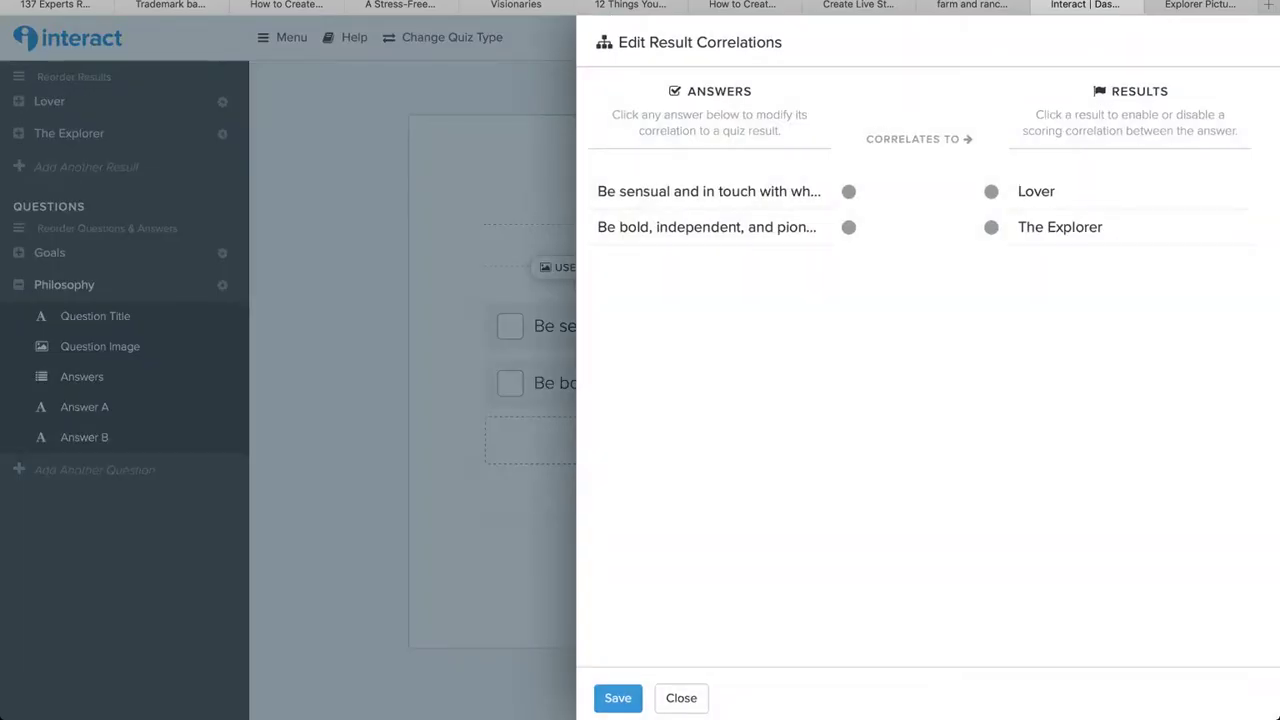
{"action": "left_click", "coordinate": [709, 191]}
{"action": "left_click", "coordinate": [1129, 191]}
{"action": "left_click", "coordinate": [709, 227]}
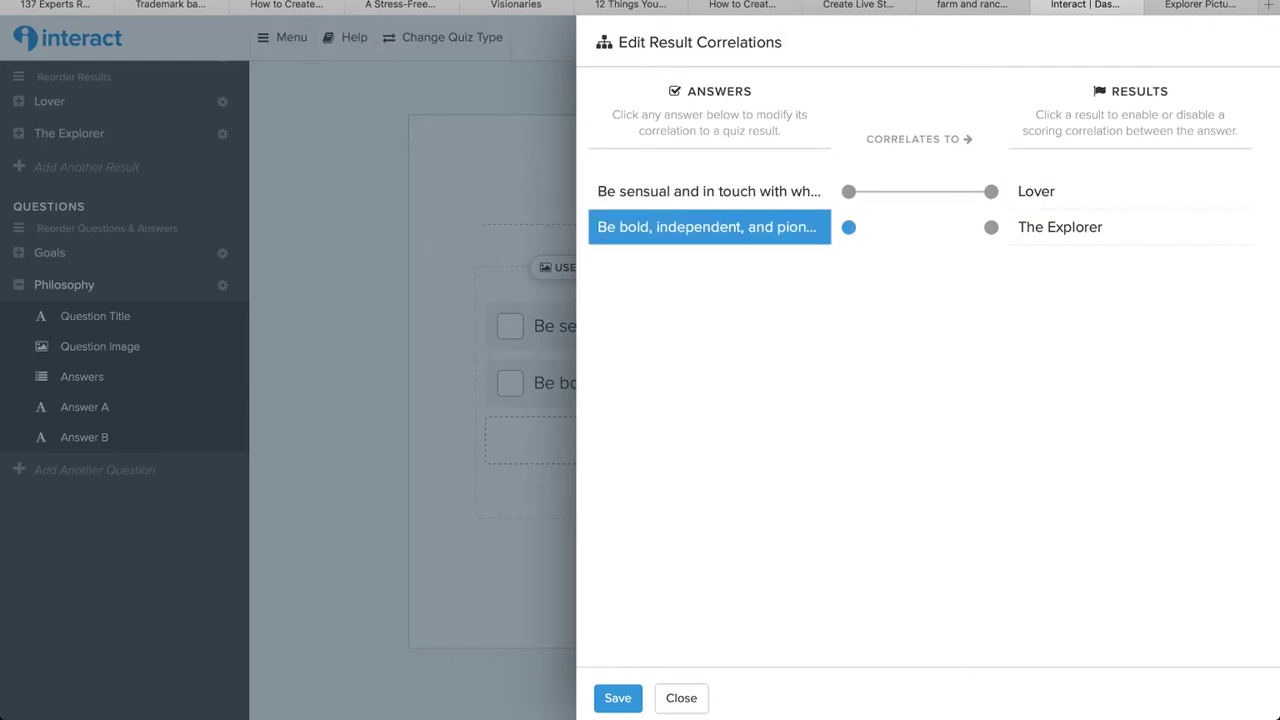
{"action": "left_click", "coordinate": [1060, 227]}
{"action": "left_click", "coordinate": [617, 698]}
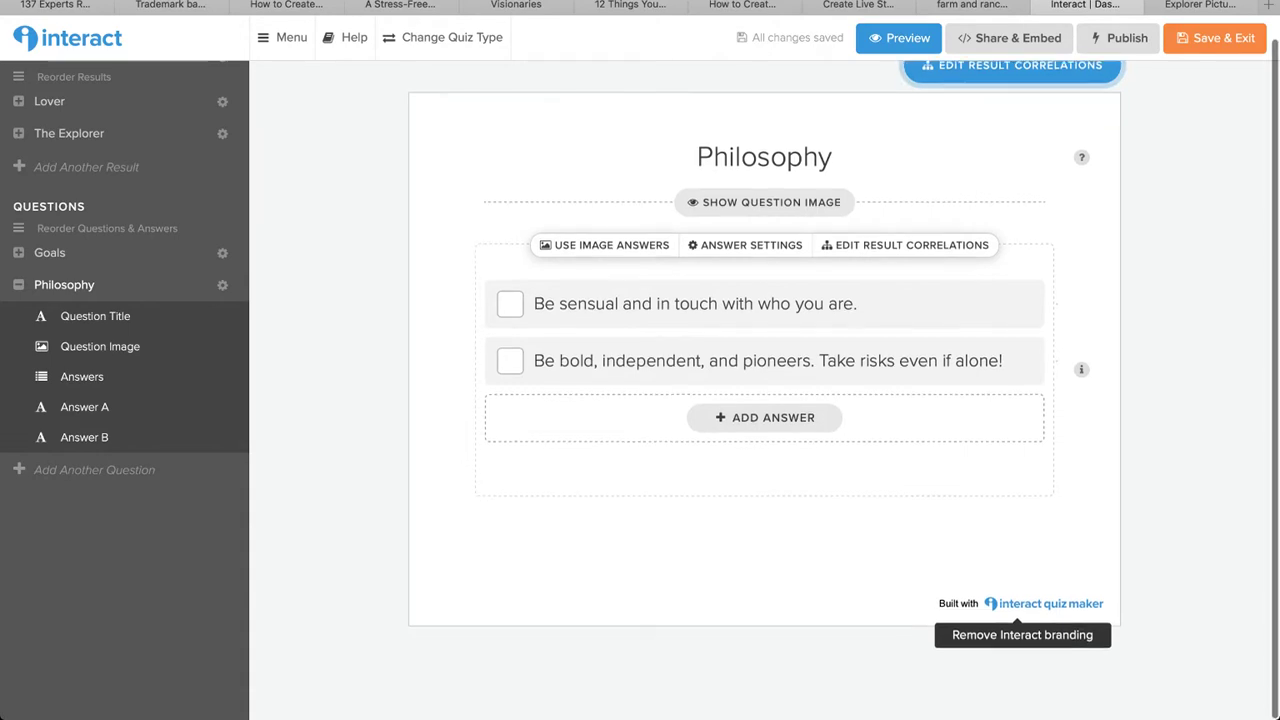
Step: Review the quiz's style settings, cover, Lover result and "Goals" question
{"action": "scroll", "coordinate": [124, 300], "scroll_direction": "up", "scroll_amount": 10}
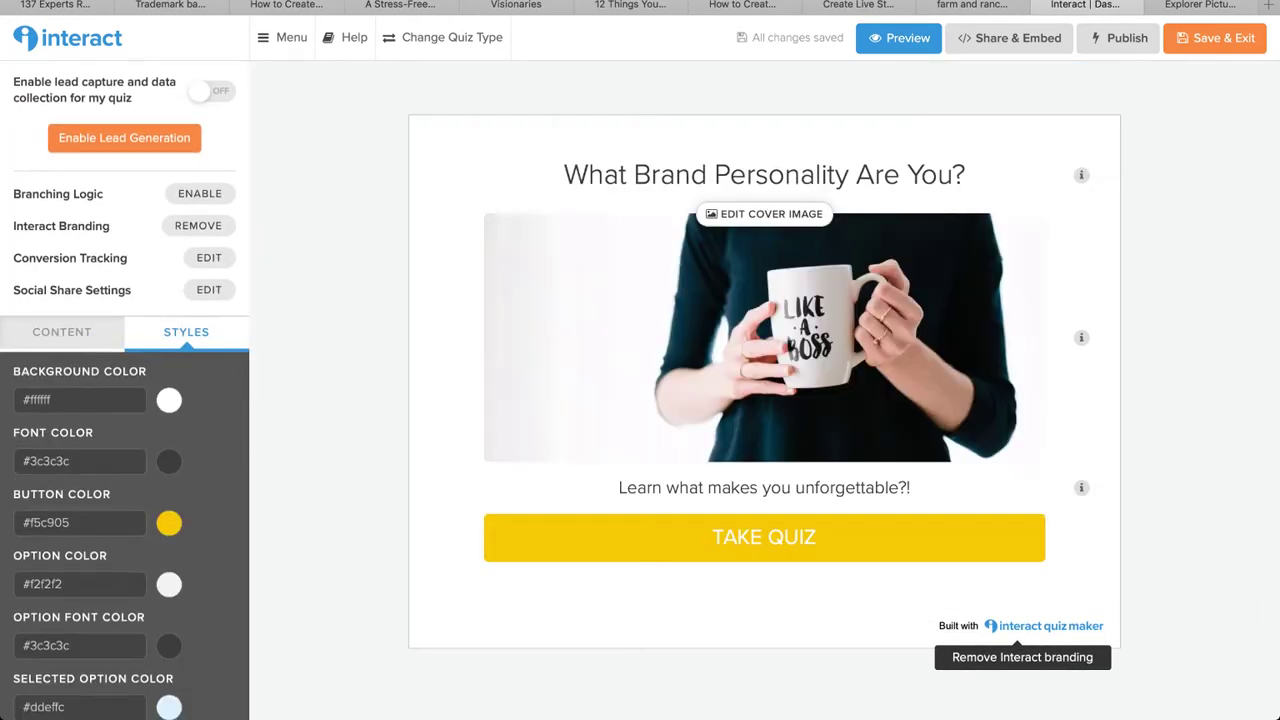
{"action": "scroll", "coordinate": [124, 390], "scroll_direction": "down", "scroll_amount": 4}
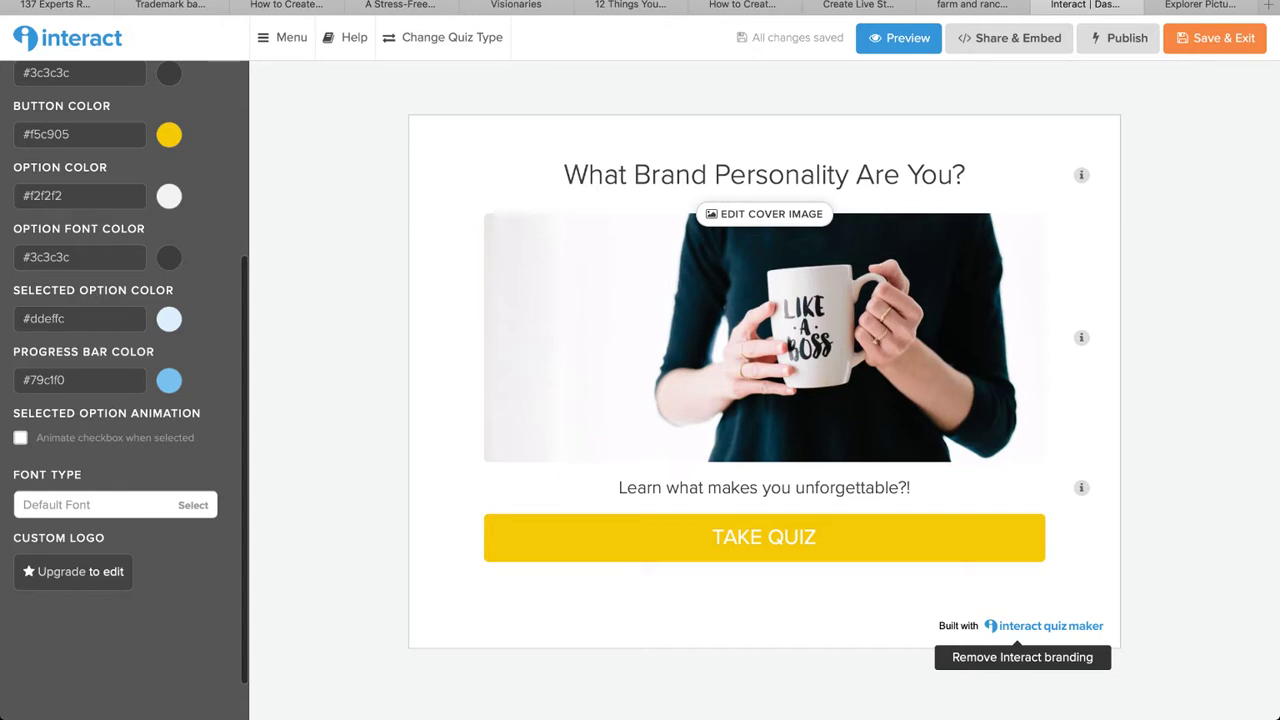
{"action": "scroll", "coordinate": [124, 390], "scroll_direction": "up", "scroll_amount": 4}
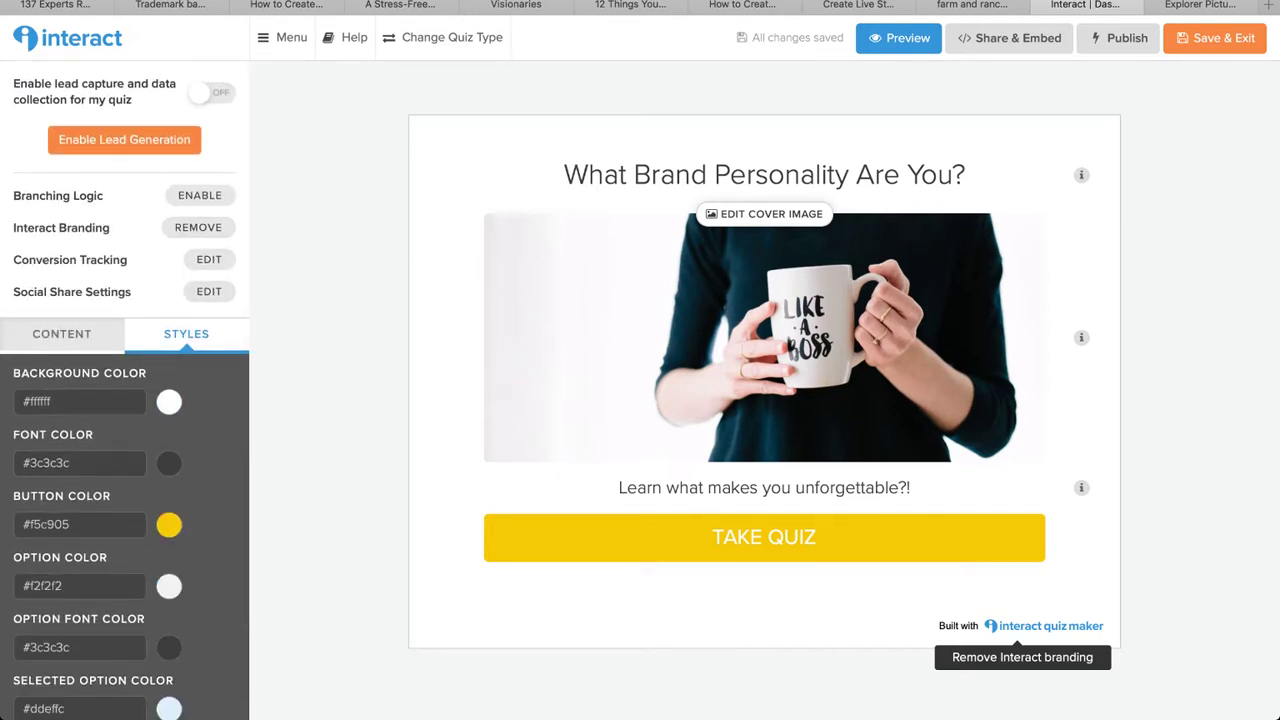
{"action": "left_click", "coordinate": [62, 334]}
{"action": "left_click", "coordinate": [92, 469]}
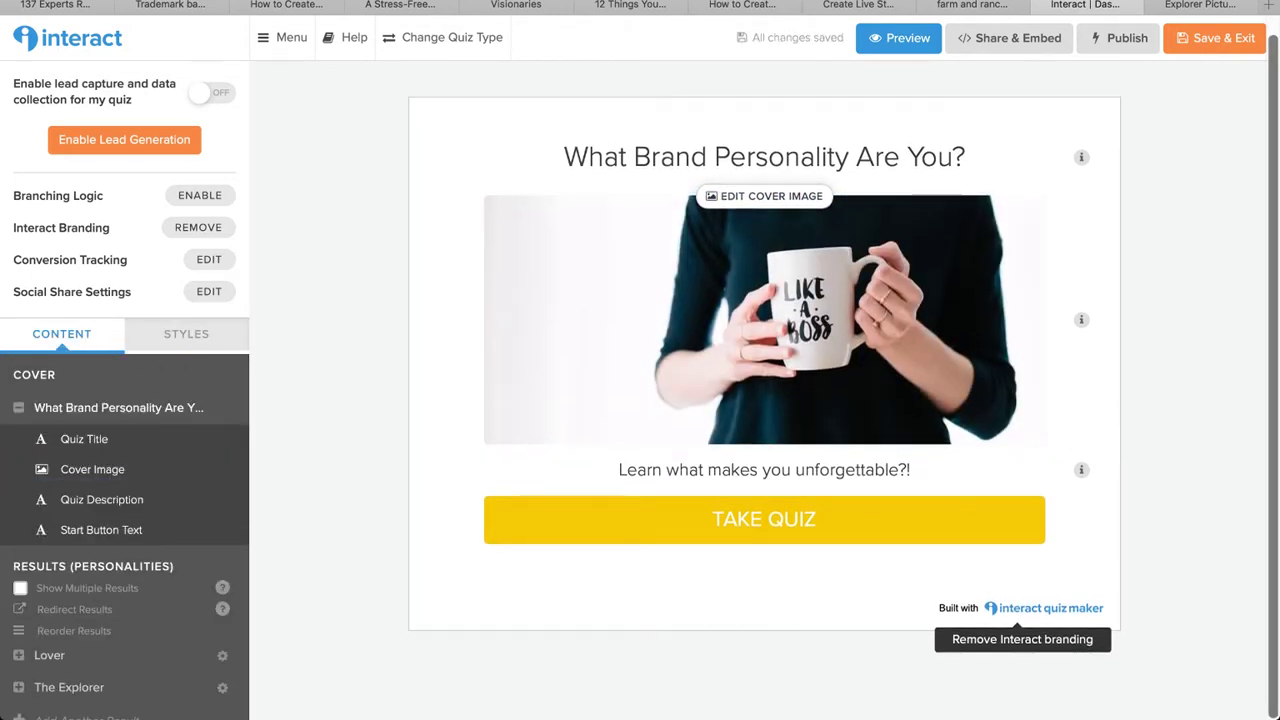
{"action": "scroll", "coordinate": [100, 300], "scroll_direction": "down", "scroll_amount": 5}
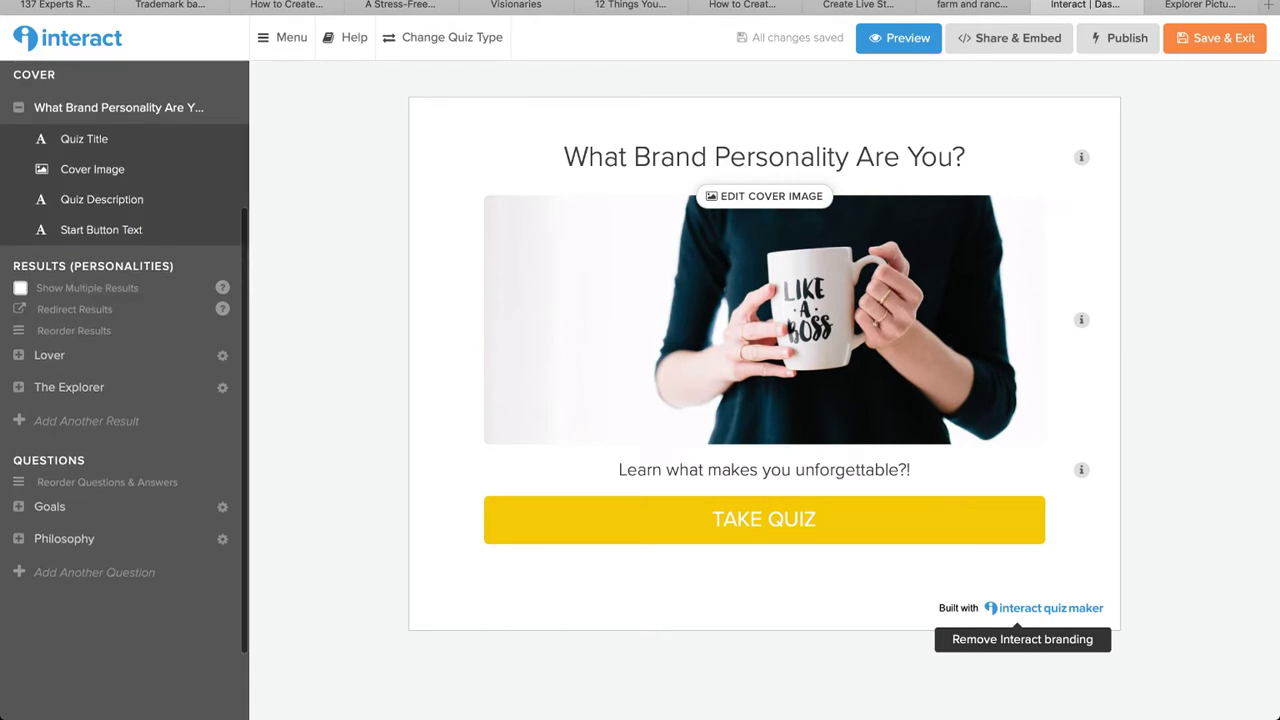
{"action": "left_click", "coordinate": [49, 355]}
{"action": "left_click", "coordinate": [111, 356]}
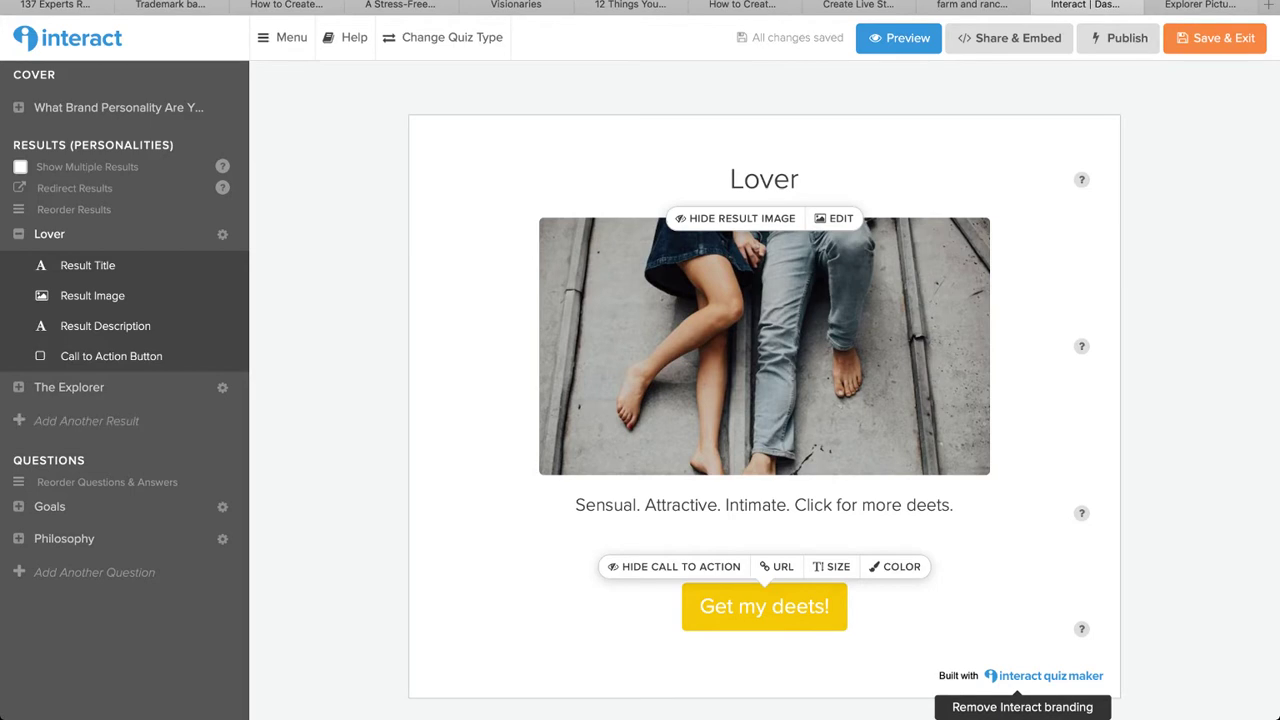
{"action": "left_click", "coordinate": [49, 506]}
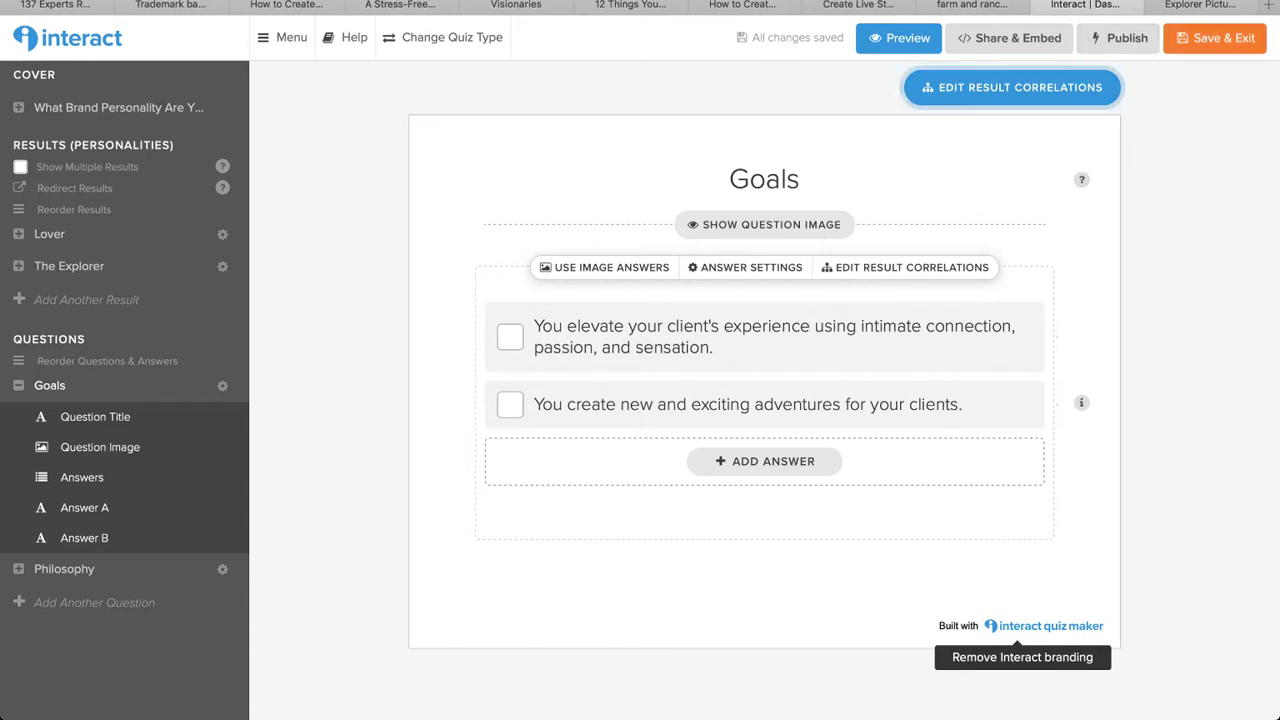
Step: Publish the quiz changes and dismiss the quiz promotion options
{"action": "left_click", "coordinate": [1118, 38]}
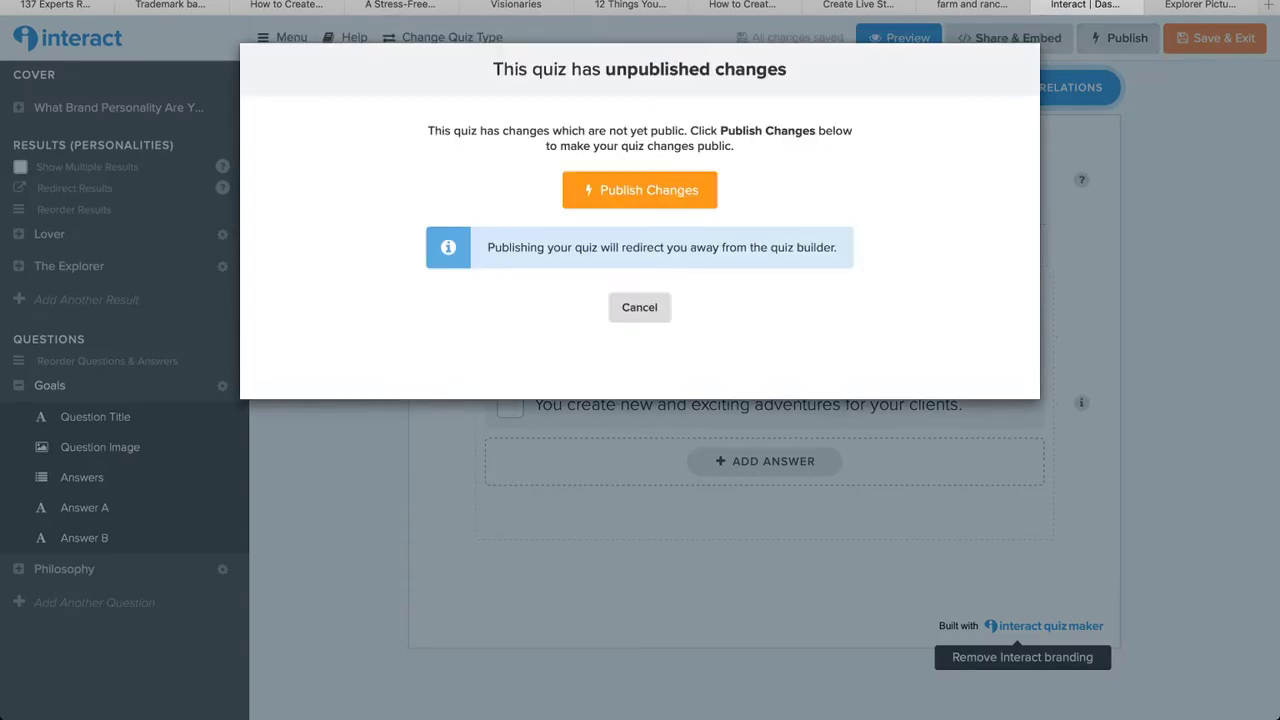
{"action": "left_click", "coordinate": [639, 190]}
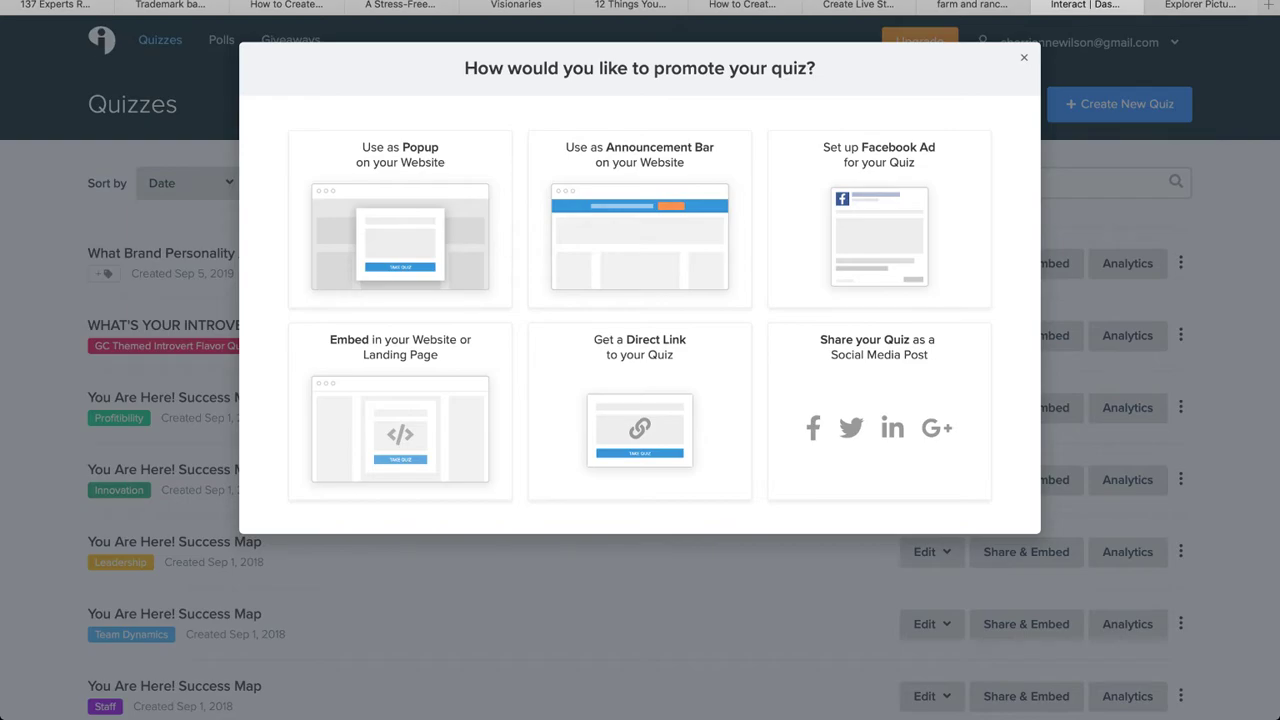
{"action": "key", "text": "Escape"}
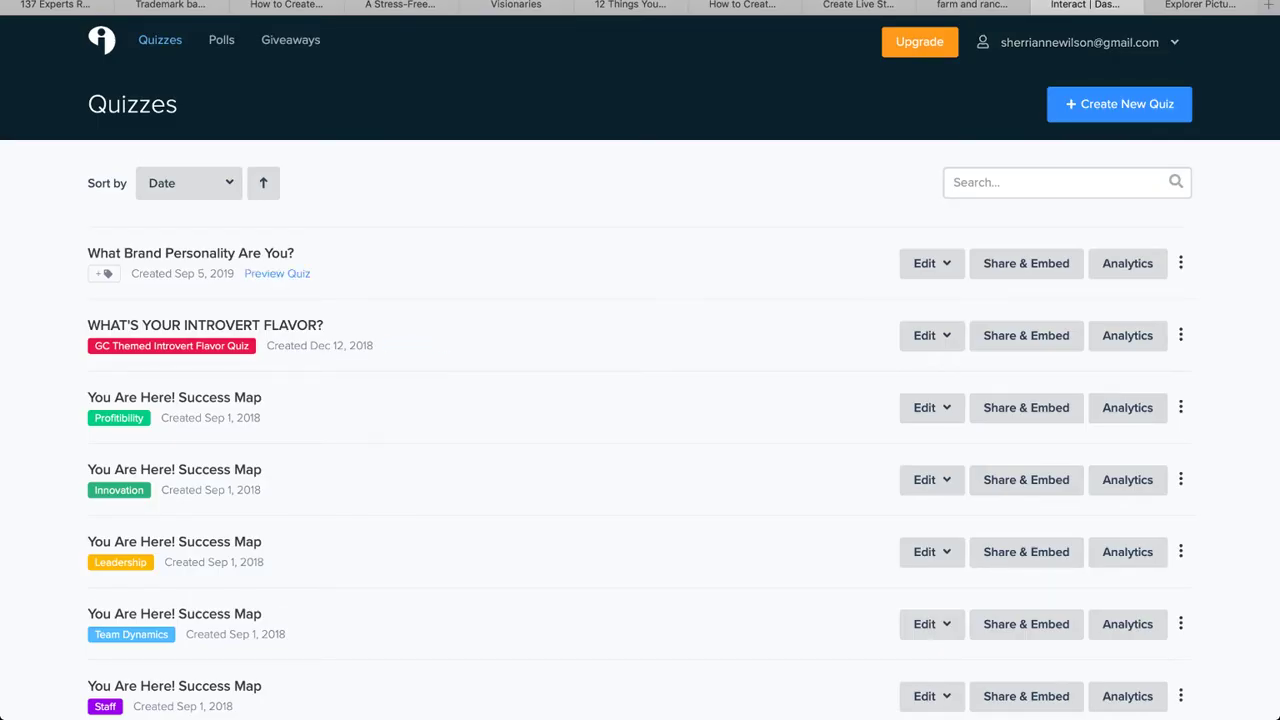
Step: Look over the quiz list and switch to the Unsplash photo results for "explorer"
{"action": "scroll", "coordinate": [640, 364], "scroll_direction": "down", "scroll_amount": 1}
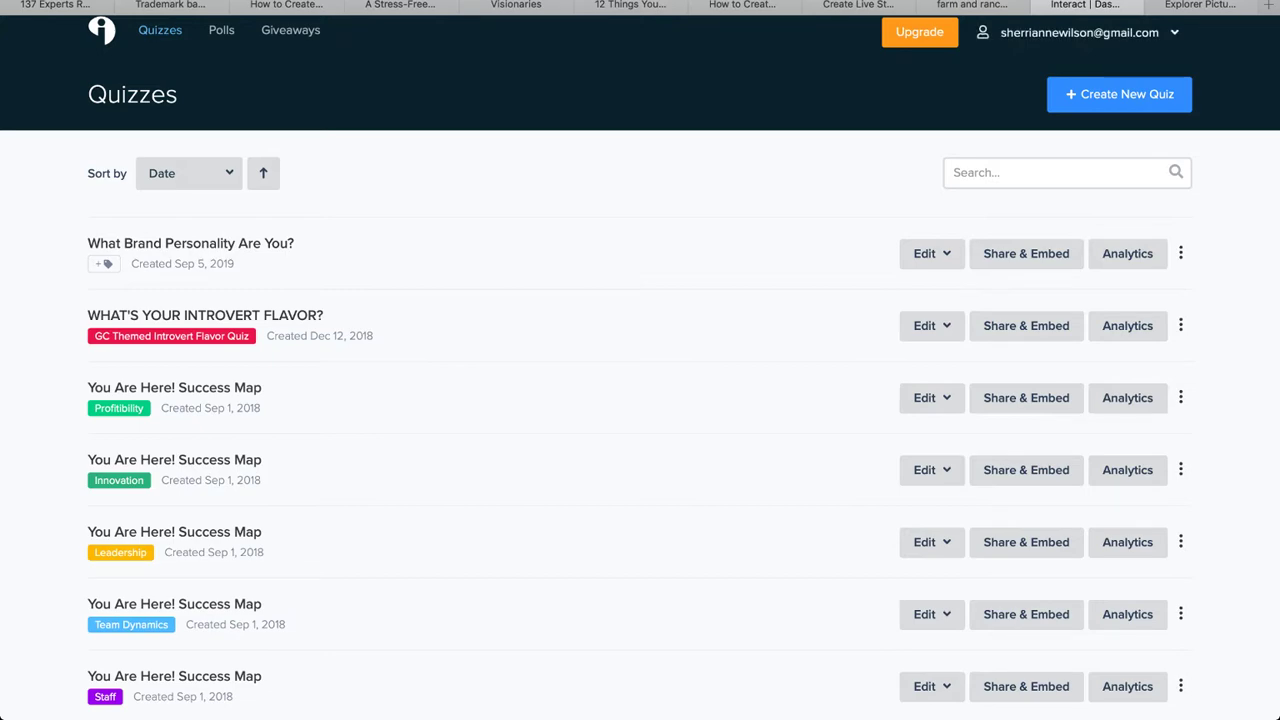
{"action": "left_click", "coordinate": [1200, 6]}
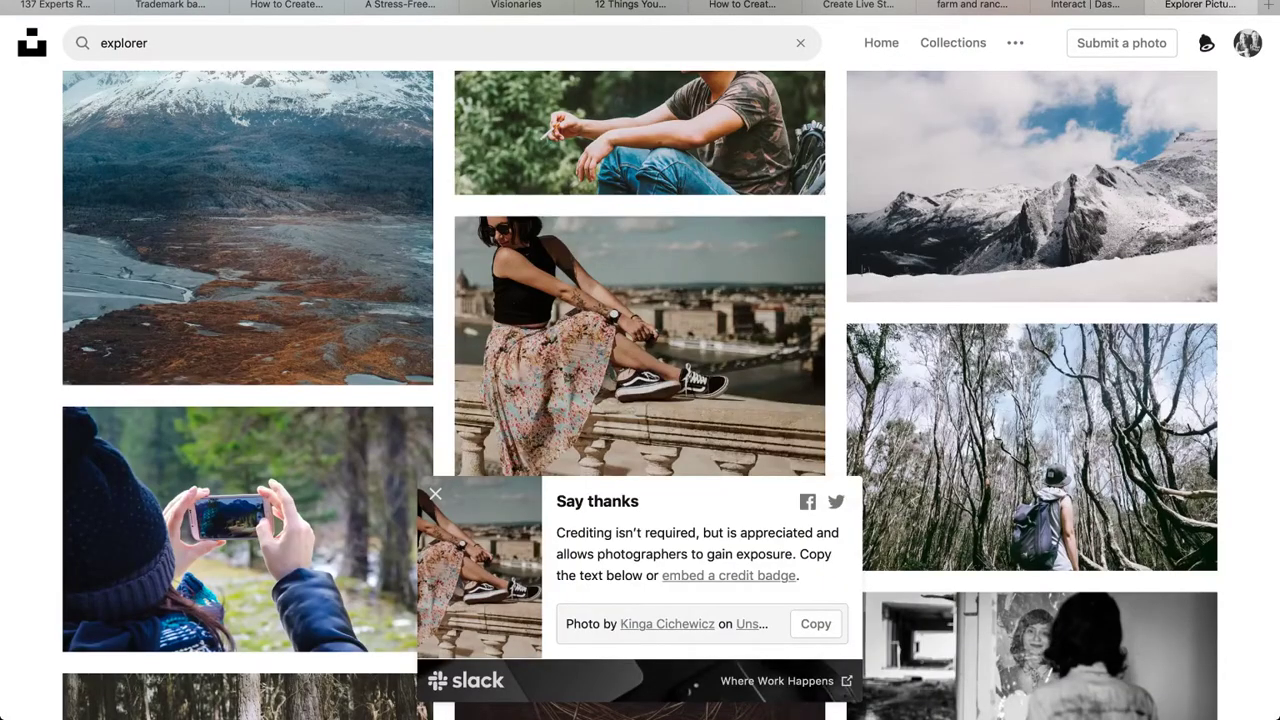